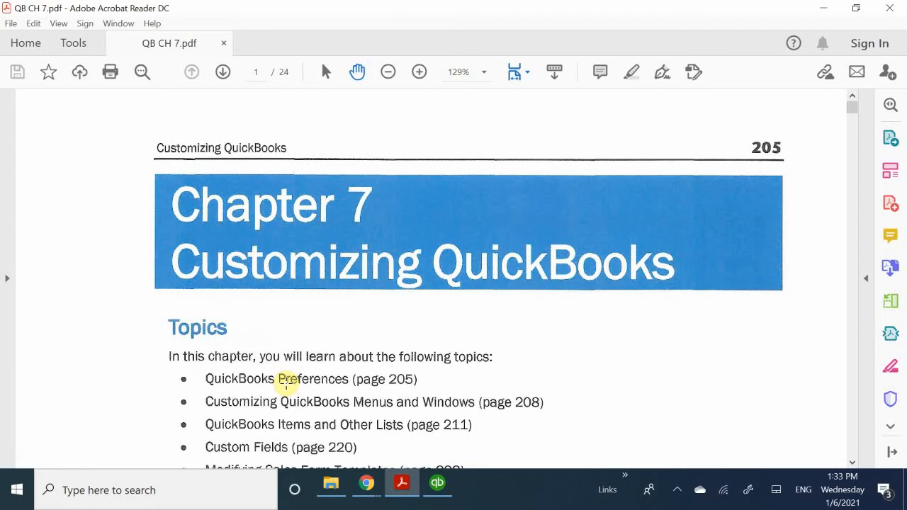
Read the Chapter 7 topic list and introduction through the two types of QuickBooks Preferences.
{"action": "scroll", "coordinate": [290, 328], "scroll_direction": "down", "scroll_amount": 3}
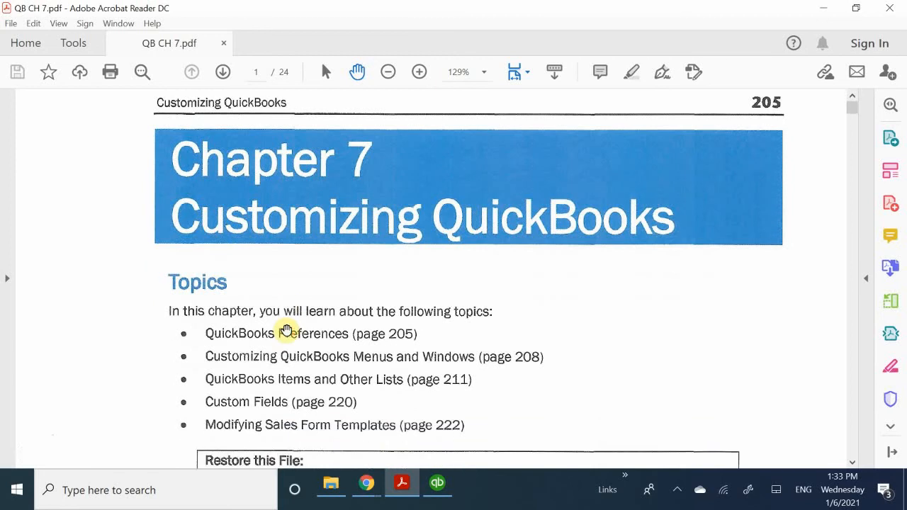
{"action": "scroll", "coordinate": [286, 331], "scroll_direction": "down", "scroll_amount": 2}
{"action": "scroll", "coordinate": [286, 330], "scroll_direction": "up", "scroll_amount": 5}
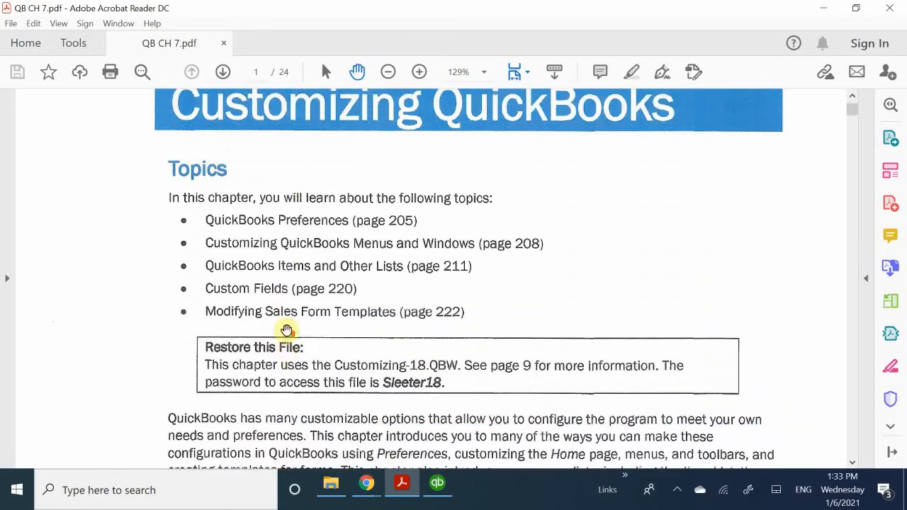
{"action": "scroll", "coordinate": [287, 331], "scroll_direction": "down", "scroll_amount": 5}
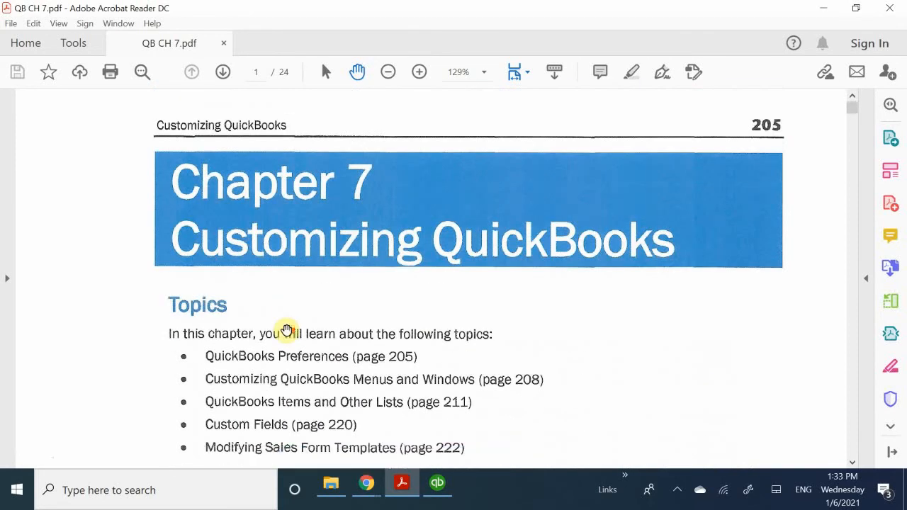
{"action": "scroll", "coordinate": [286, 330], "scroll_direction": "down", "scroll_amount": 1}
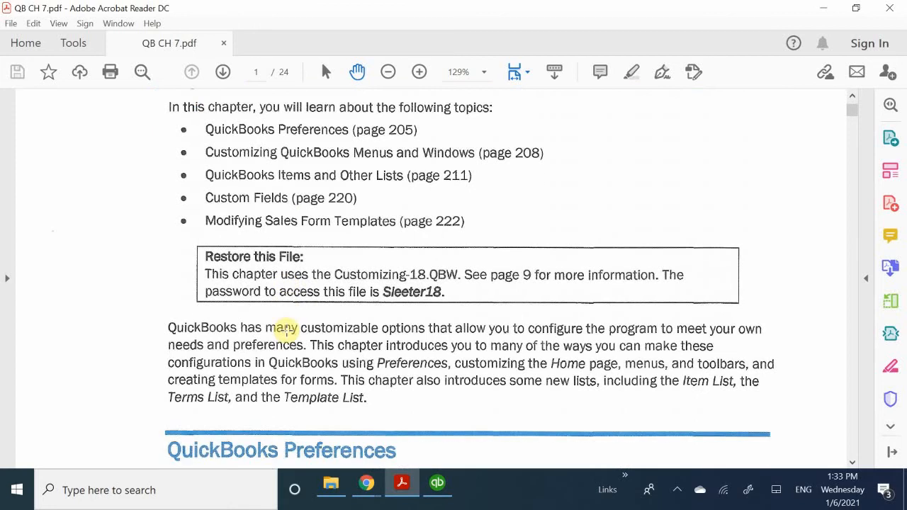
{"action": "scroll", "coordinate": [286, 330], "scroll_direction": "down", "scroll_amount": 3}
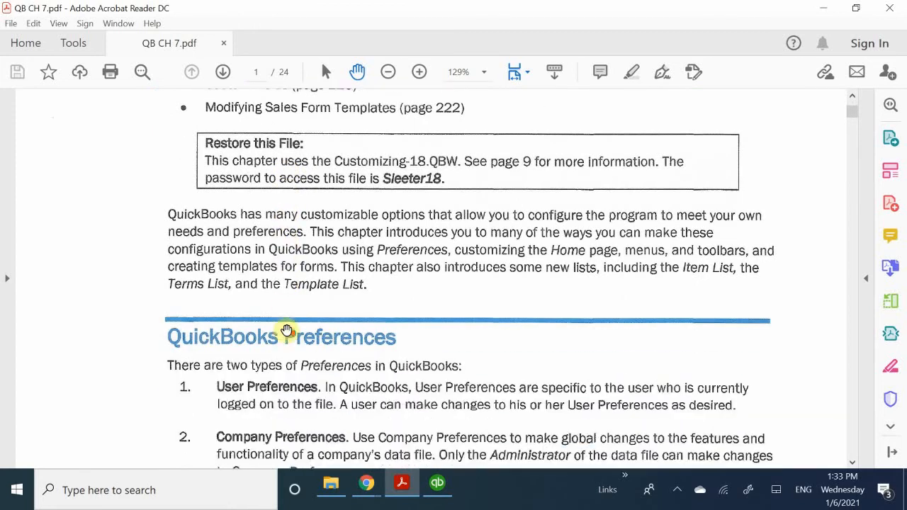
{"action": "scroll", "coordinate": [286, 331], "scroll_direction": "down", "scroll_amount": 1}
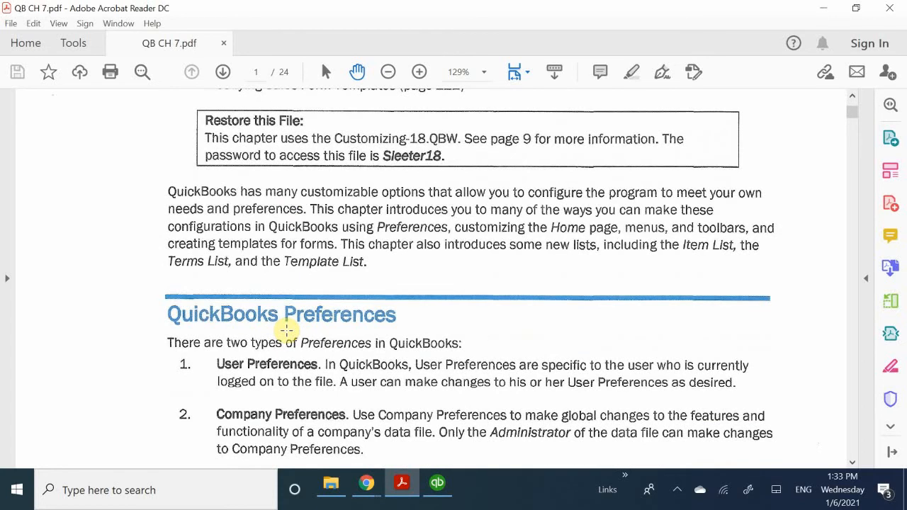
{"action": "scroll", "coordinate": [287, 330], "scroll_direction": "up", "scroll_amount": 8}
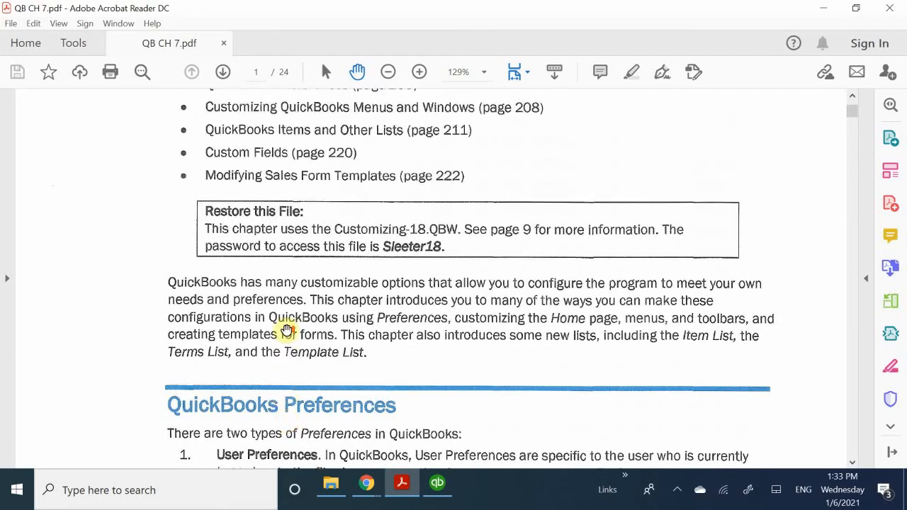
{"action": "scroll", "coordinate": [287, 332], "scroll_direction": "down", "scroll_amount": 4}
{"action": "scroll", "coordinate": [214, 344], "scroll_direction": "down", "scroll_amount": 3}
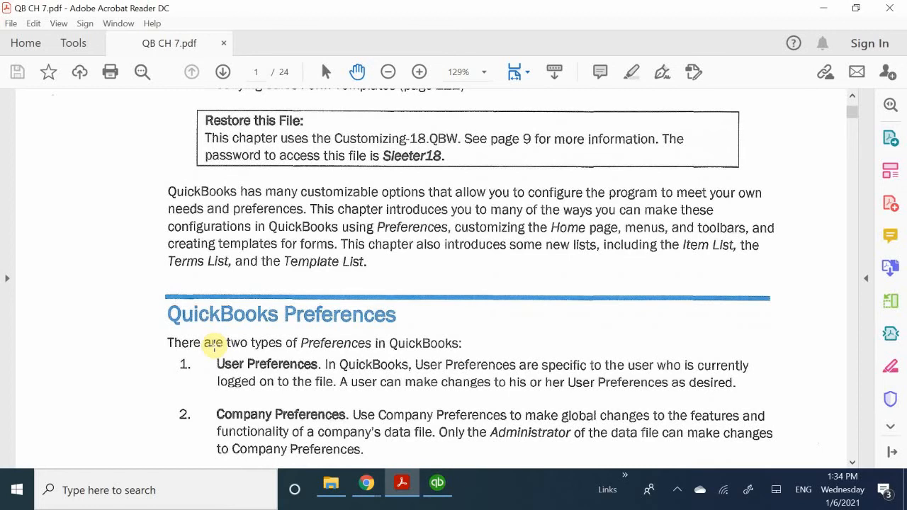
{"action": "scroll", "coordinate": [214, 345], "scroll_direction": "down", "scroll_amount": 1}
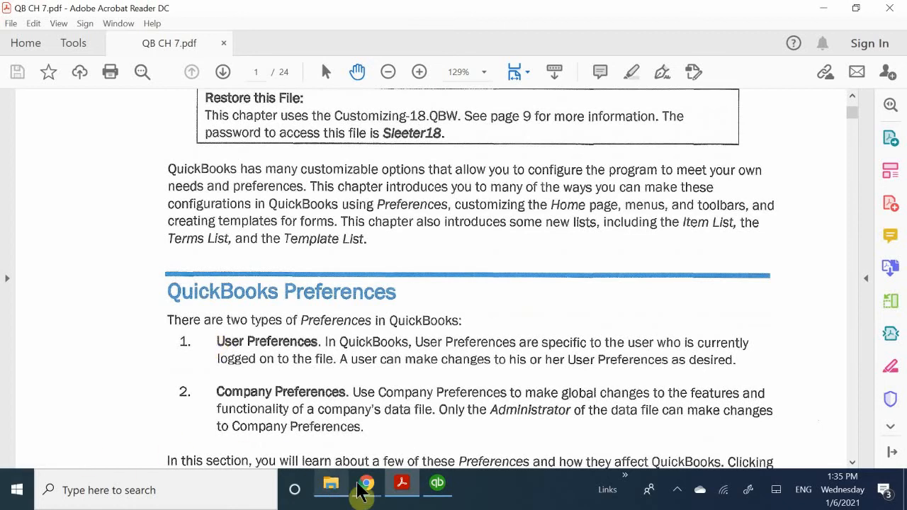
Switch to the Google Meet call, admit the waiting participant, and return to the Chapter 7 PDF in Acrobat Reader.
{"action": "mouse_move", "coordinate": [384, 483]}
{"action": "left_click", "coordinate": [314, 447]}
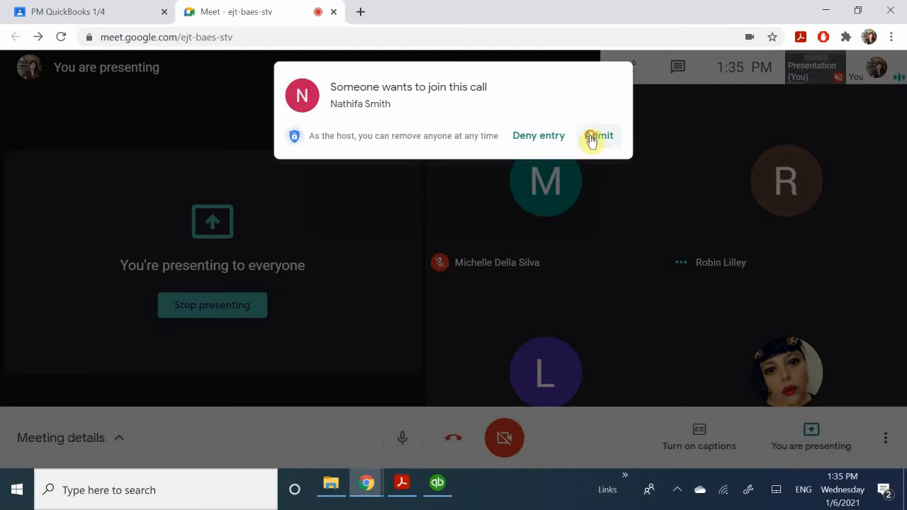
{"action": "left_click", "coordinate": [595, 137]}
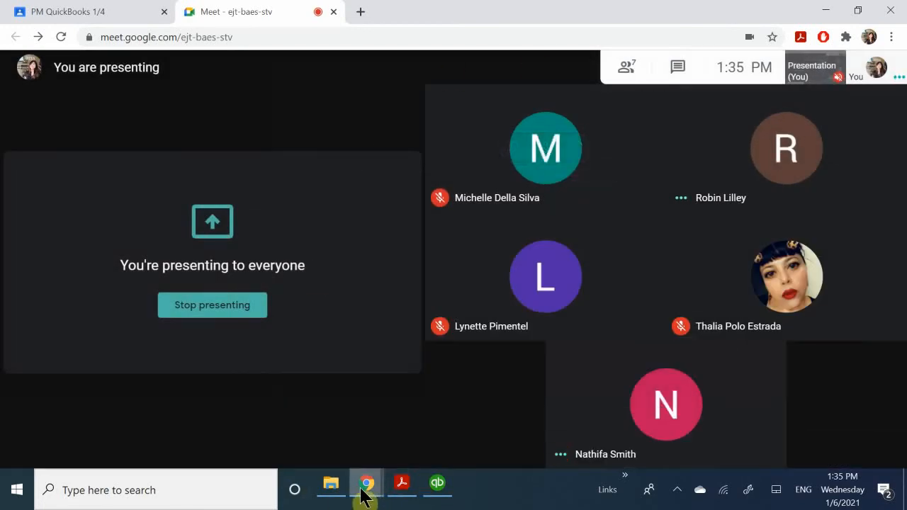
{"action": "left_click", "coordinate": [434, 488]}
{"action": "left_click", "coordinate": [402, 486]}
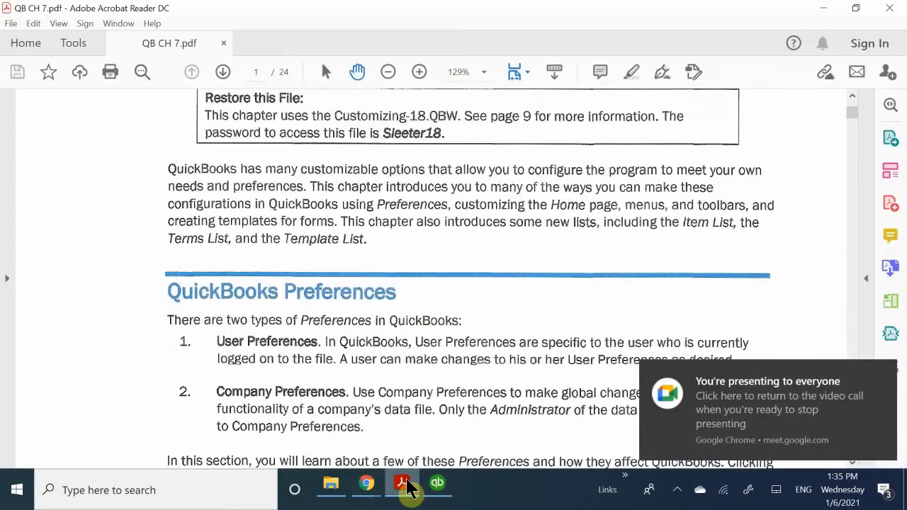
Read the Setting User Preferences instructions through the User Preferences – Desktop View exercise on page 206.
{"action": "scroll", "coordinate": [432, 318], "scroll_direction": "down", "scroll_amount": 1}
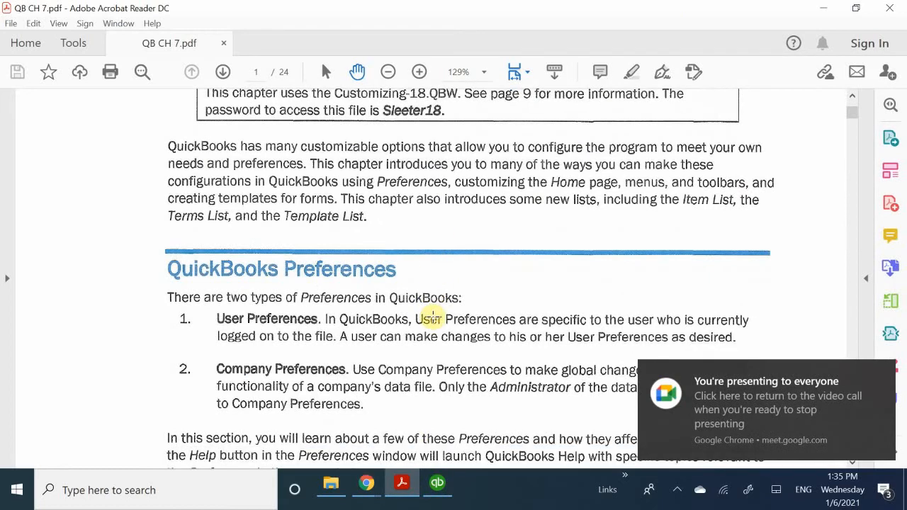
{"action": "scroll", "coordinate": [434, 317], "scroll_direction": "down", "scroll_amount": 1}
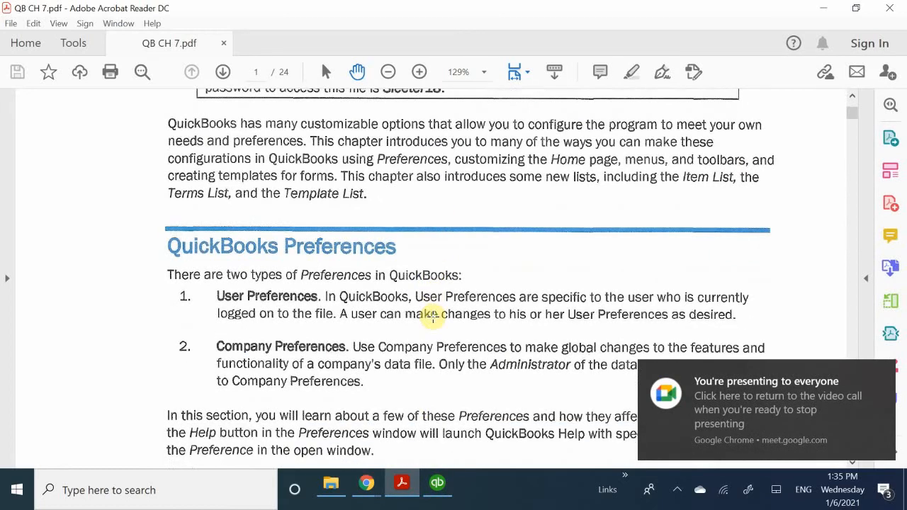
{"action": "scroll", "coordinate": [433, 318], "scroll_direction": "down", "scroll_amount": 2}
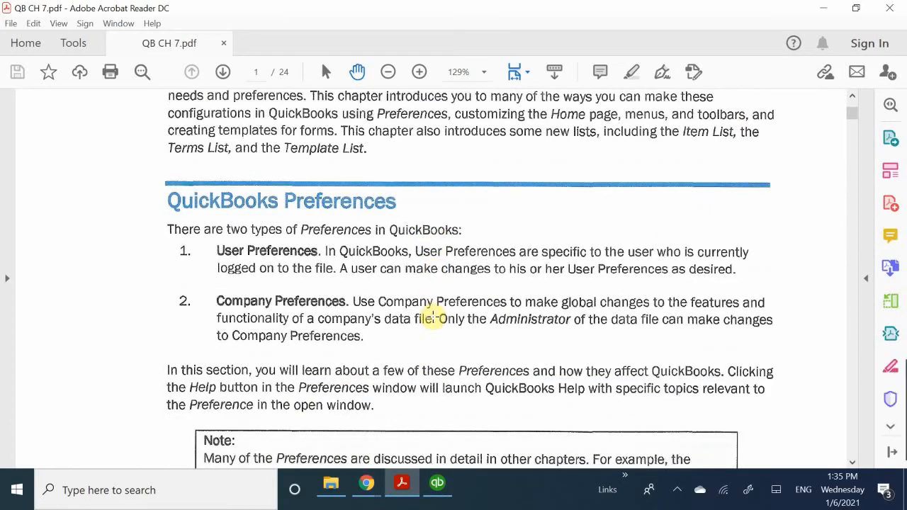
{"action": "scroll", "coordinate": [434, 317], "scroll_direction": "down", "scroll_amount": 8}
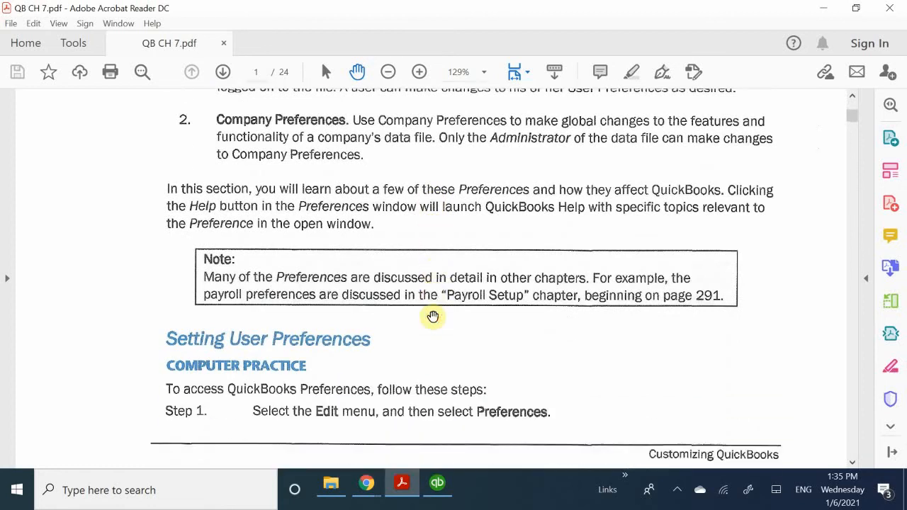
{"action": "scroll", "coordinate": [433, 316], "scroll_direction": "down", "scroll_amount": 1}
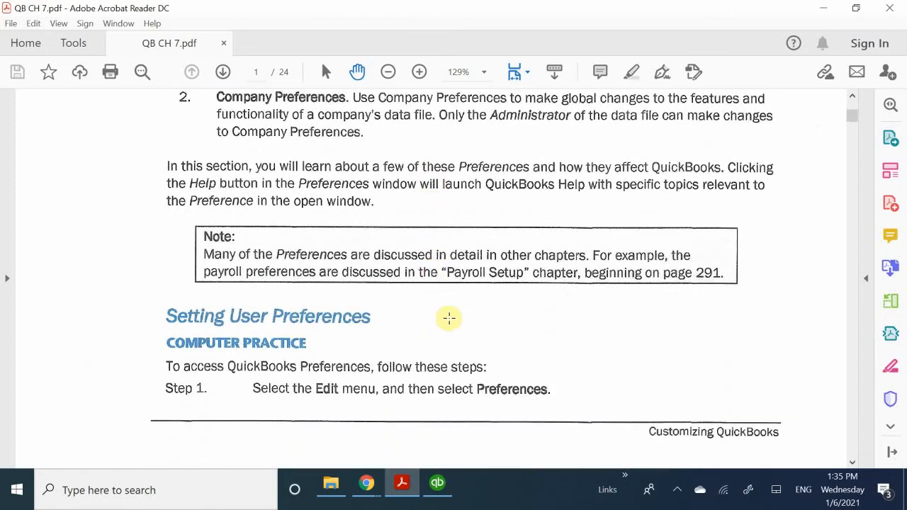
{"action": "scroll", "coordinate": [472, 324], "scroll_direction": "down", "scroll_amount": 2}
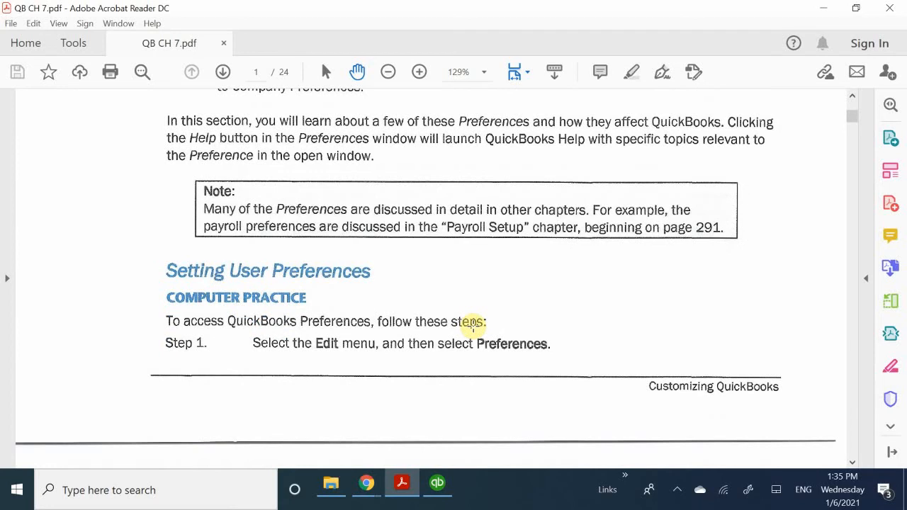
{"action": "scroll", "coordinate": [473, 324], "scroll_direction": "down", "scroll_amount": 15}
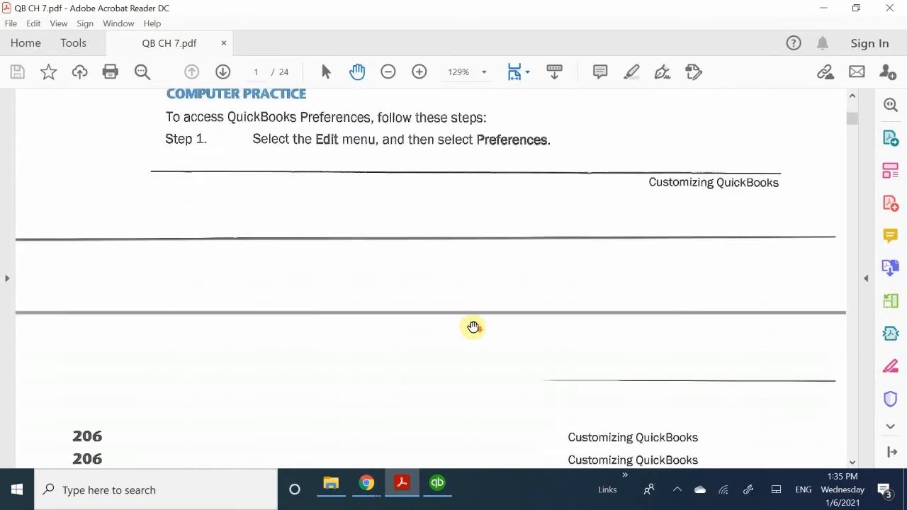
{"action": "scroll", "coordinate": [473, 327], "scroll_direction": "down", "scroll_amount": 5}
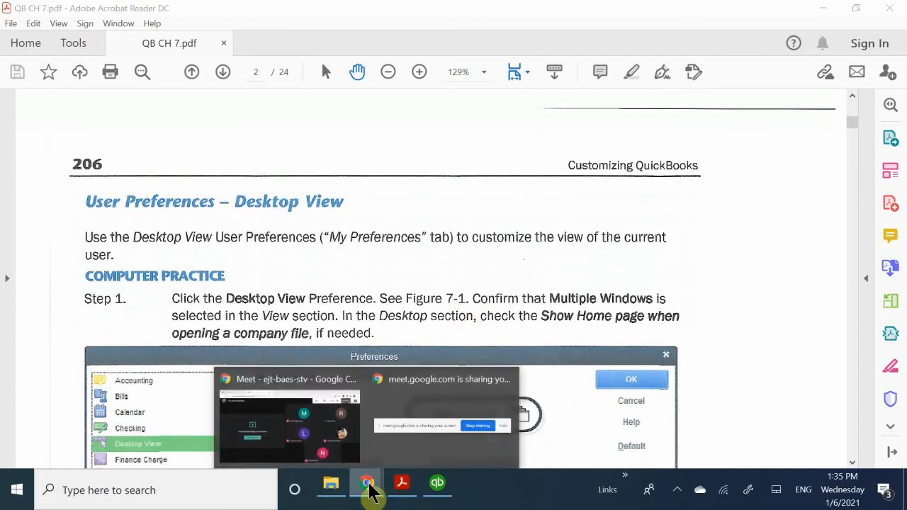
Switch to QuickBooks Desktop, open the Preferences window, and look over its list of preference categories.
{"action": "left_click", "coordinate": [438, 483]}
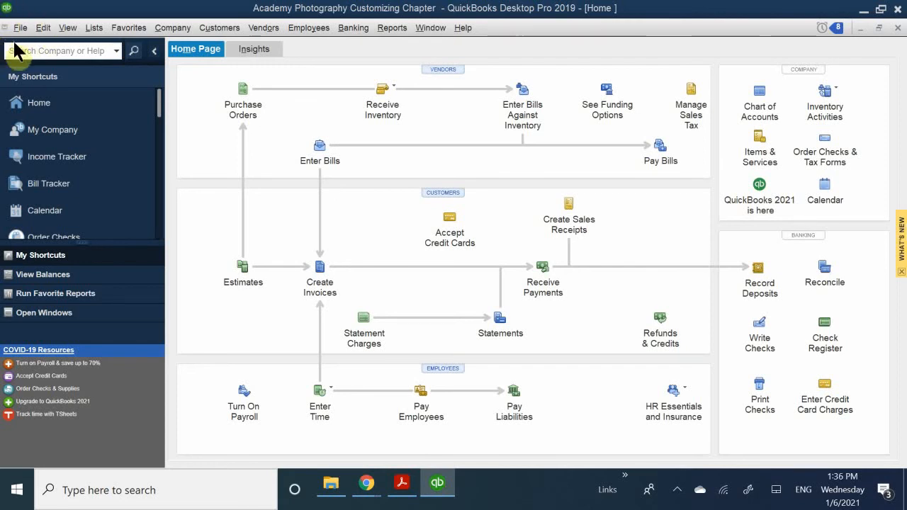
{"action": "left_click", "coordinate": [34, 30]}
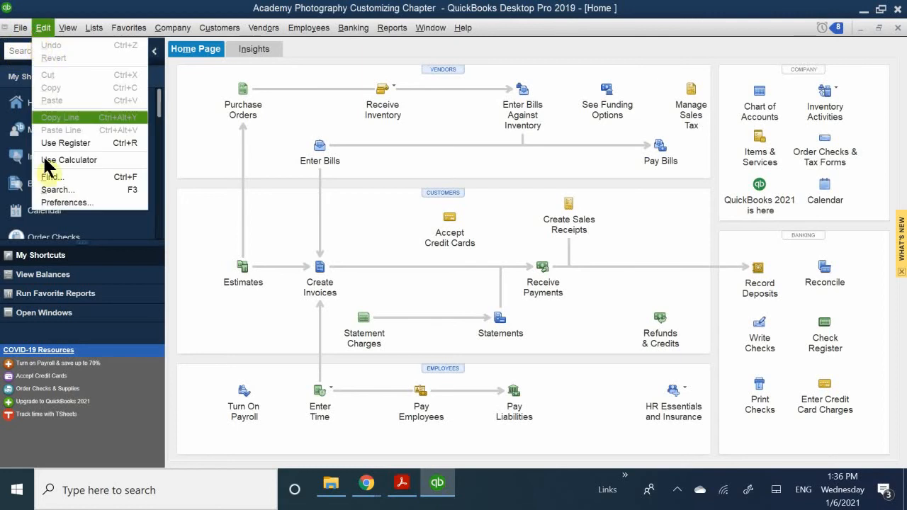
{"action": "left_click", "coordinate": [85, 202]}
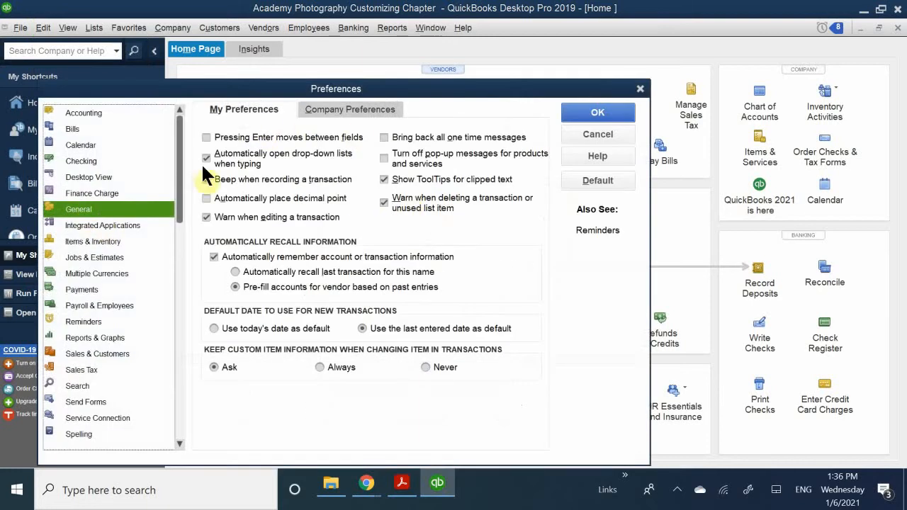
{"action": "left_click_drag", "start_coordinate": [185, 91], "coordinate": [335, 76]}
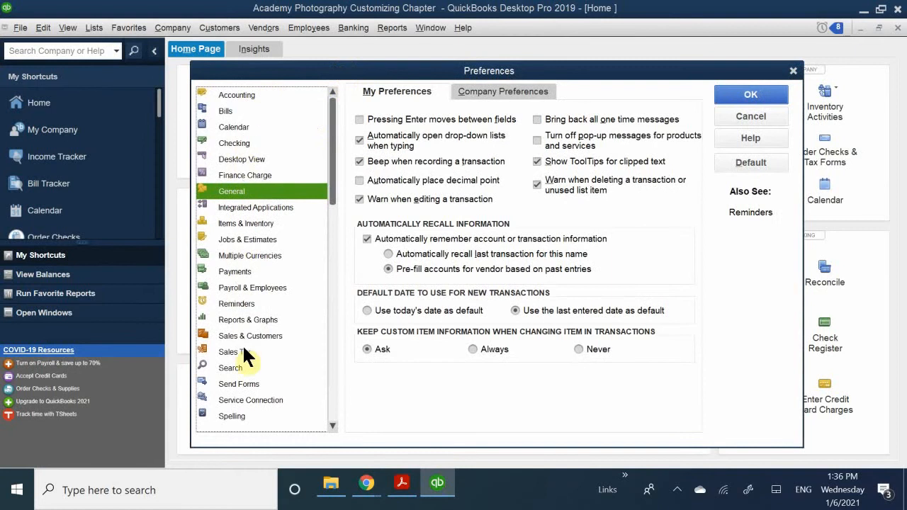
{"action": "scroll", "coordinate": [254, 228], "scroll_direction": "down", "scroll_amount": 1}
{"action": "scroll", "coordinate": [253, 290], "scroll_direction": "up", "scroll_amount": 1}
Examine the company-level Desktop View preferences and return to the user-level ones.
{"action": "left_click", "coordinate": [249, 158]}
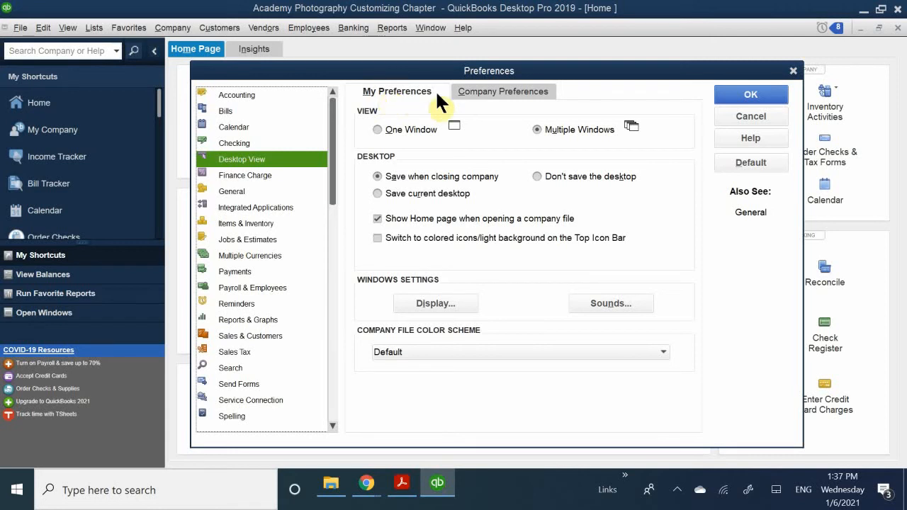
{"action": "left_click", "coordinate": [472, 95]}
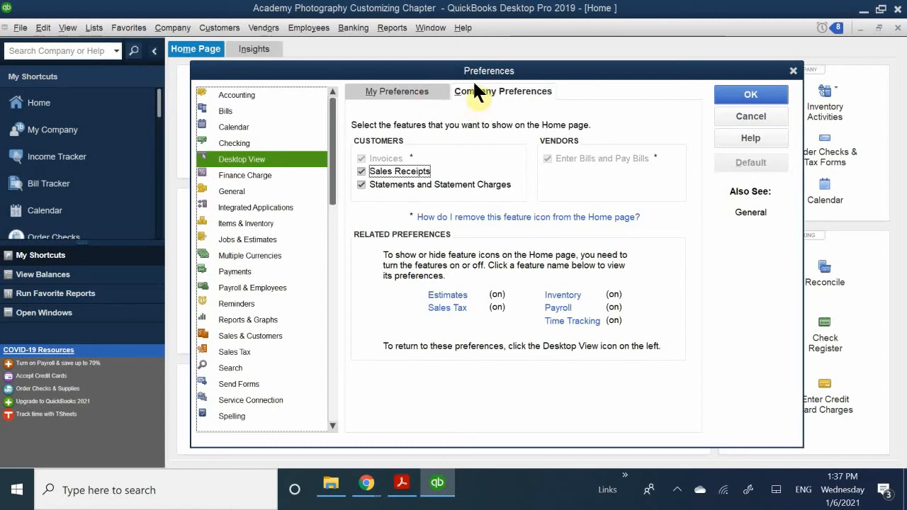
{"action": "left_click", "coordinate": [426, 90]}
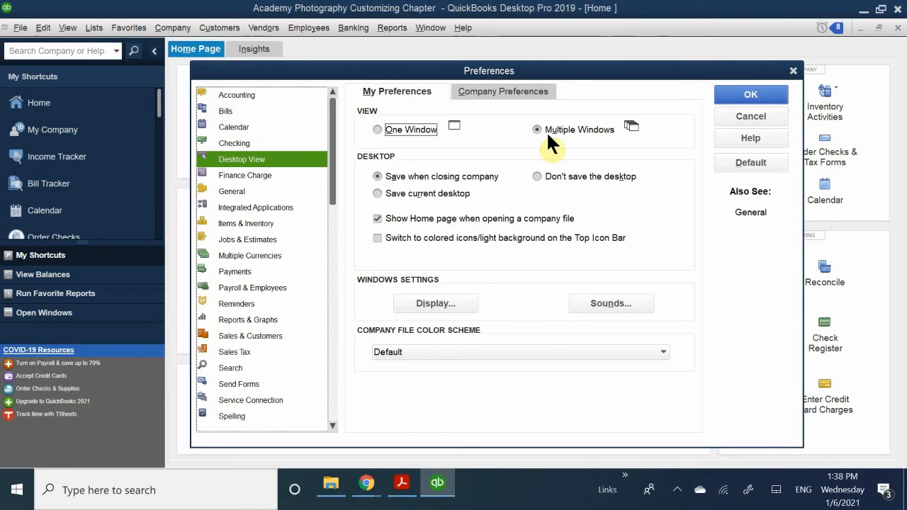
Apply the One Window view and try it out by opening the Bill Tracker and returning to the Home page.
{"action": "left_click", "coordinate": [404, 130]}
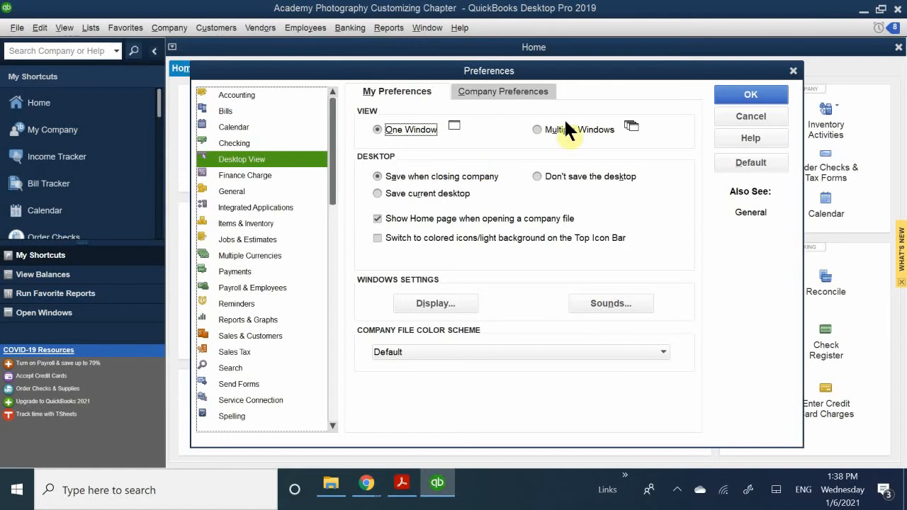
{"action": "left_click", "coordinate": [737, 92]}
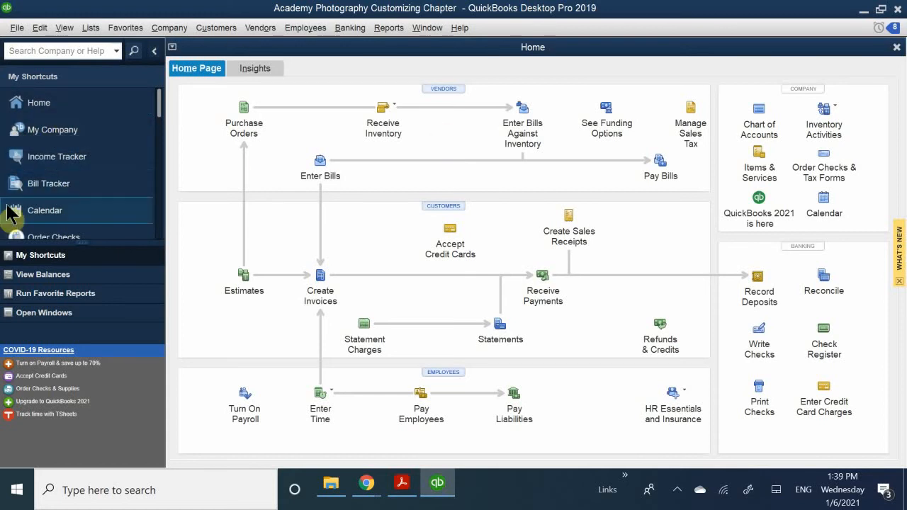
{"action": "left_click", "coordinate": [39, 185]}
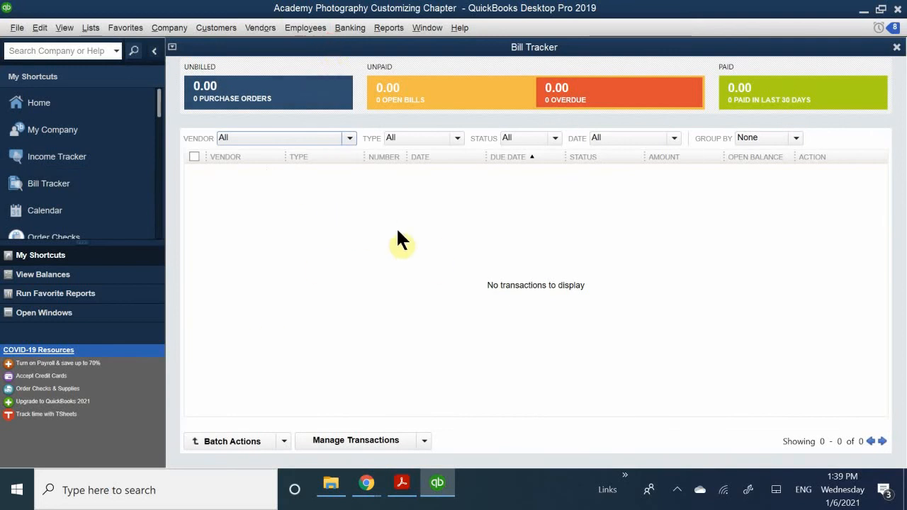
{"action": "left_click", "coordinate": [48, 110]}
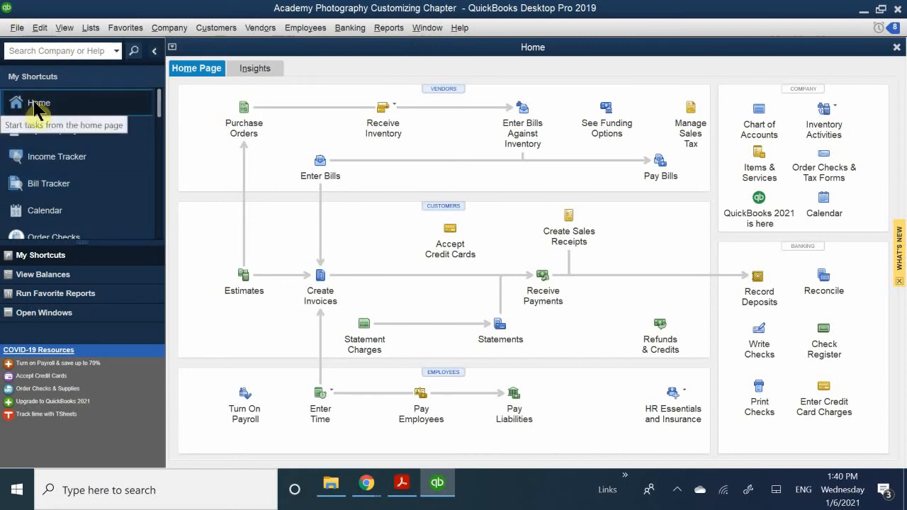
Set the Desktop View preference to Multiple Windows and save the preferences.
{"action": "left_click", "coordinate": [60, 28]}
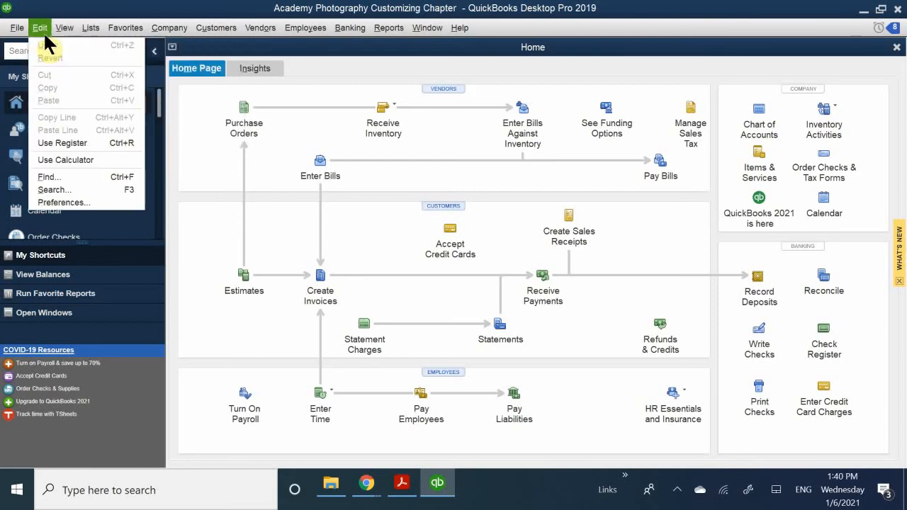
{"action": "left_click", "coordinate": [57, 201]}
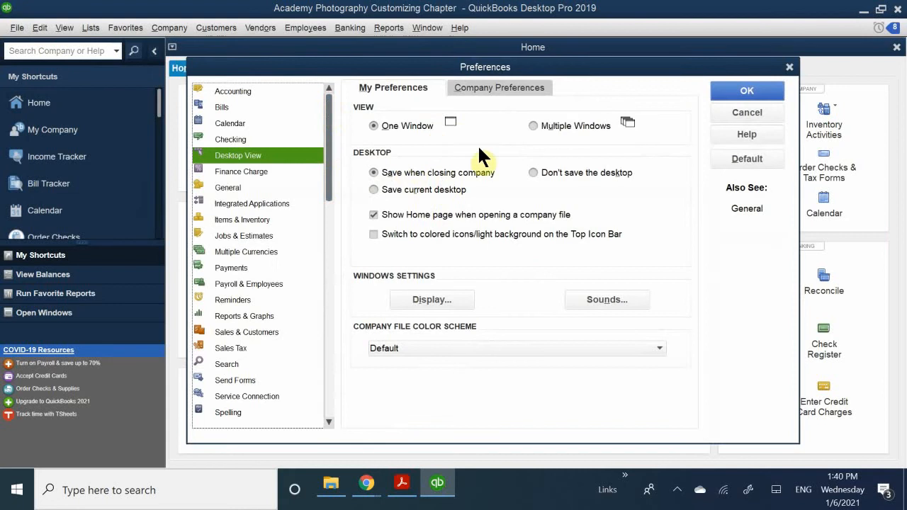
{"action": "left_click", "coordinate": [559, 125]}
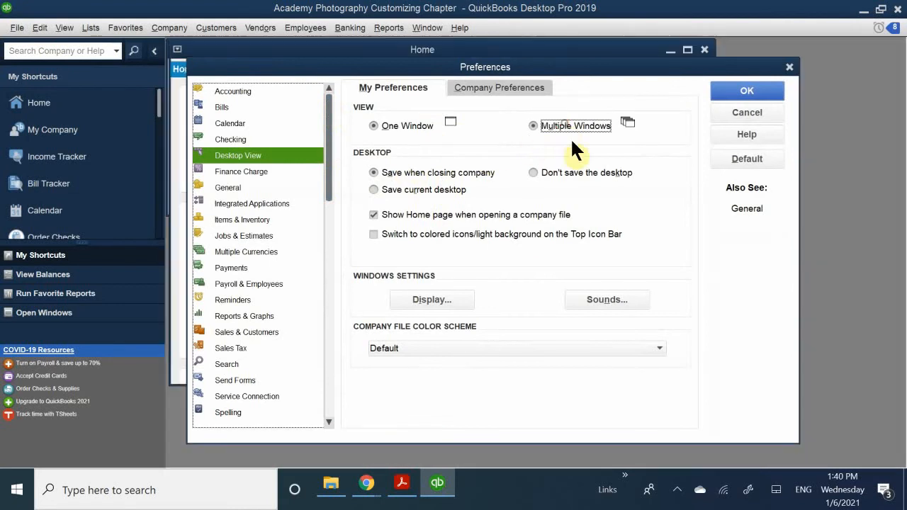
{"action": "left_click", "coordinate": [733, 91]}
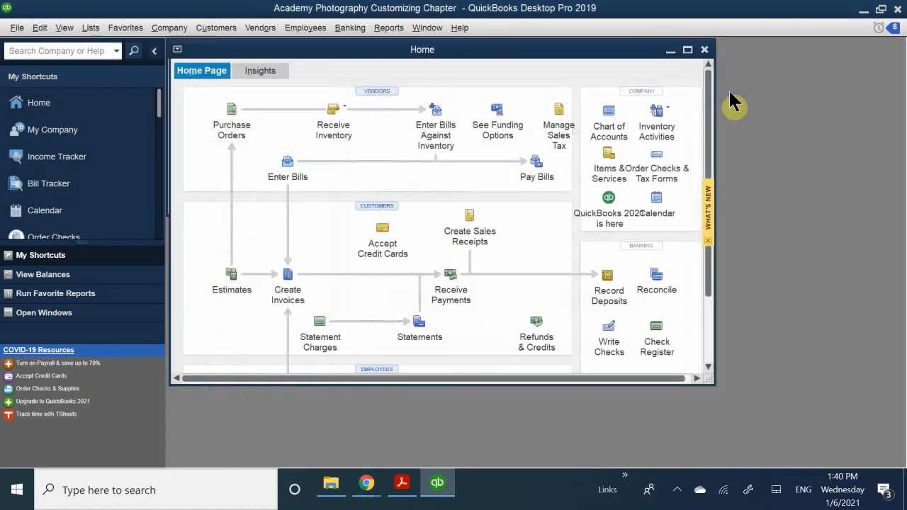
Open the Income Tracker and Calendar, and arrange them with the Home window so all open windows overlap yet remain partly visible.
{"action": "left_click_drag", "start_coordinate": [427, 53], "coordinate": [446, 208]}
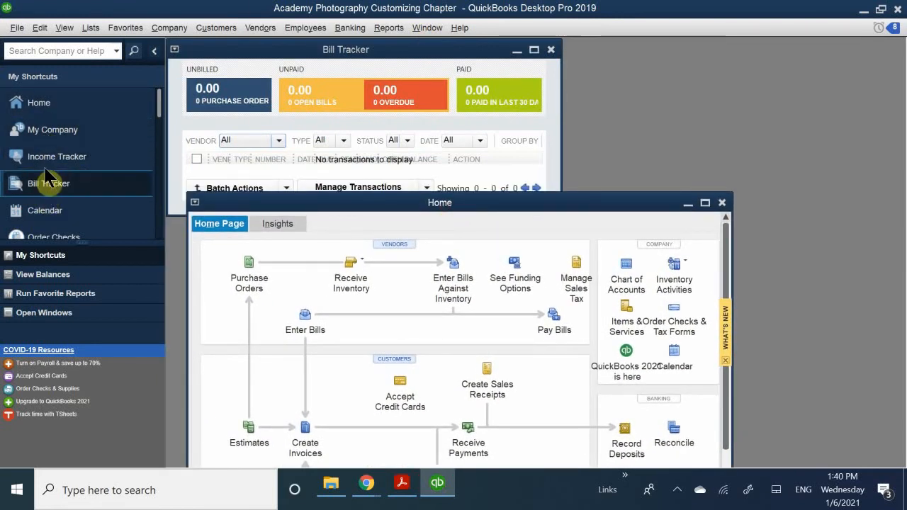
{"action": "left_click", "coordinate": [78, 159]}
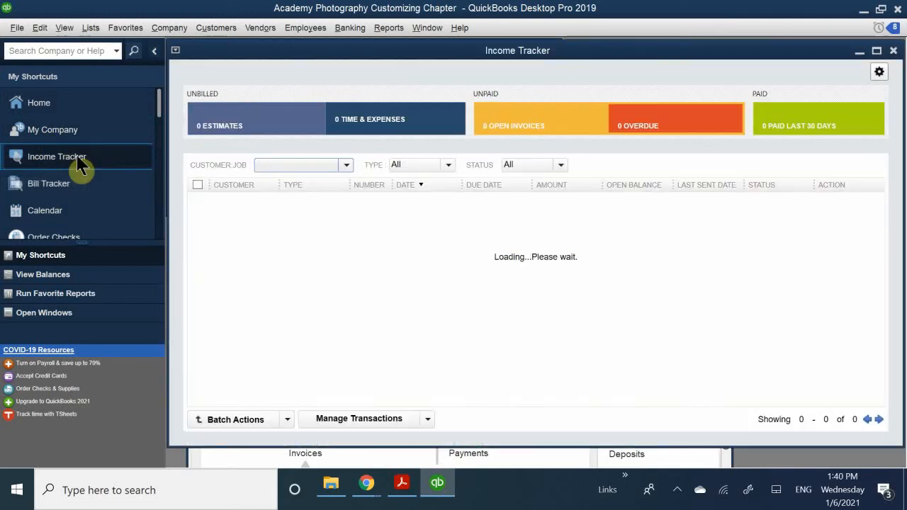
{"action": "left_click_drag", "start_coordinate": [301, 53], "coordinate": [473, 148]}
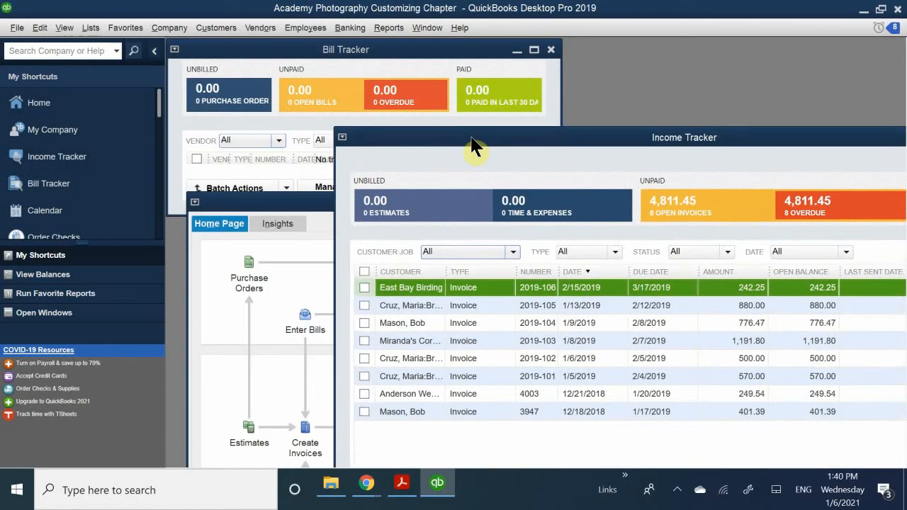
{"action": "left_click", "coordinate": [35, 211]}
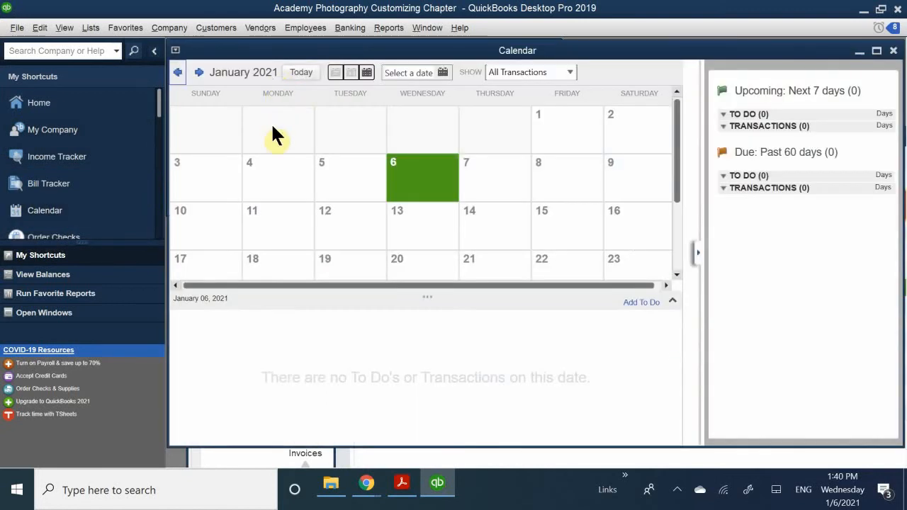
{"action": "left_click_drag", "start_coordinate": [313, 52], "coordinate": [400, 273]}
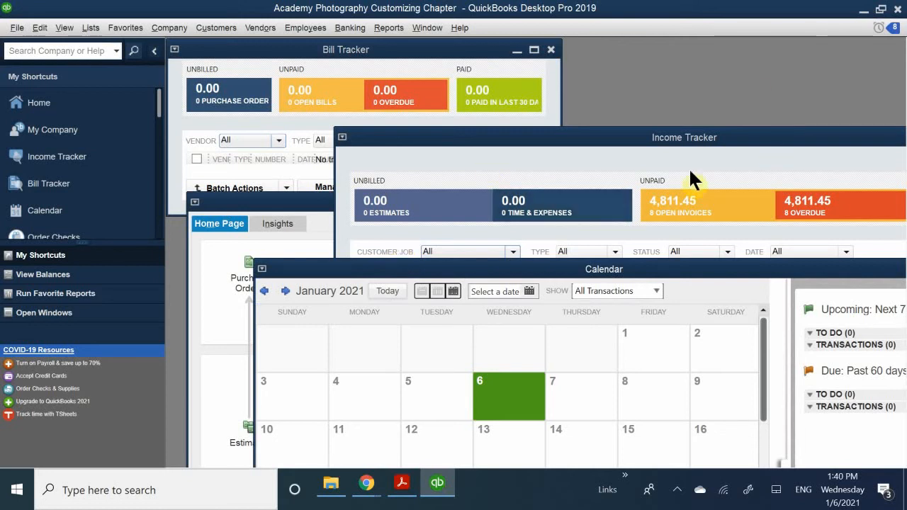
{"action": "mouse_move", "coordinate": [753, 272]}
{"action": "left_mouse_down"}
{"action": "mouse_move", "coordinate": [622, 293]}
{"action": "mouse_move", "coordinate": [652, 283]}
{"action": "mouse_move", "coordinate": [718, 222]}
{"action": "mouse_move", "coordinate": [745, 257]}
{"action": "mouse_move", "coordinate": [765, 263]}
{"action": "left_mouse_up"}
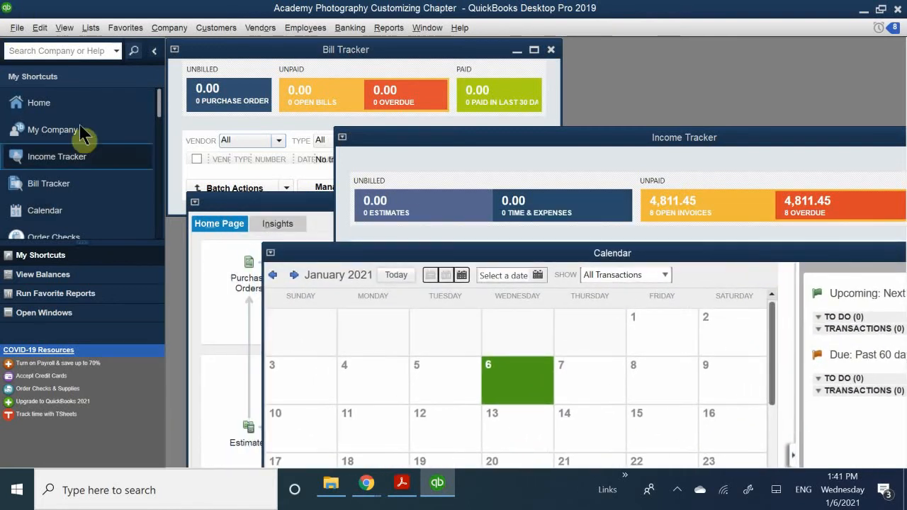
Bring the Bill Tracker forward and make it taller, and bring the Home window in front and move it higher.
{"action": "left_click", "coordinate": [61, 190]}
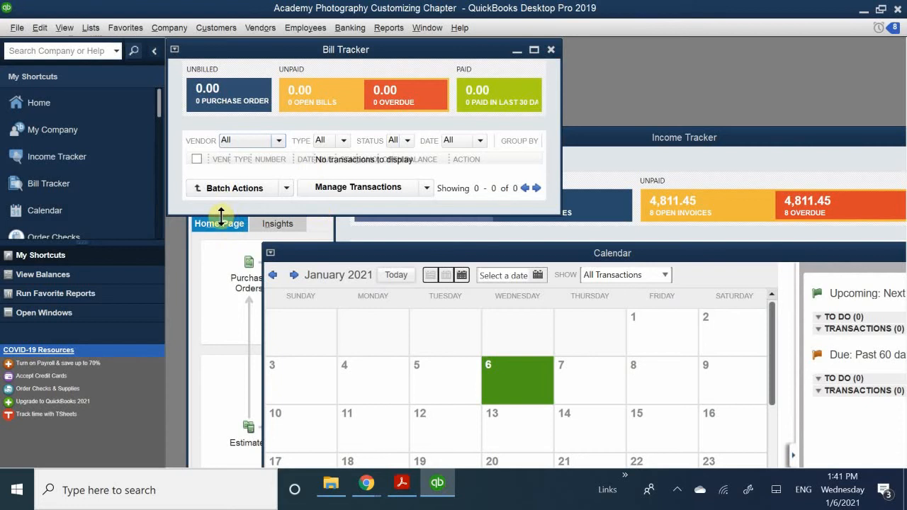
{"action": "left_click_drag", "start_coordinate": [225, 215], "coordinate": [226, 278]}
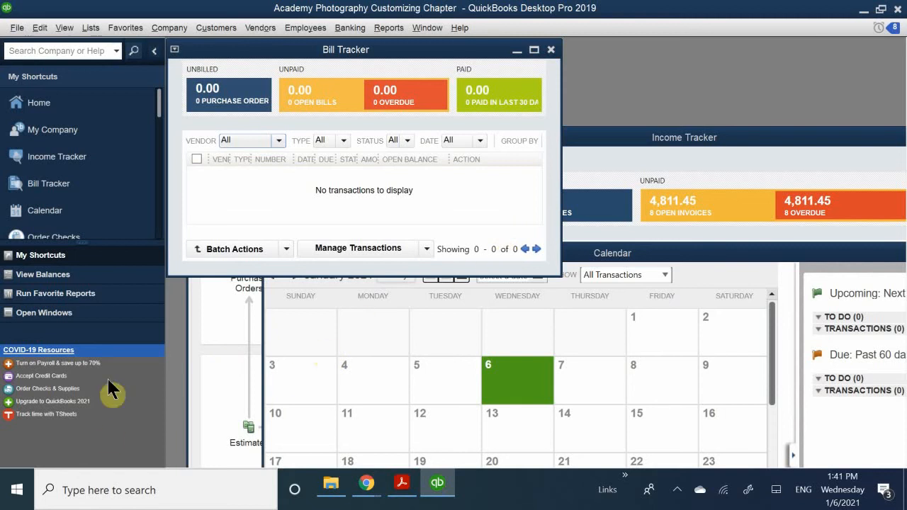
{"action": "left_click", "coordinate": [220, 375]}
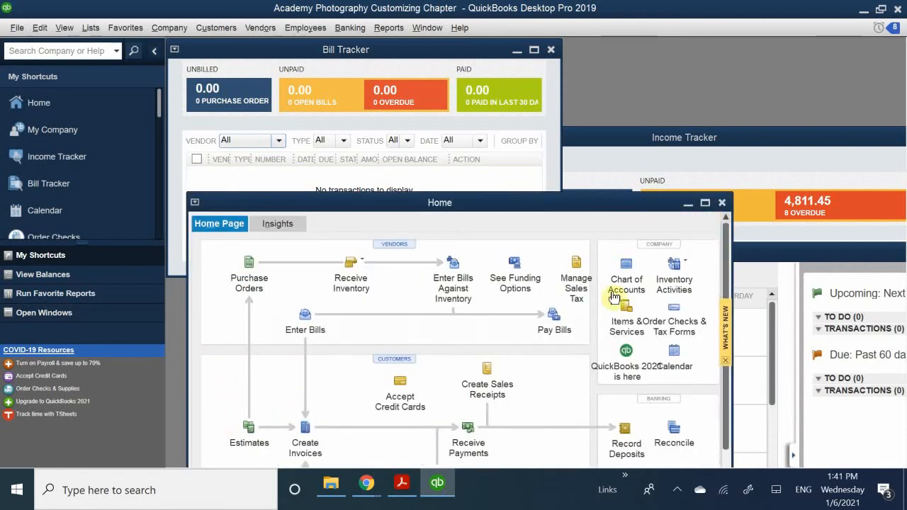
{"action": "left_click_drag", "start_coordinate": [533, 203], "coordinate": [499, 117]}
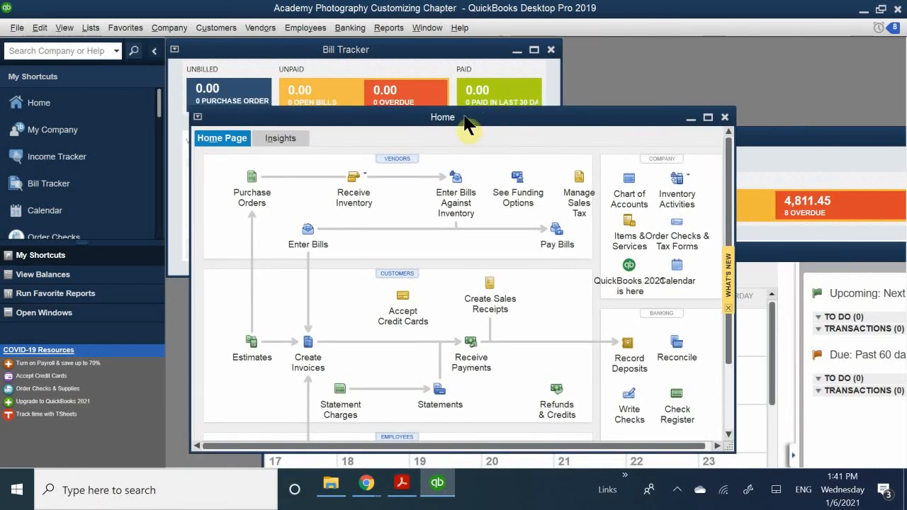
Maximize the Home window, and shrink the whole program window before maximizing it again.
{"action": "double_click", "coordinate": [467, 119]}
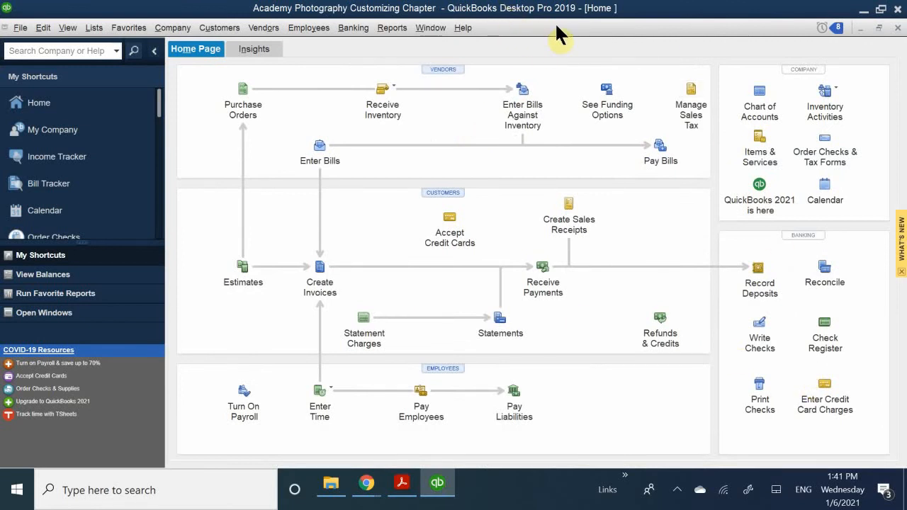
{"action": "double_click", "coordinate": [526, 9]}
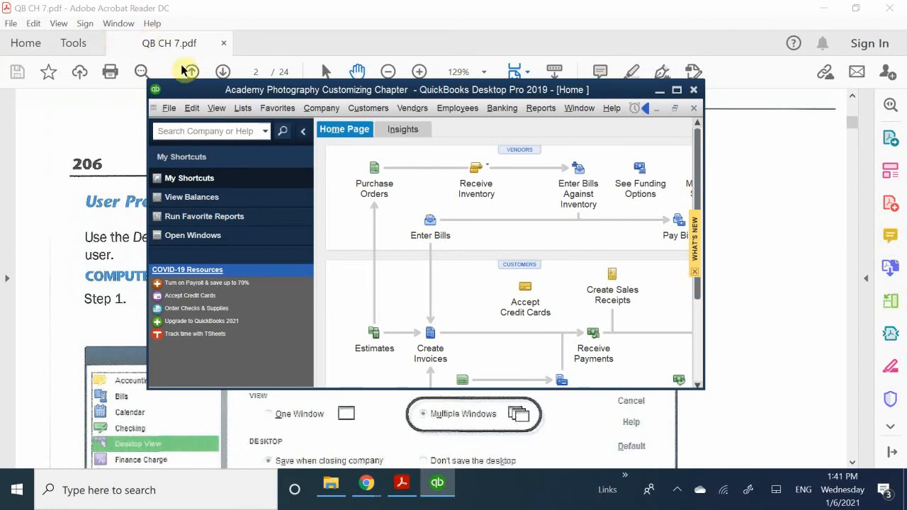
{"action": "double_click", "coordinate": [481, 90]}
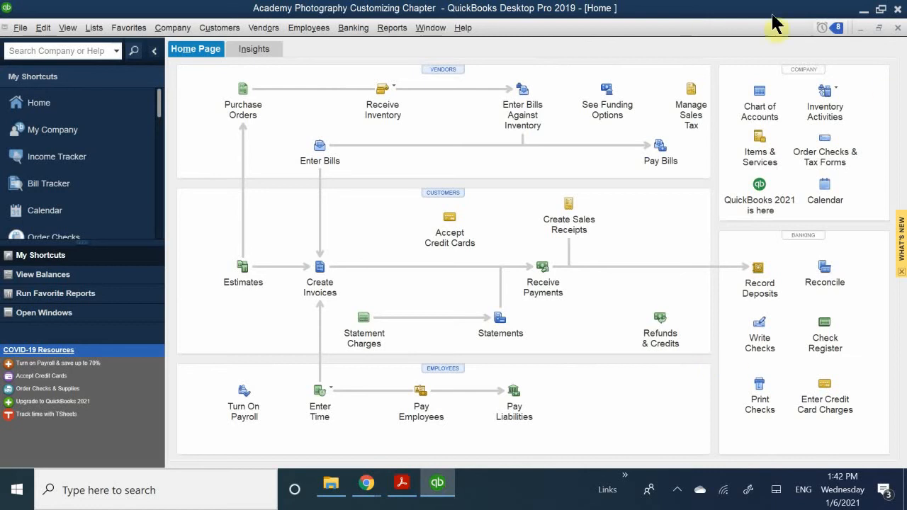
Close the maximized Home and Bill Tracker windows and restore the Calendar to a floating window.
{"action": "left_click", "coordinate": [897, 28]}
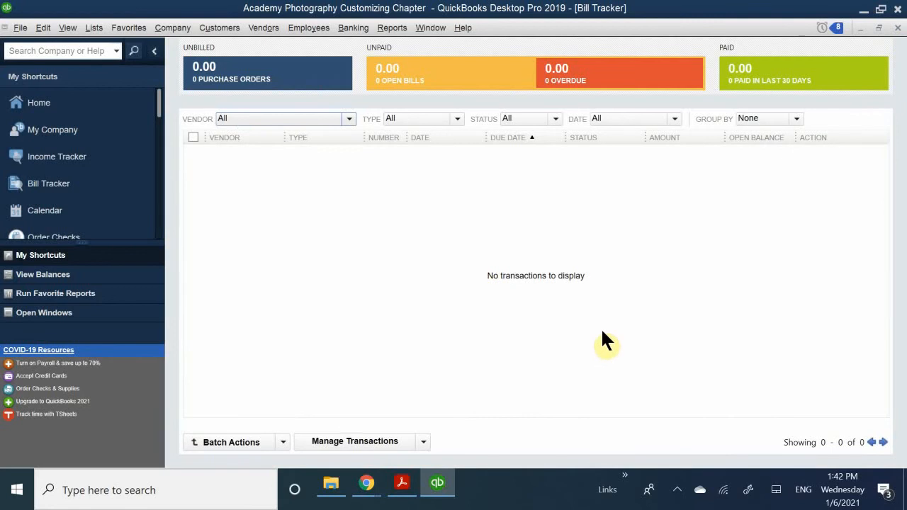
{"action": "left_click", "coordinate": [897, 29]}
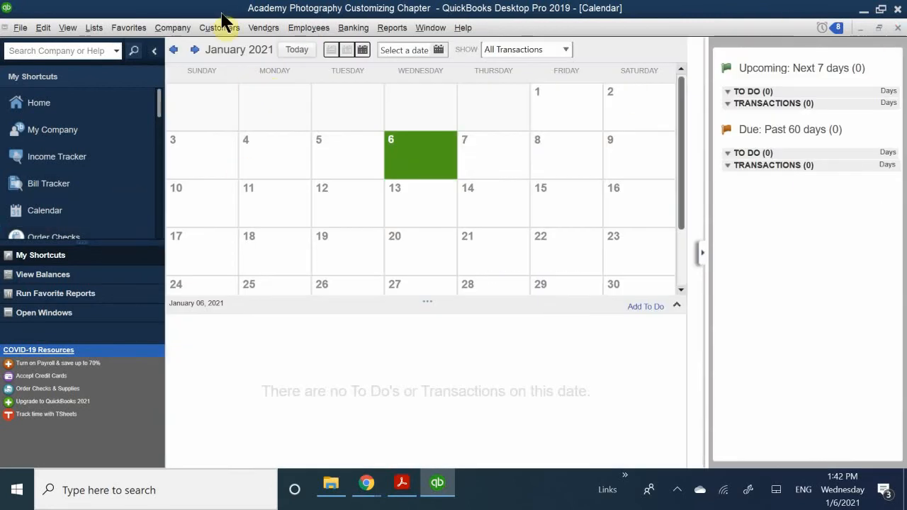
{"action": "left_click", "coordinate": [879, 28]}
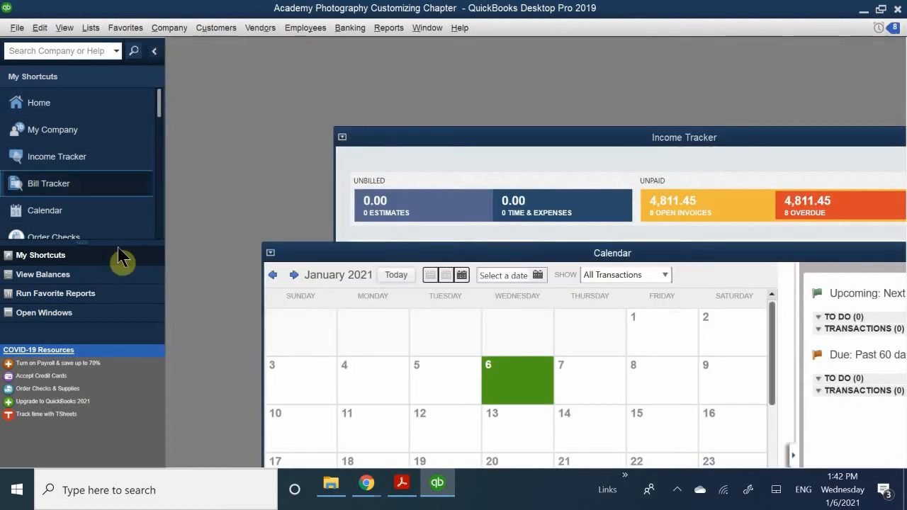
Reposition the Calendar and Income Tracker windows to reach their window controls, and close both.
{"action": "left_click_drag", "start_coordinate": [367, 255], "coordinate": [314, 219]}
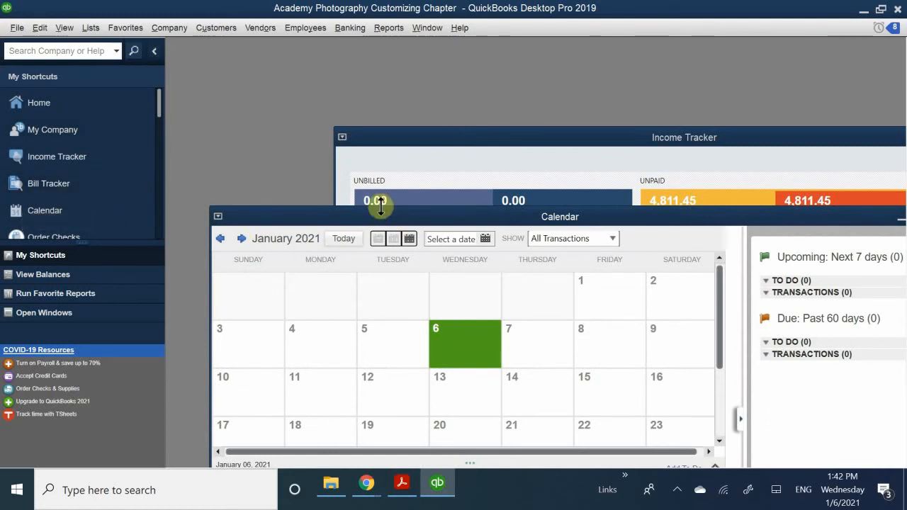
{"action": "left_click_drag", "start_coordinate": [565, 225], "coordinate": [352, 240]}
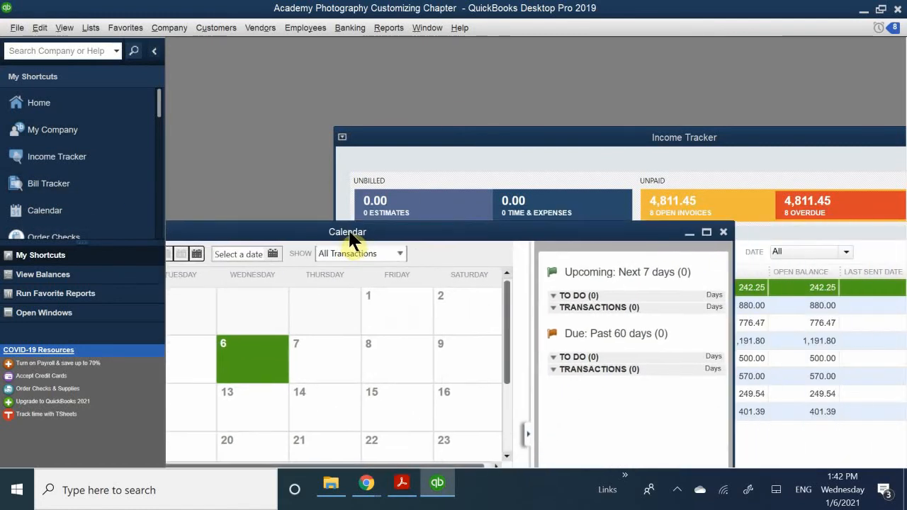
{"action": "left_click", "coordinate": [723, 232]}
{"action": "left_click_drag", "start_coordinate": [684, 142], "coordinate": [482, 157]}
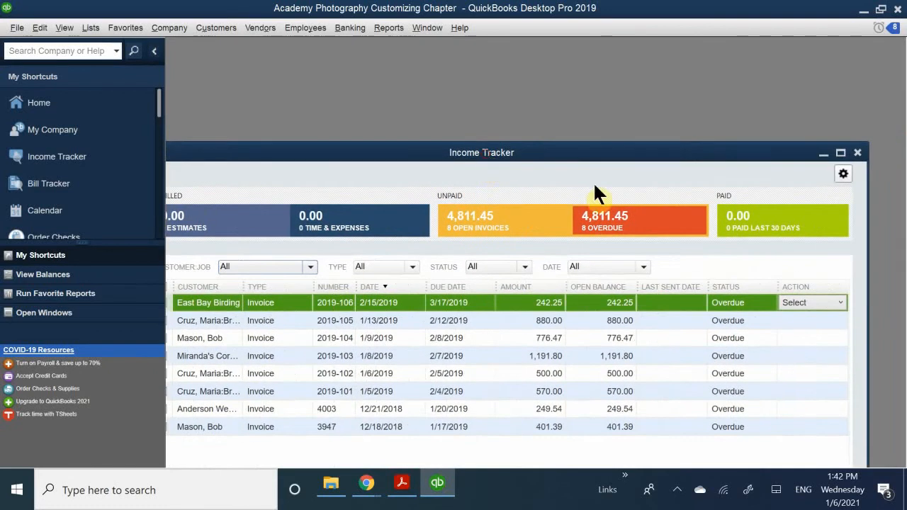
{"action": "left_click_drag", "start_coordinate": [755, 164], "coordinate": [589, 171]}
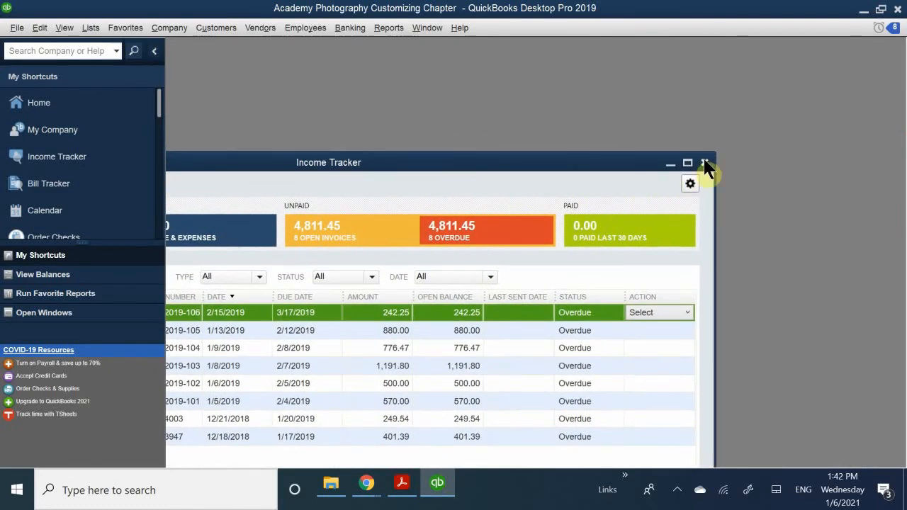
{"action": "left_click", "coordinate": [706, 161]}
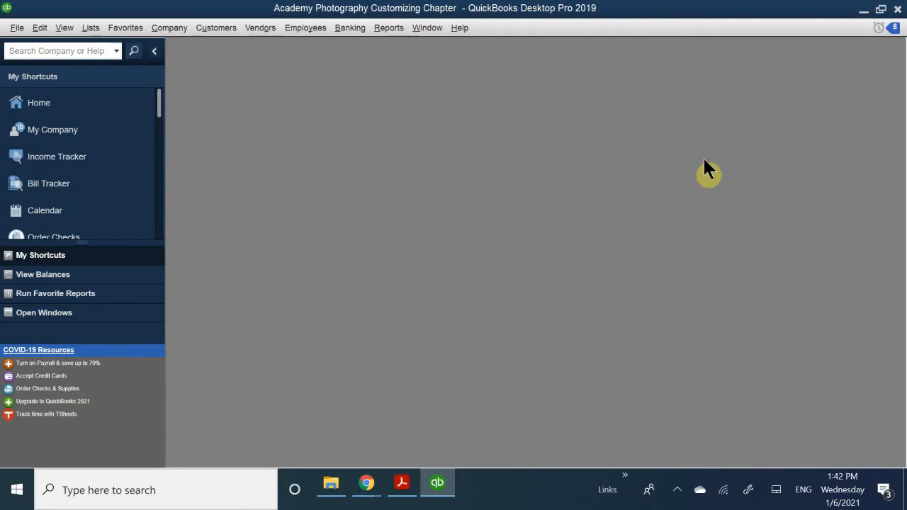
Reopen the Desktop View user preferences and select Don't save the desktop, with Show Home page when opening a company file enabled.
{"action": "left_click", "coordinate": [40, 28]}
{"action": "left_click", "coordinate": [64, 203]}
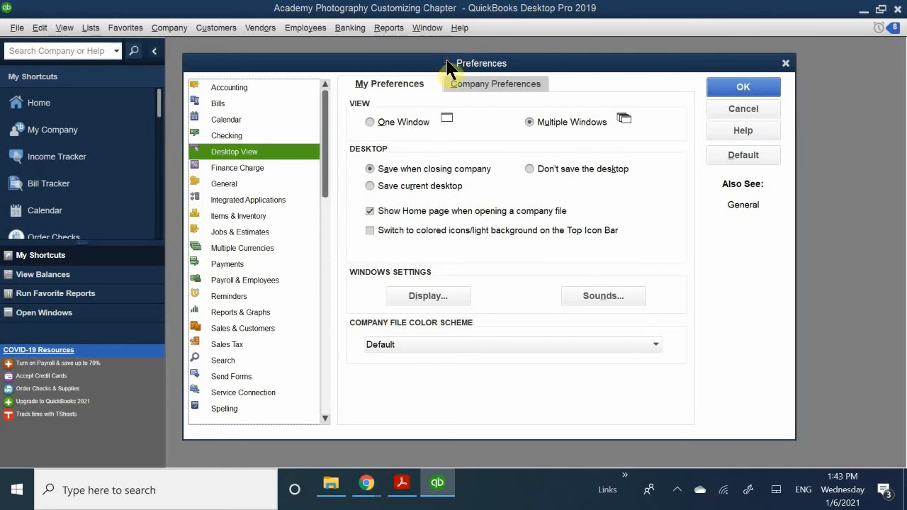
{"action": "mouse_move", "coordinate": [447, 61]}
{"action": "left_mouse_down"}
{"action": "mouse_move", "coordinate": [458, 47]}
{"action": "mouse_move", "coordinate": [430, 64]}
{"action": "left_mouse_up"}
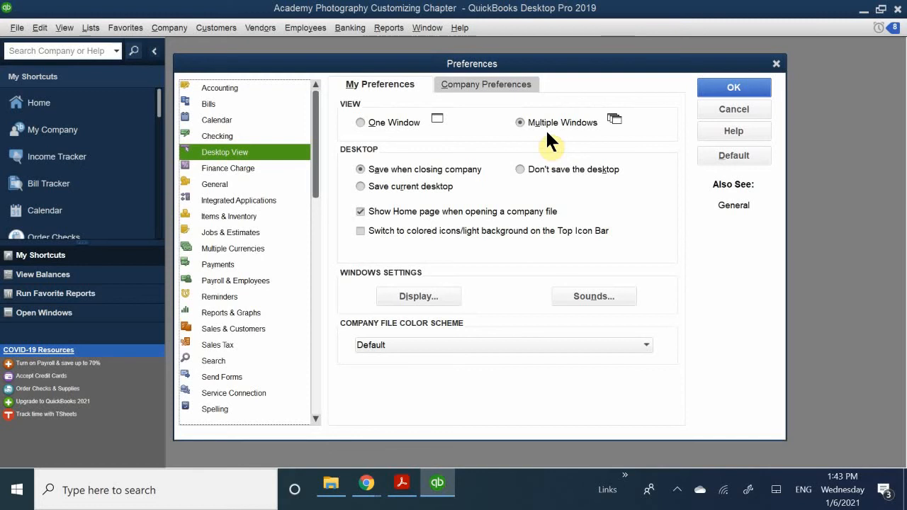
{"action": "left_click_drag", "start_coordinate": [468, 65], "coordinate": [466, 141]}
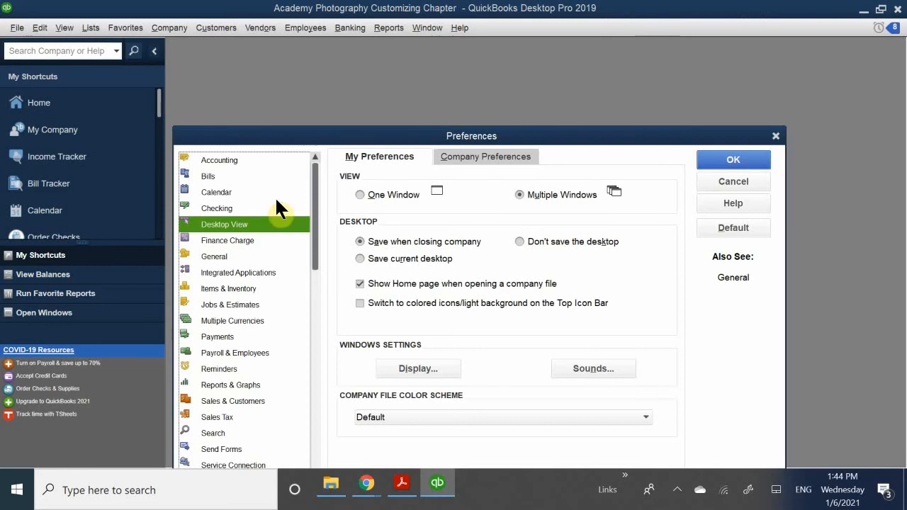
{"action": "left_click", "coordinate": [545, 248]}
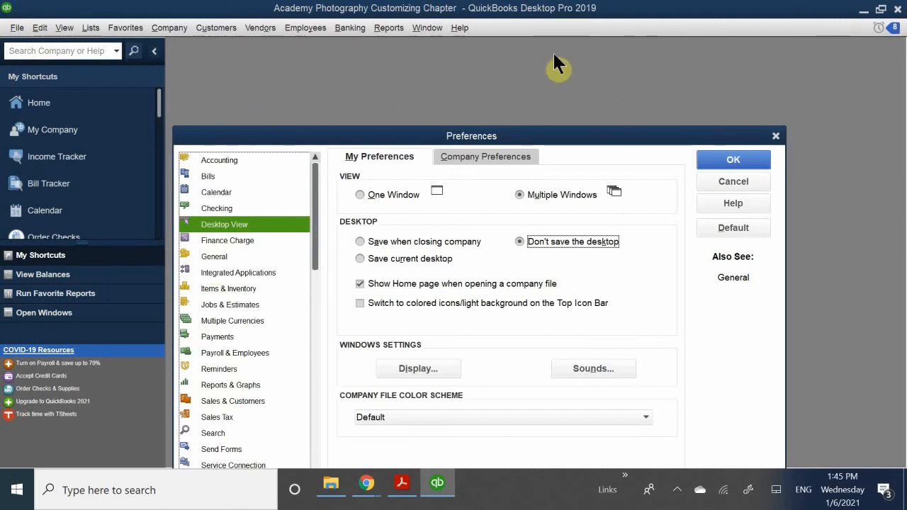
{"action": "left_click", "coordinate": [388, 283]}
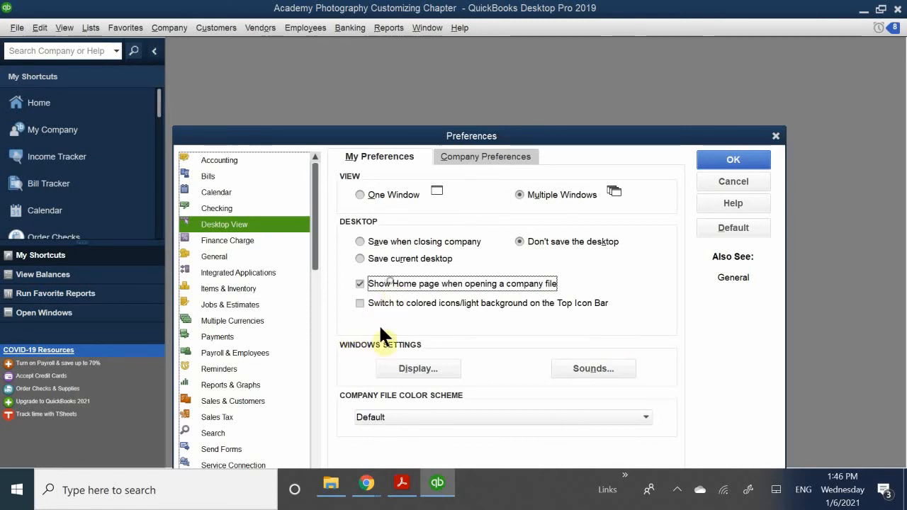
{"action": "left_click", "coordinate": [358, 282]}
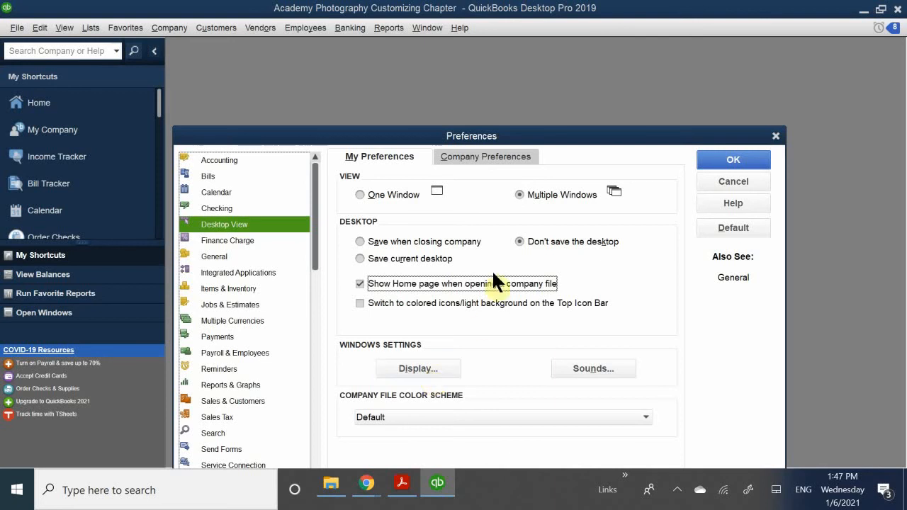
Try the Yellow company file color scheme, and set it to Red, saving the Desktop View changes.
{"action": "left_click_drag", "start_coordinate": [368, 130], "coordinate": [402, 69]}
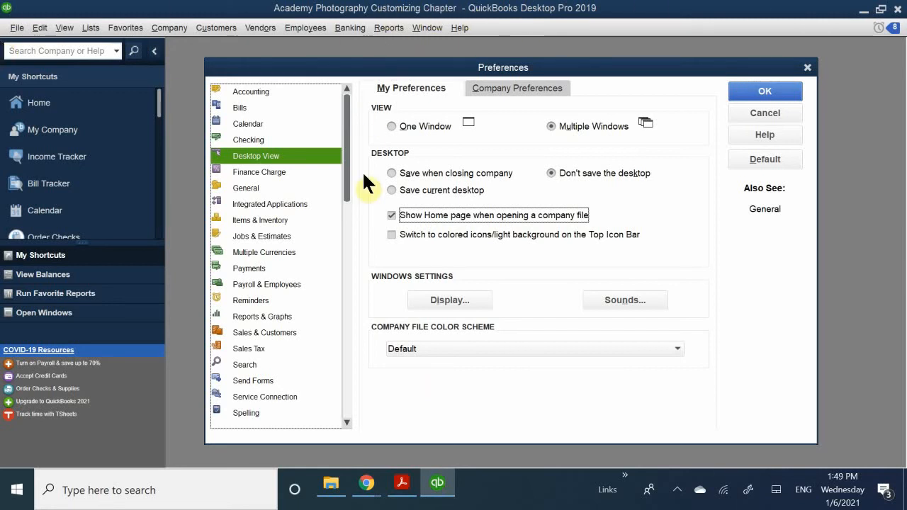
{"action": "left_click", "coordinate": [408, 348]}
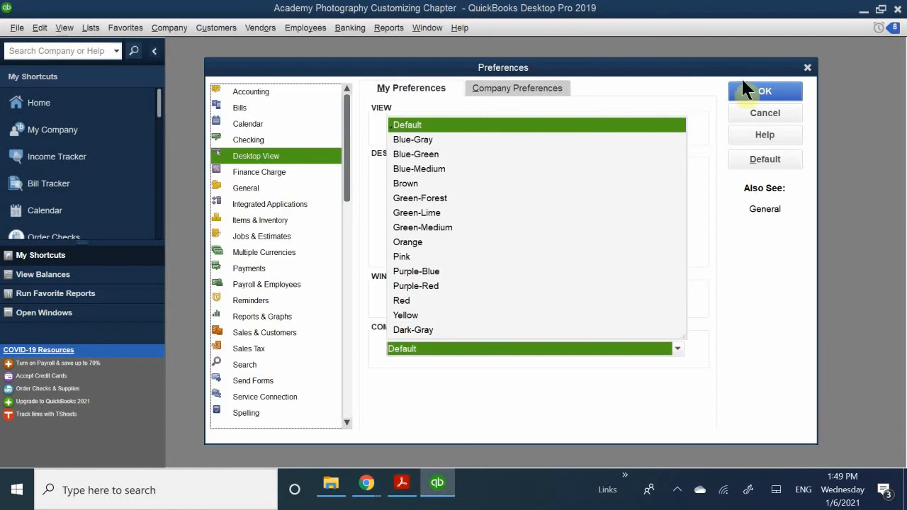
{"action": "left_click", "coordinate": [404, 316]}
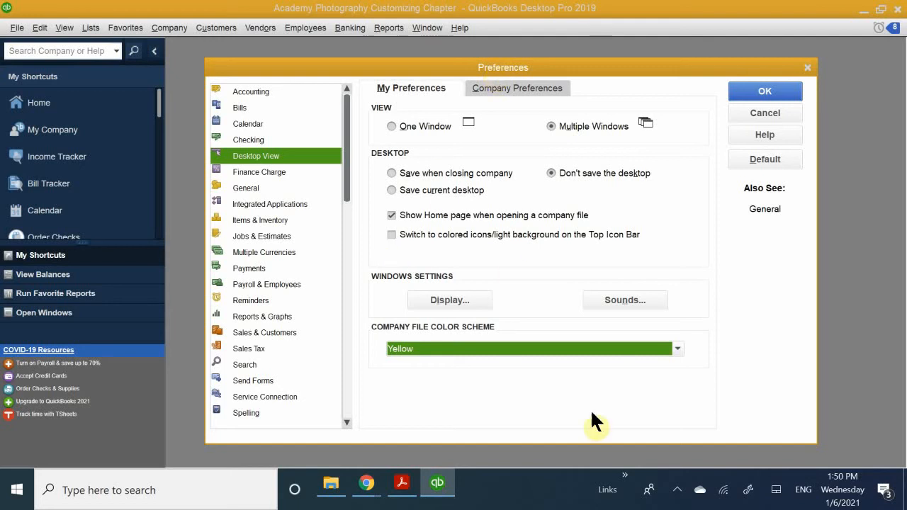
{"action": "left_click", "coordinate": [462, 347]}
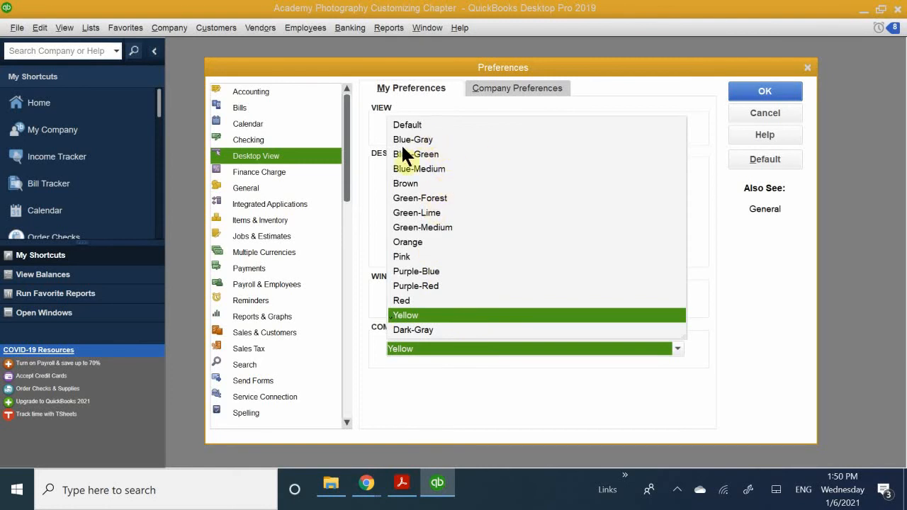
{"action": "left_click", "coordinate": [422, 301]}
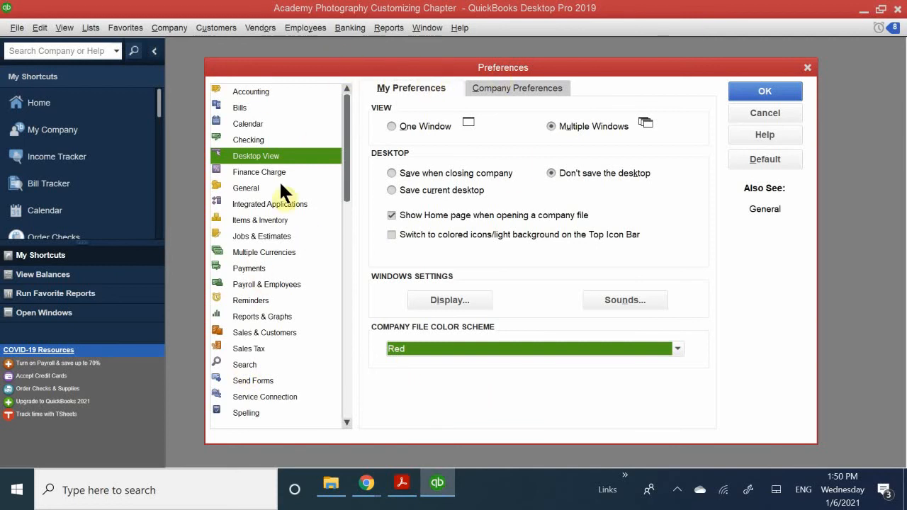
{"action": "left_click", "coordinate": [257, 203]}
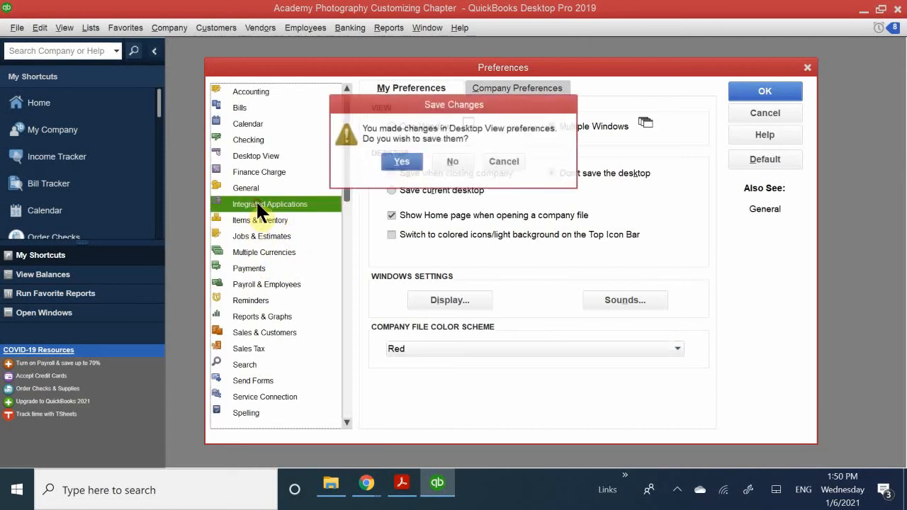
{"action": "left_click", "coordinate": [397, 161]}
Look at the Payments and Reports & Graphs user preferences, declining to save any Payments changes.
{"action": "left_click", "coordinate": [264, 269]}
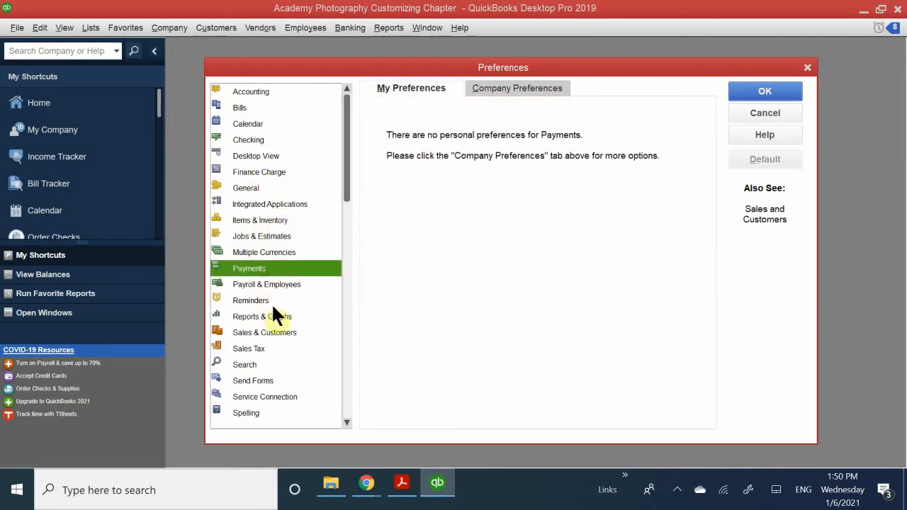
{"action": "left_click", "coordinate": [273, 310]}
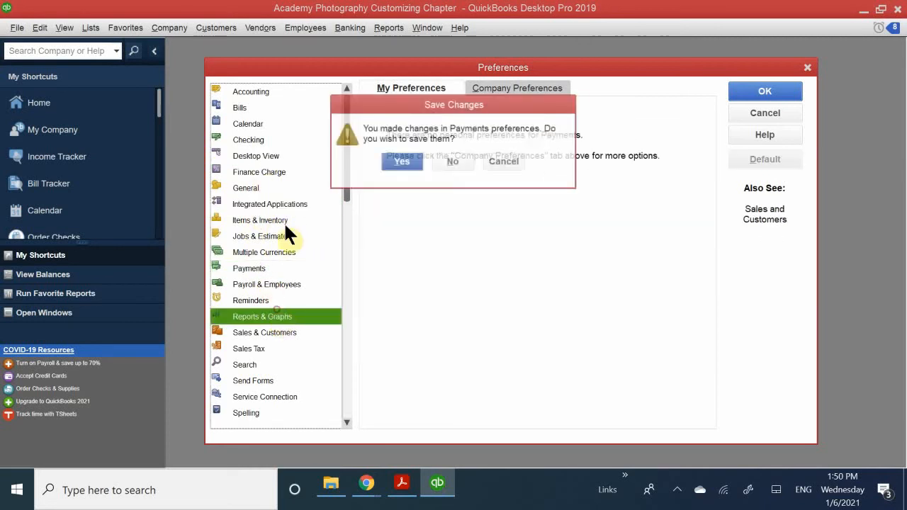
{"action": "left_click", "coordinate": [471, 157]}
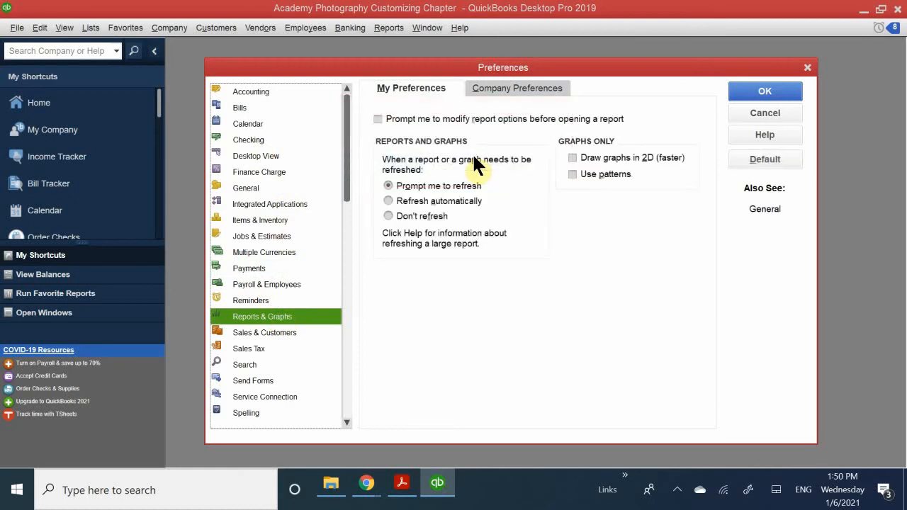
Set the company file color scheme to Purple-Blue in the Desktop View user preferences and save the preferences.
{"action": "left_click", "coordinate": [278, 156]}
{"action": "left_click", "coordinate": [417, 348]}
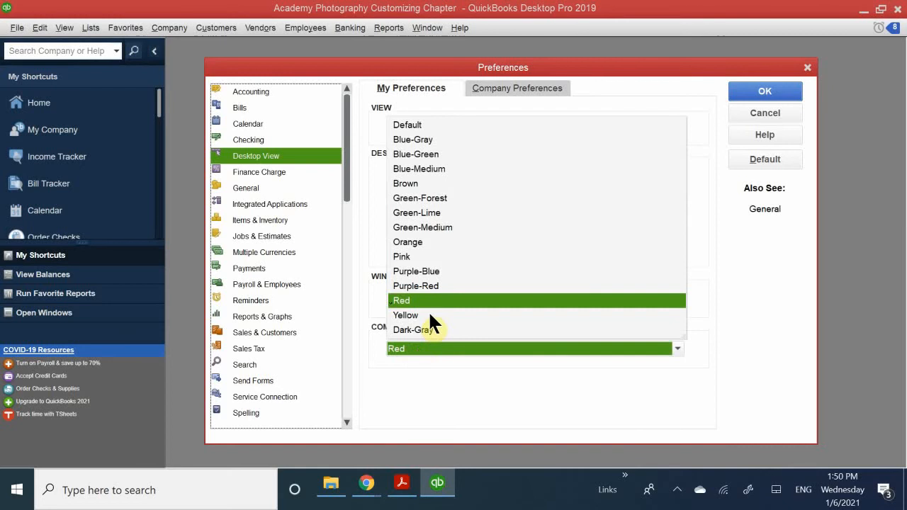
{"action": "left_click", "coordinate": [418, 271]}
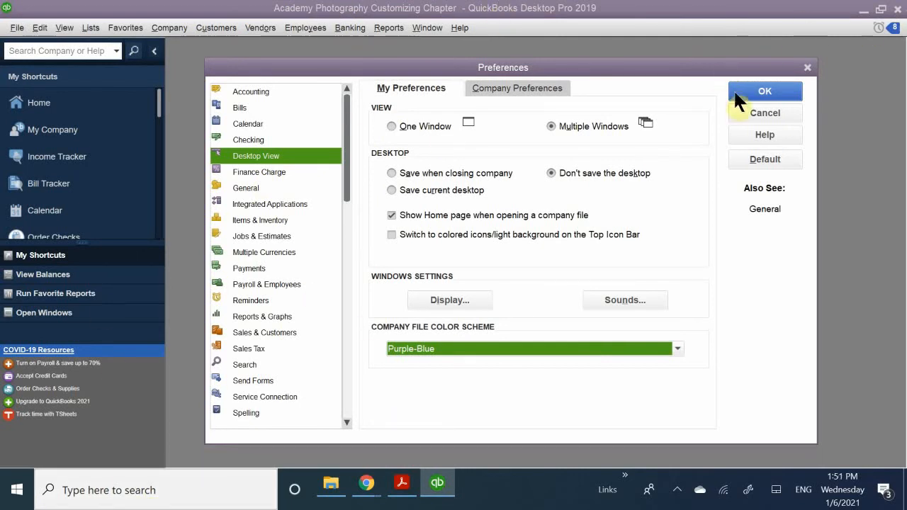
{"action": "left_click", "coordinate": [765, 89]}
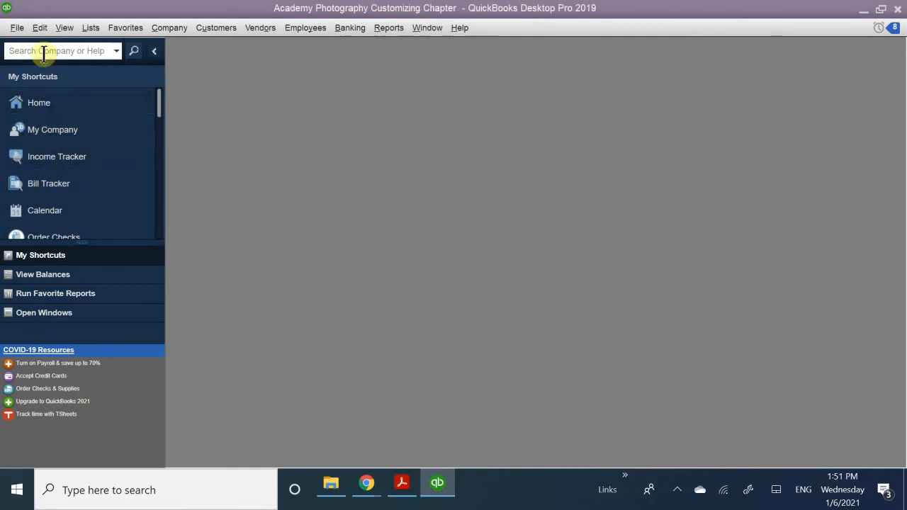
Open the Home page and move its floating window up against the workspace's upper-left corner.
{"action": "left_click", "coordinate": [37, 107]}
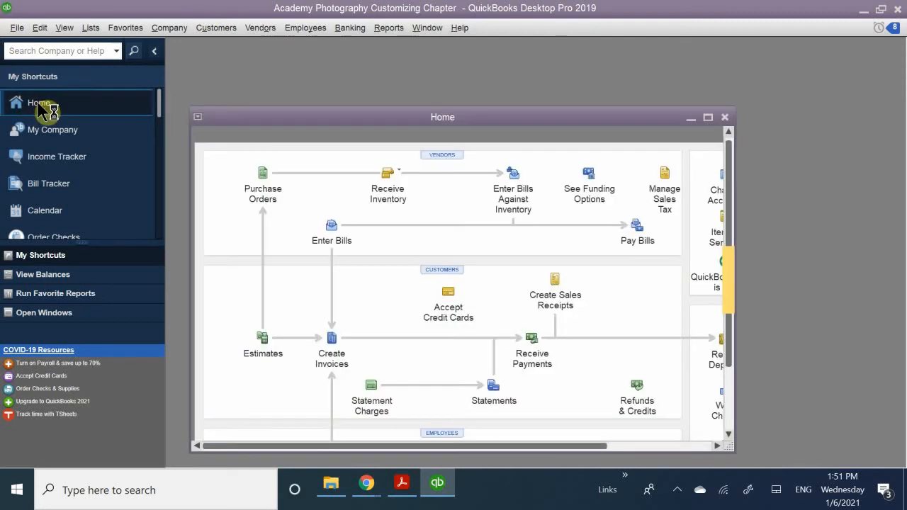
{"action": "left_click_drag", "start_coordinate": [298, 109], "coordinate": [311, 85]}
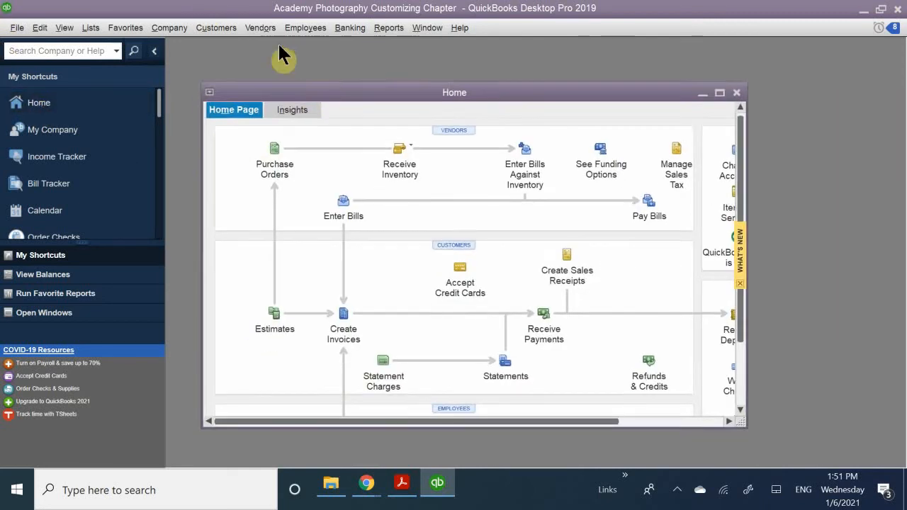
{"action": "left_click_drag", "start_coordinate": [279, 46], "coordinate": [275, 49]}
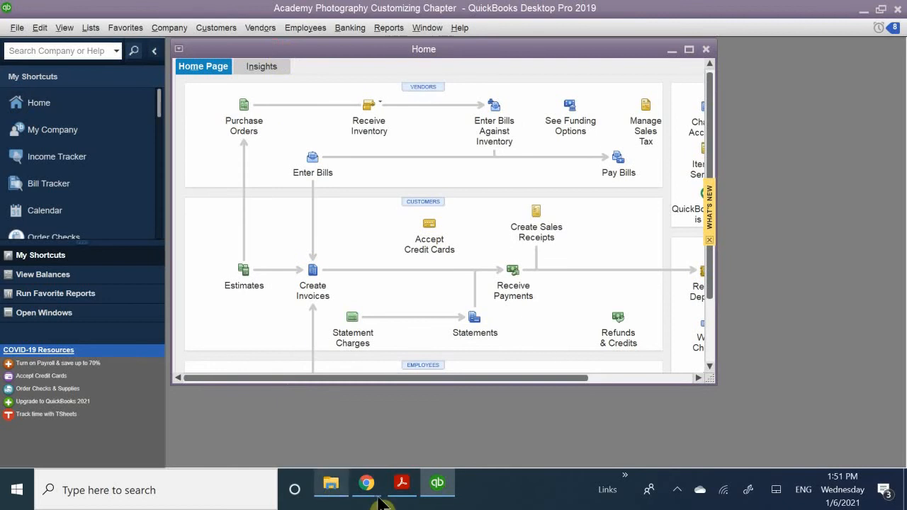
Switch to QB CH 7.pdf in Acrobat Reader and read the Desktop View company preferences exercise through to the Favorites Menu section.
{"action": "mouse_move", "coordinate": [401, 489]}
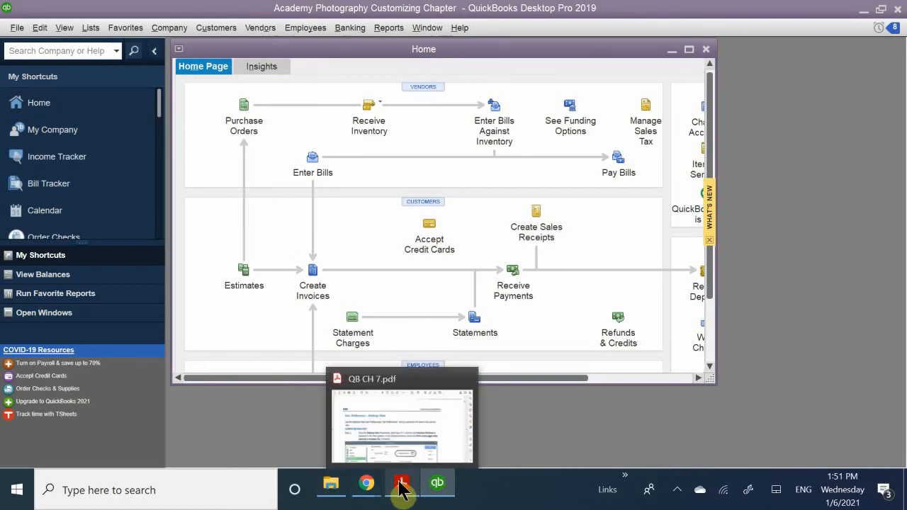
{"action": "left_click", "coordinate": [402, 436]}
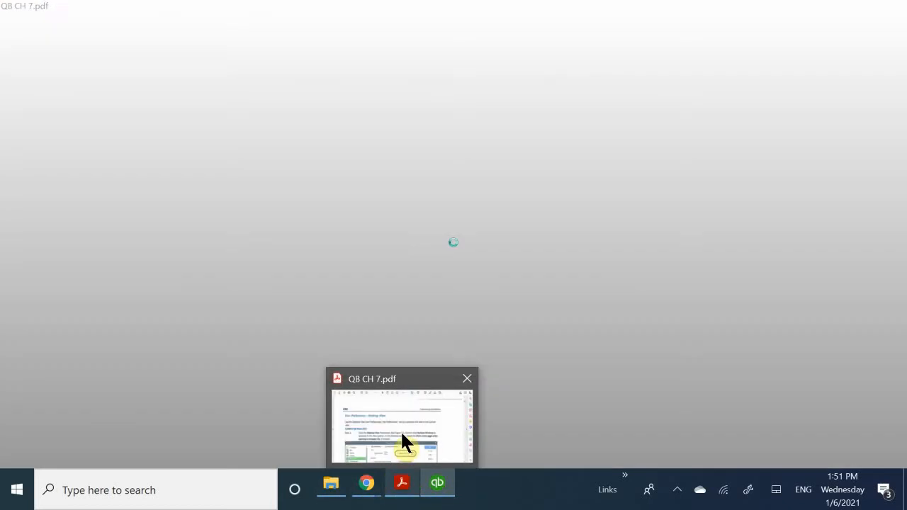
{"action": "scroll", "coordinate": [412, 415], "scroll_direction": "down", "scroll_amount": 5}
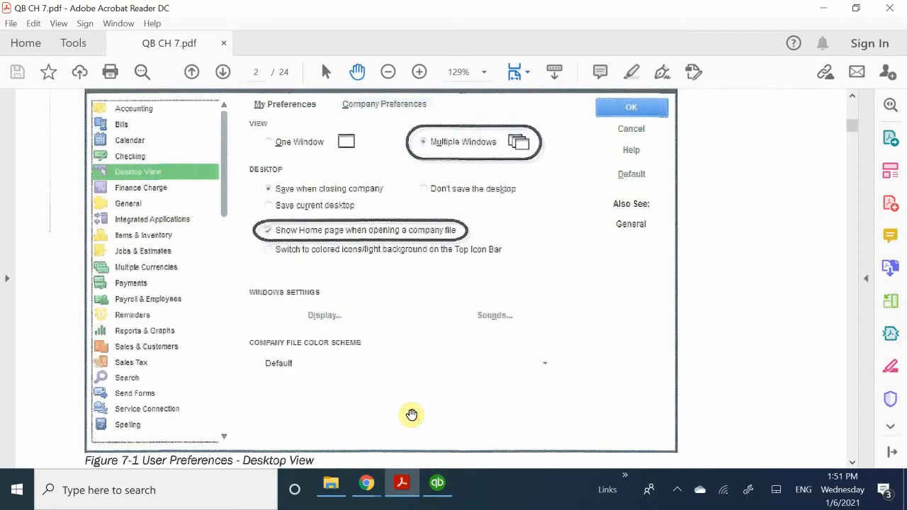
{"action": "scroll", "coordinate": [411, 415], "scroll_direction": "down", "scroll_amount": 10}
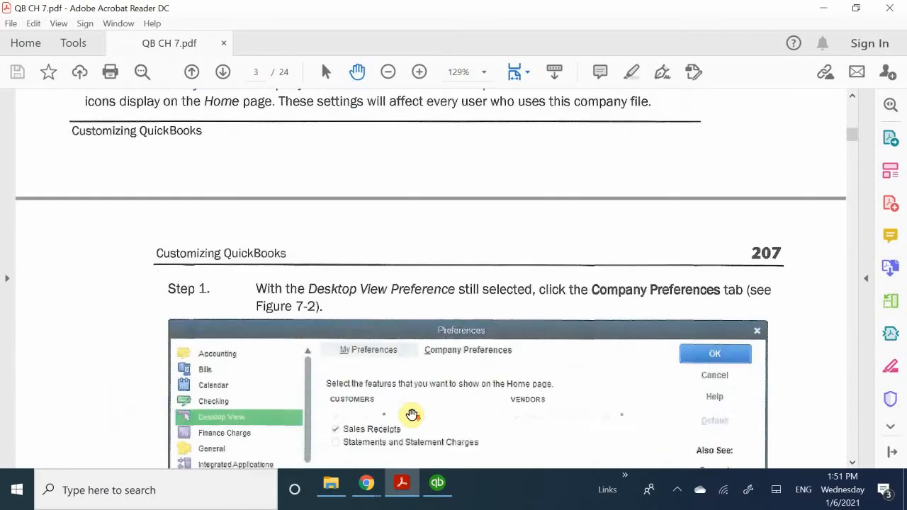
{"action": "scroll", "coordinate": [411, 414], "scroll_direction": "down", "scroll_amount": 10}
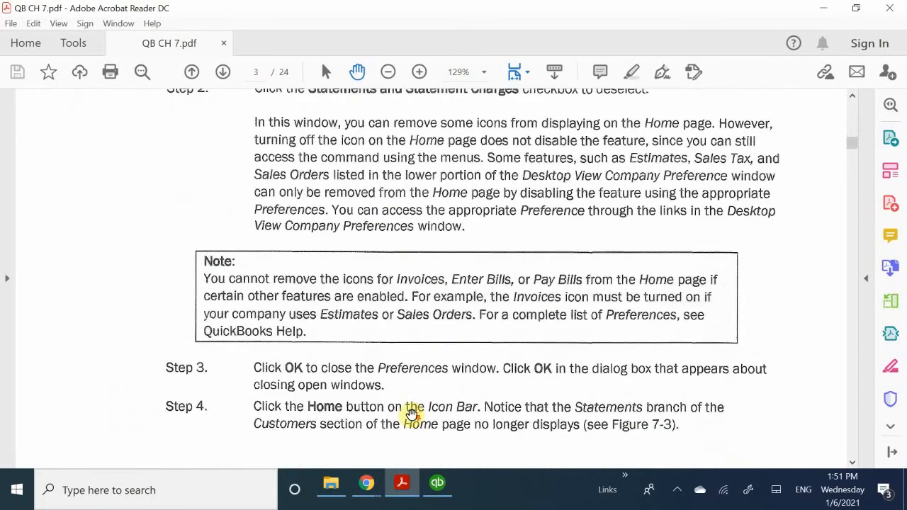
{"action": "scroll", "coordinate": [412, 415], "scroll_direction": "down", "scroll_amount": 10}
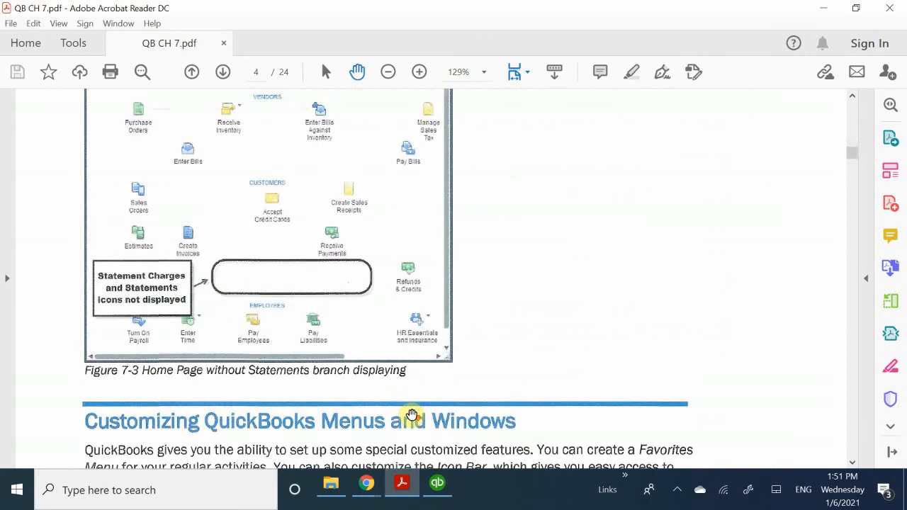
{"action": "scroll", "coordinate": [412, 415], "scroll_direction": "down", "scroll_amount": 5}
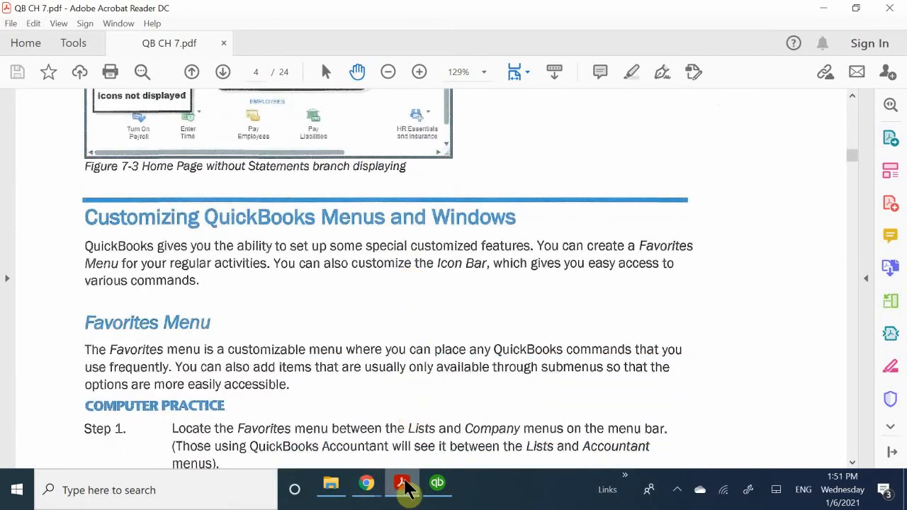
Switch back to QuickBooks, enlarge the Home window to show the whole flowchart, and maximize it.
{"action": "left_click", "coordinate": [449, 493]}
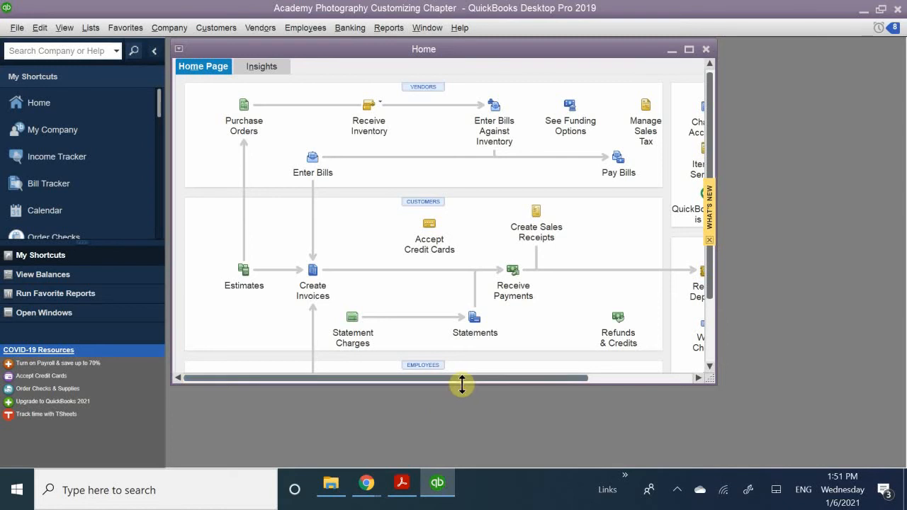
{"action": "left_click_drag", "start_coordinate": [463, 384], "coordinate": [488, 460]}
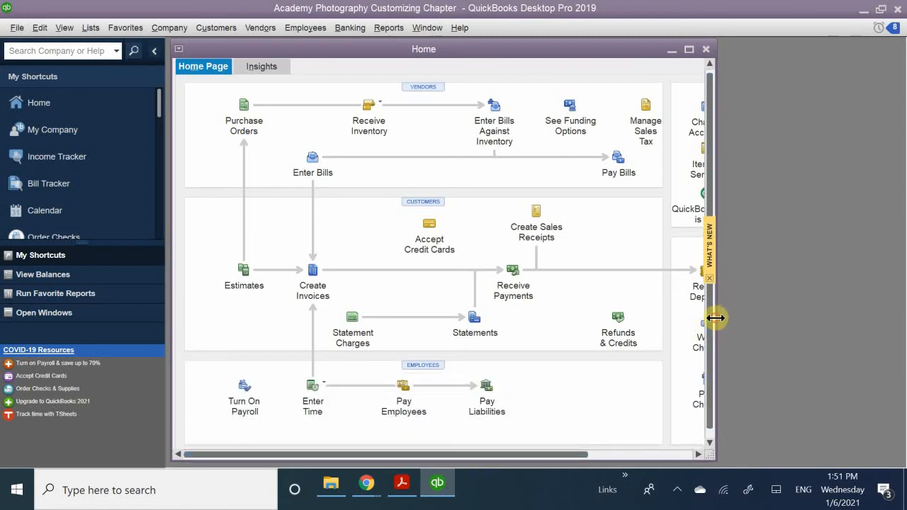
{"action": "left_click_drag", "start_coordinate": [716, 318], "coordinate": [893, 319]}
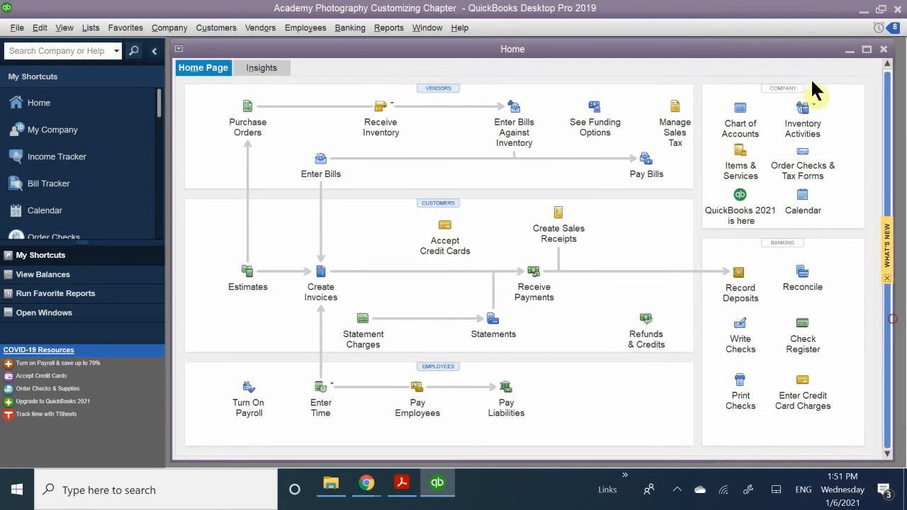
{"action": "double_click", "coordinate": [492, 47]}
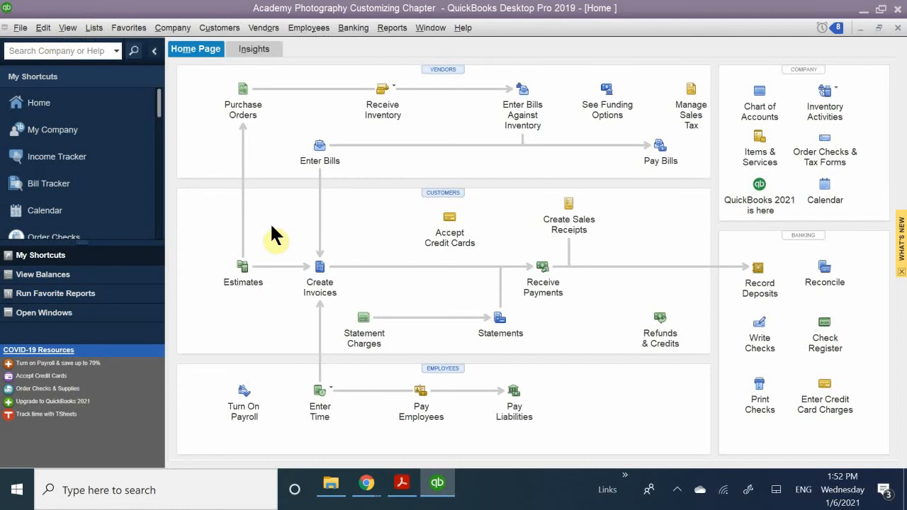
Turn off Statements and Statement Charges in the Desktop View company preferences, accept closing all windows, and reopen the Home page.
{"action": "left_click", "coordinate": [44, 29]}
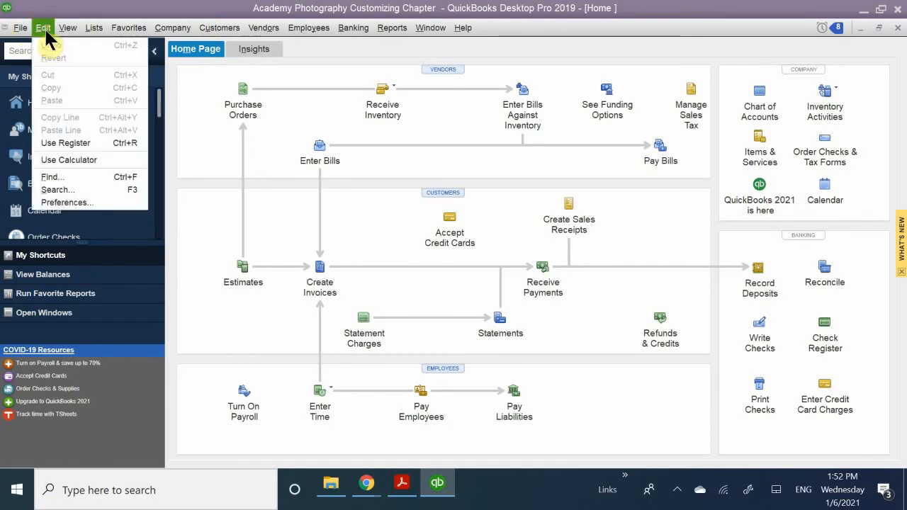
{"action": "left_click", "coordinate": [71, 203]}
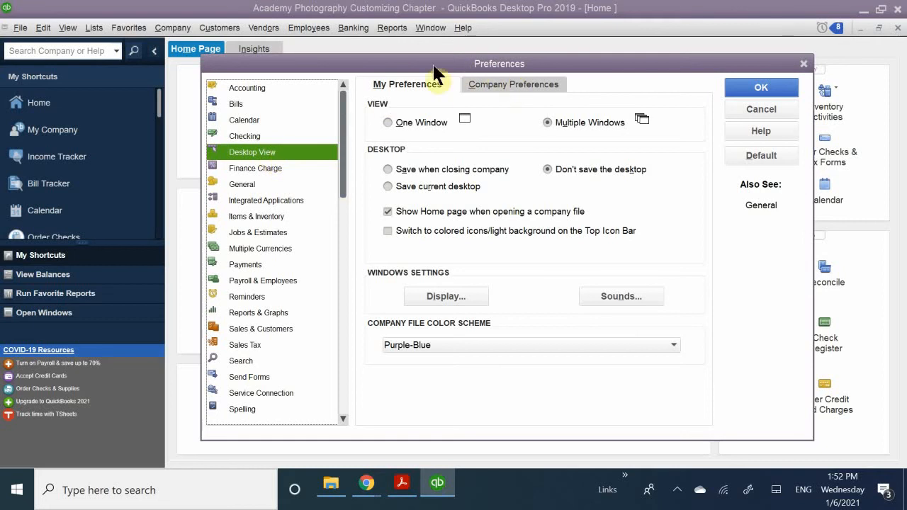
{"action": "left_click", "coordinate": [507, 85]}
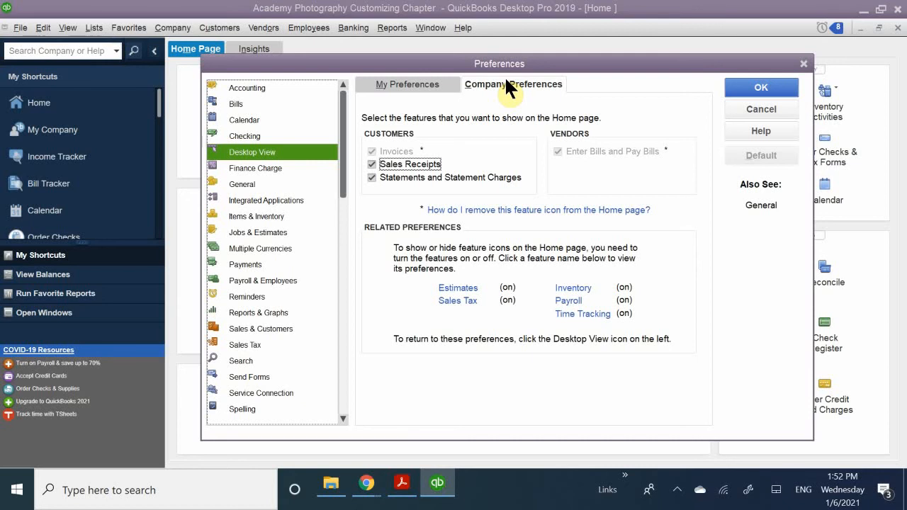
{"action": "left_click", "coordinate": [372, 178]}
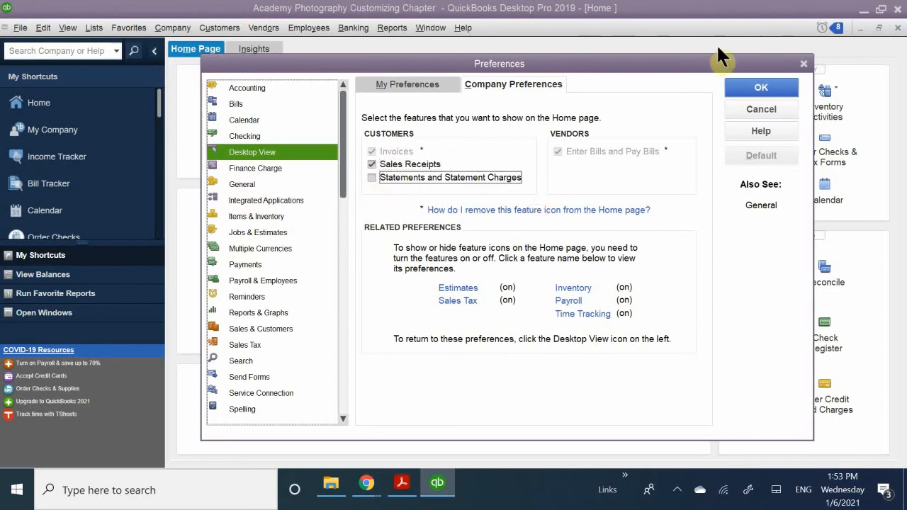
{"action": "left_click", "coordinate": [759, 87]}
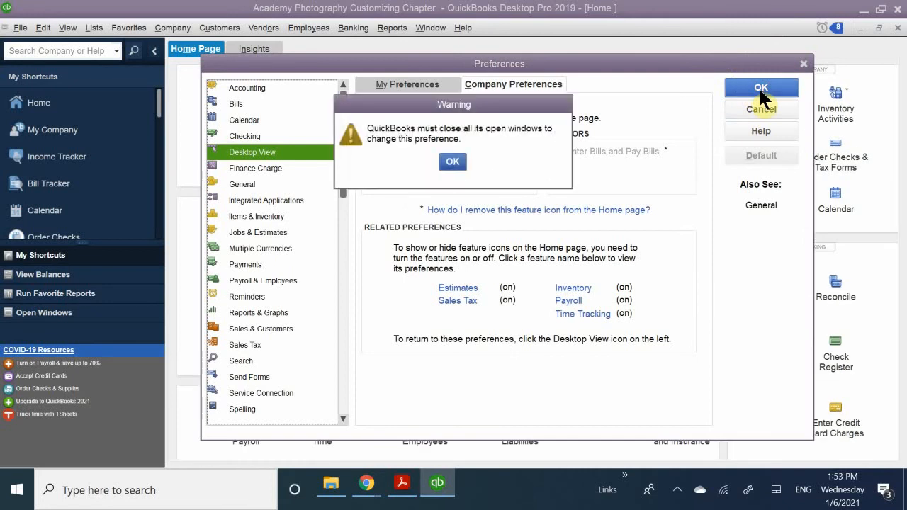
{"action": "left_click", "coordinate": [451, 216]}
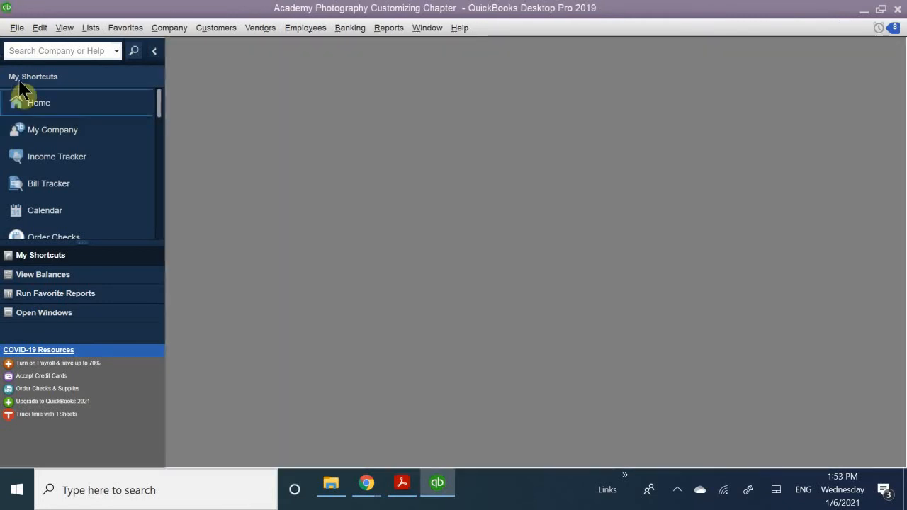
{"action": "left_click", "coordinate": [42, 106]}
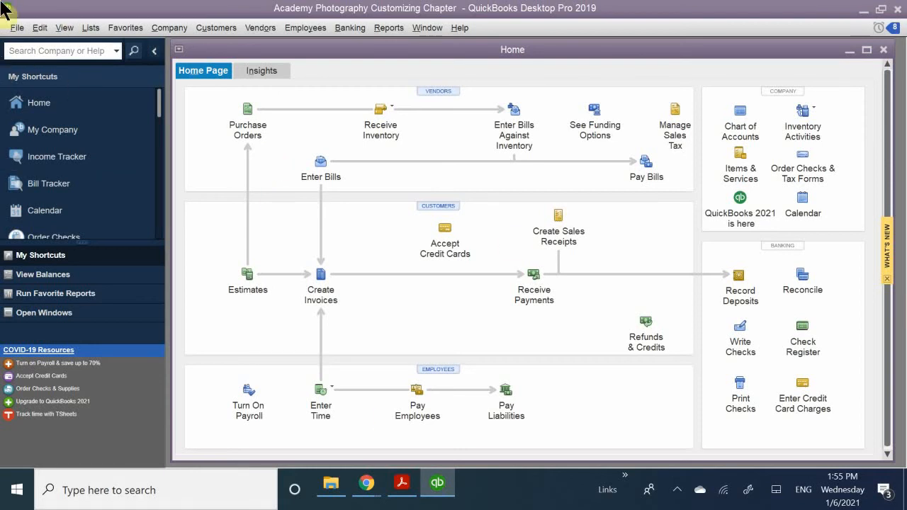
Deactivate inventory and purchase orders in the Items & Inventory company preferences, accept closing all windows, and reopen the Home page.
{"action": "left_click", "coordinate": [40, 29]}
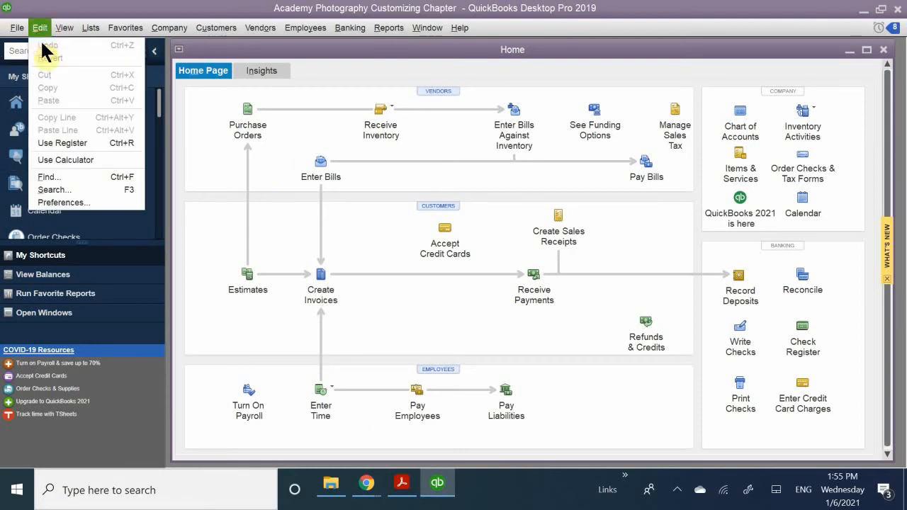
{"action": "left_click", "coordinate": [62, 203]}
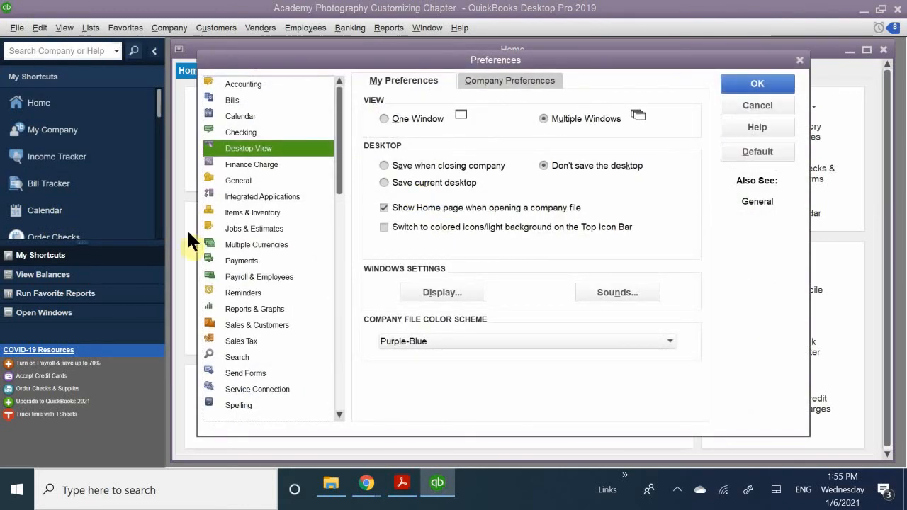
{"action": "left_click", "coordinate": [254, 212]}
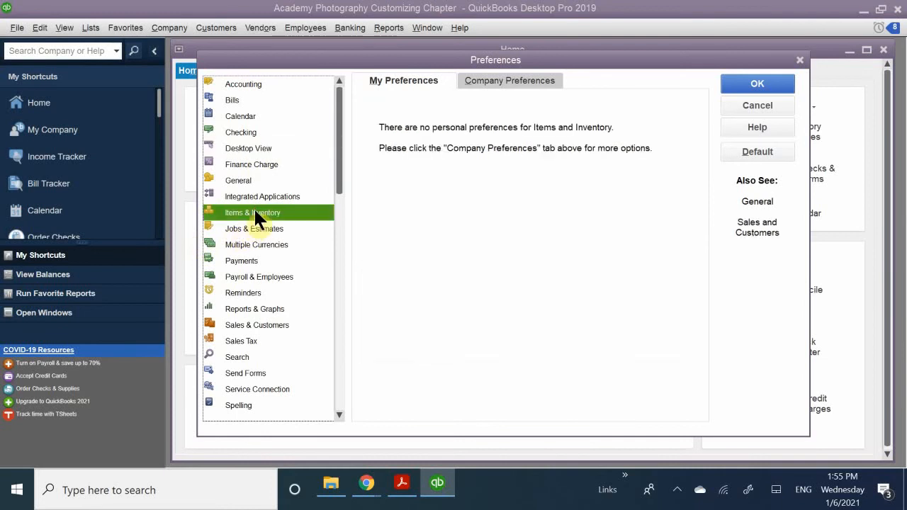
{"action": "left_click", "coordinate": [489, 84]}
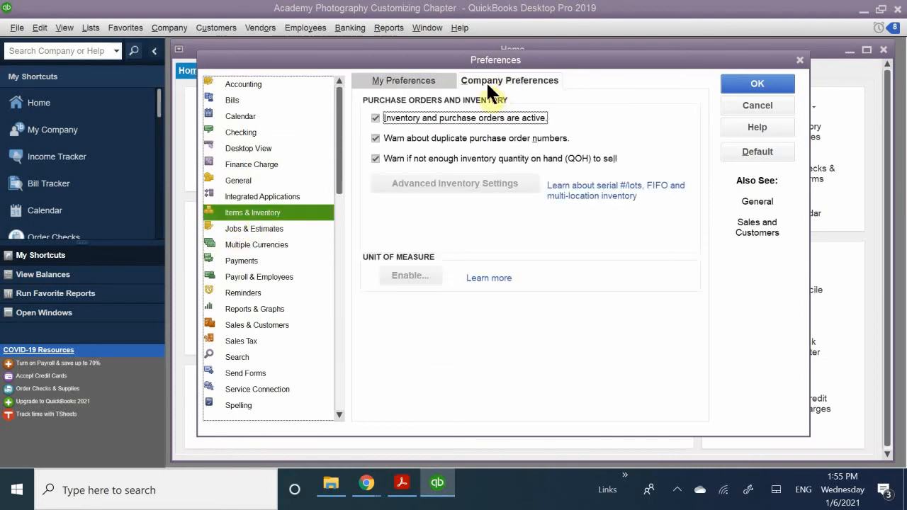
{"action": "left_click", "coordinate": [401, 117]}
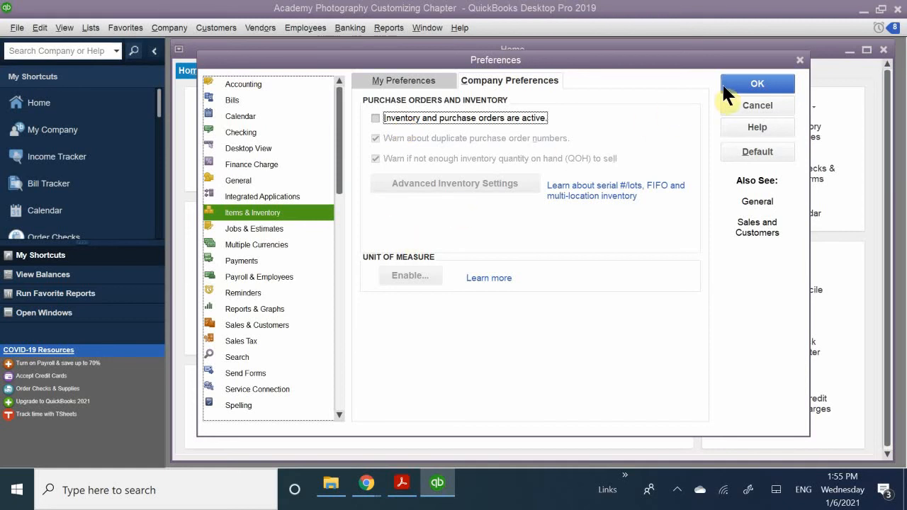
{"action": "left_click", "coordinate": [755, 84]}
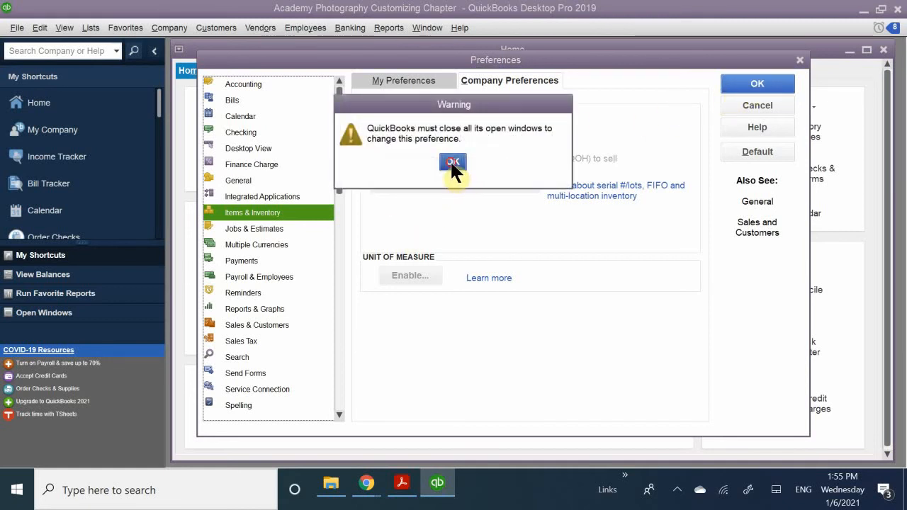
{"action": "left_click", "coordinate": [453, 161]}
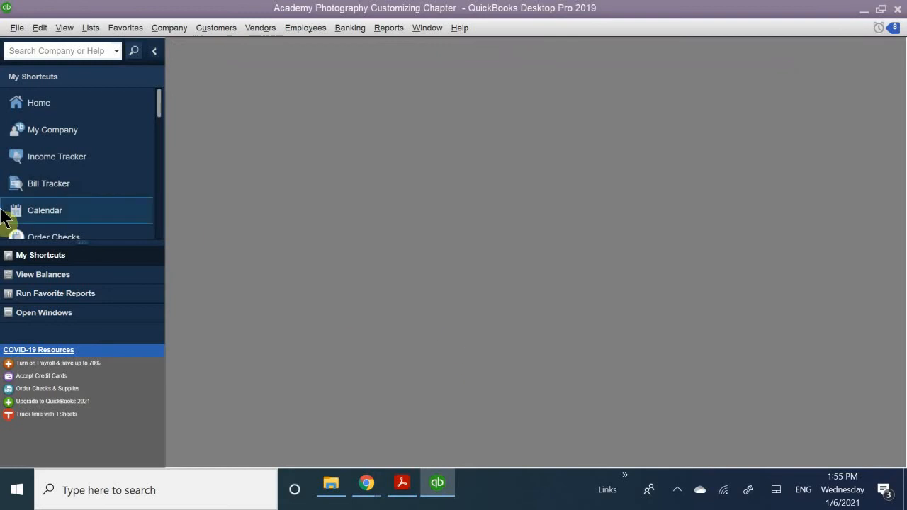
{"action": "left_click", "coordinate": [37, 105]}
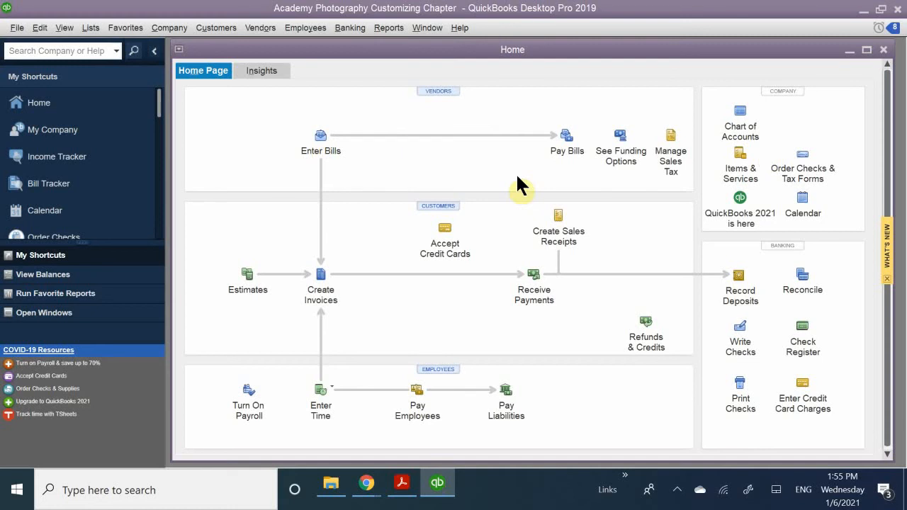
Reactivate inventory and purchase orders in the Items & Inventory company preferences, accept closing all windows, and reopen the Home page.
{"action": "left_click", "coordinate": [63, 29]}
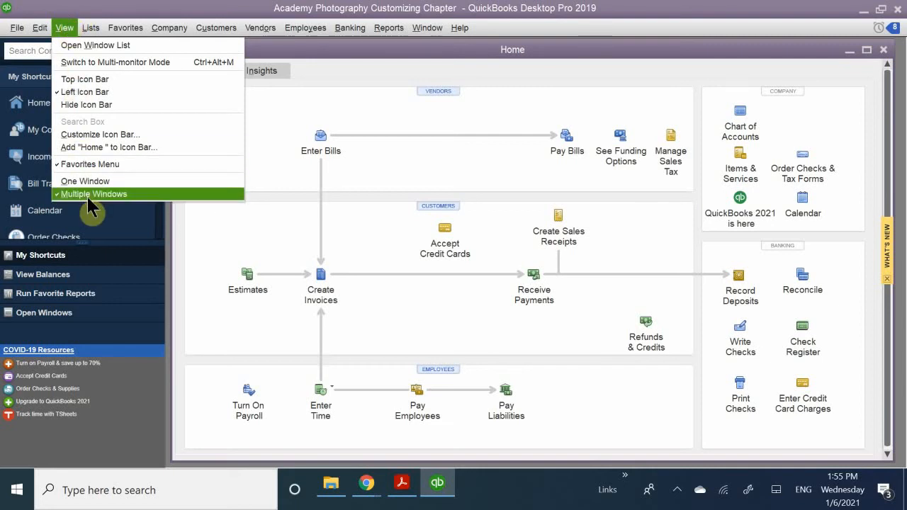
{"action": "left_click", "coordinate": [49, 32]}
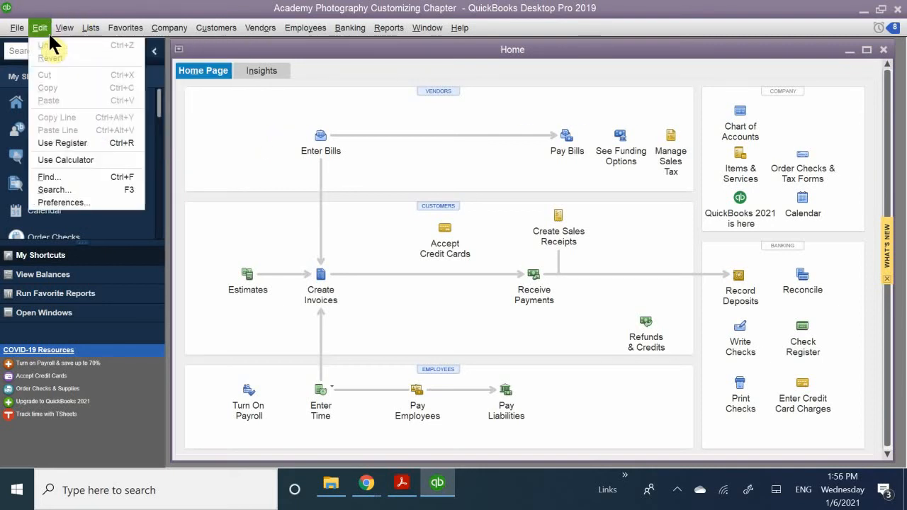
{"action": "left_click", "coordinate": [63, 203]}
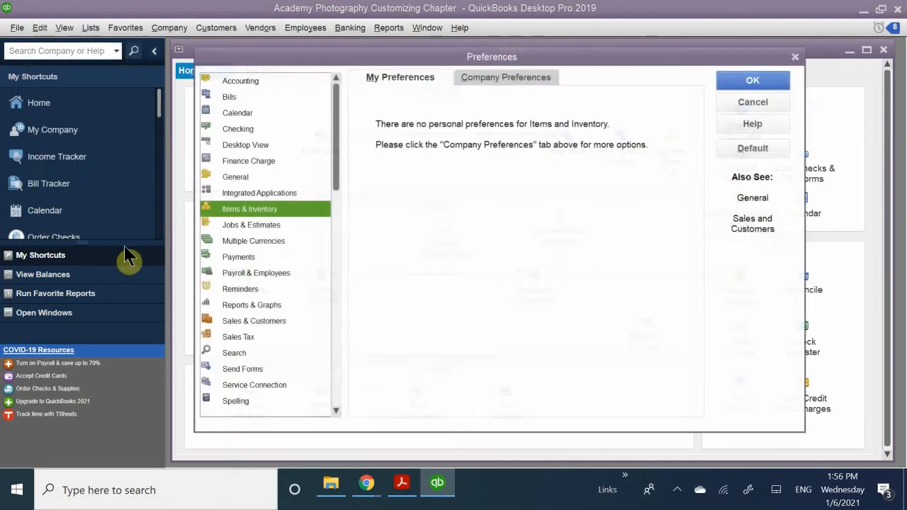
{"action": "left_click", "coordinate": [509, 75]}
{"action": "left_click", "coordinate": [404, 115]}
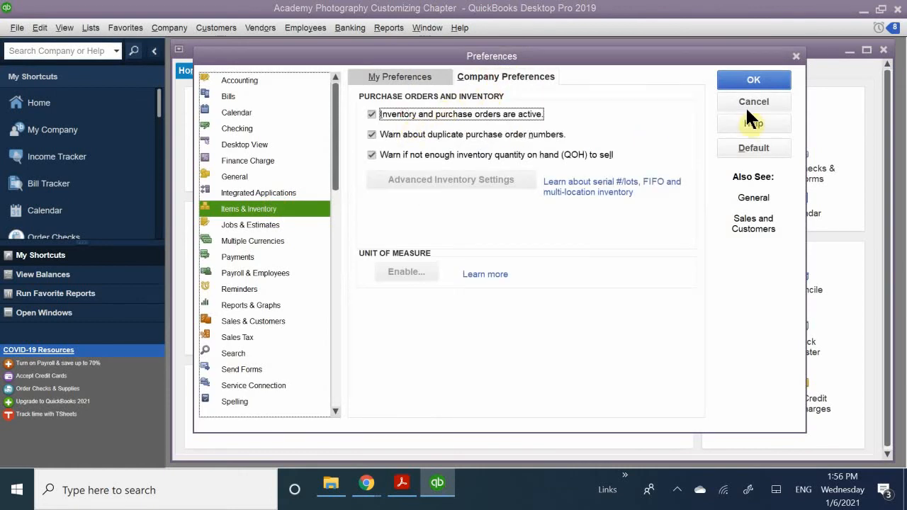
{"action": "left_click", "coordinate": [752, 80]}
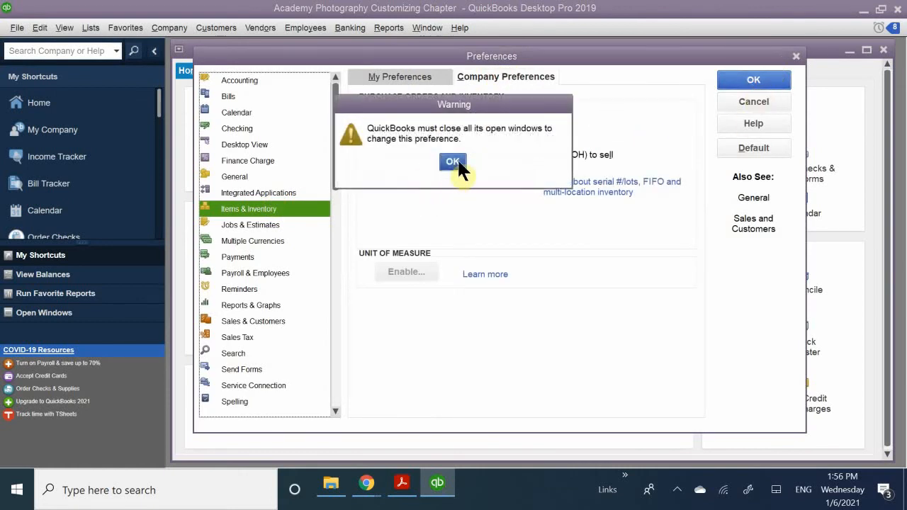
{"action": "left_click", "coordinate": [453, 162]}
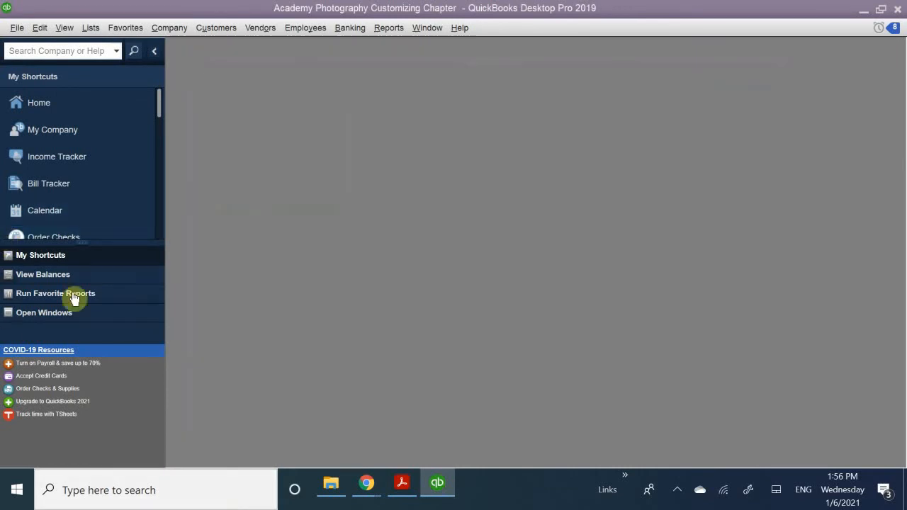
{"action": "left_click", "coordinate": [51, 107]}
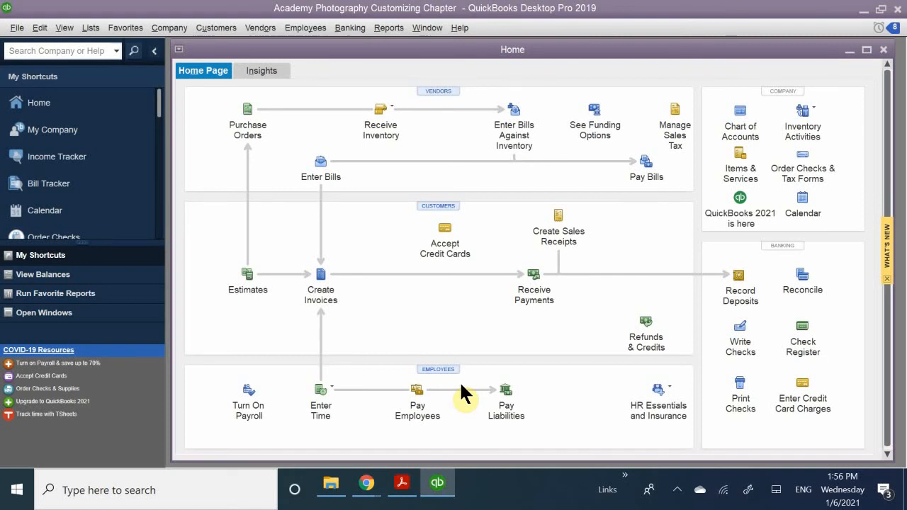
Switch to QB CH 7.pdf in Acrobat Reader and read the Favorites Menu exercise through to the start of the QuickBooks Icon Bar section.
{"action": "left_click", "coordinate": [402, 483]}
{"action": "scroll", "coordinate": [385, 350], "scroll_direction": "down", "scroll_amount": 1}
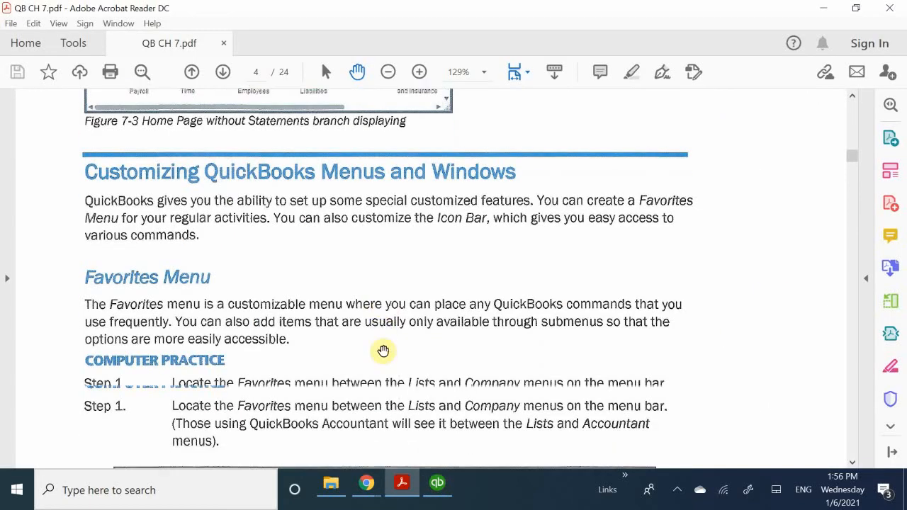
{"action": "scroll", "coordinate": [385, 350], "scroll_direction": "down", "scroll_amount": 1}
{"action": "scroll", "coordinate": [383, 351], "scroll_direction": "down", "scroll_amount": 12}
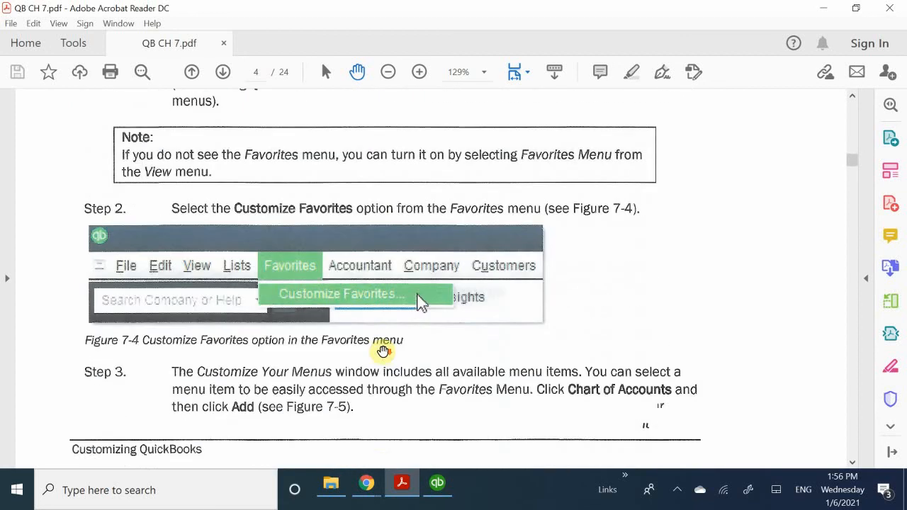
{"action": "scroll", "coordinate": [383, 351], "scroll_direction": "down", "scroll_amount": 7}
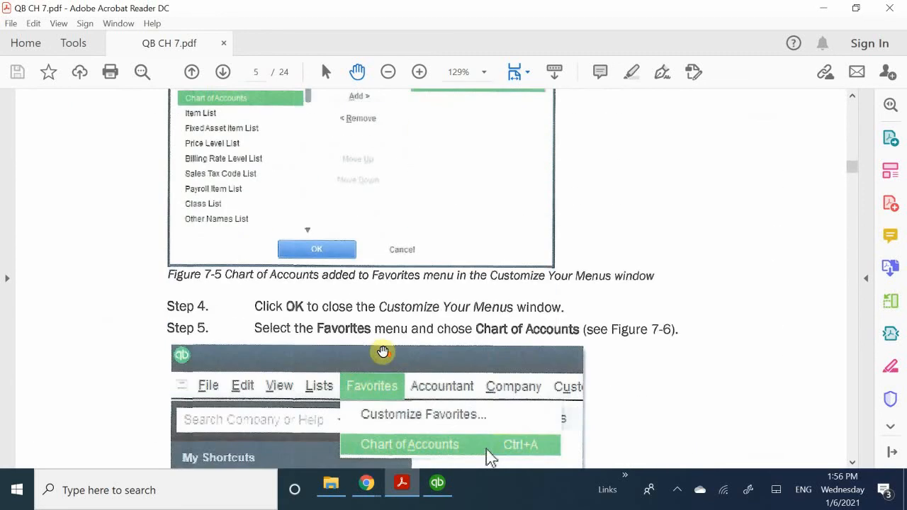
{"action": "scroll", "coordinate": [383, 351], "scroll_direction": "down", "scroll_amount": 4}
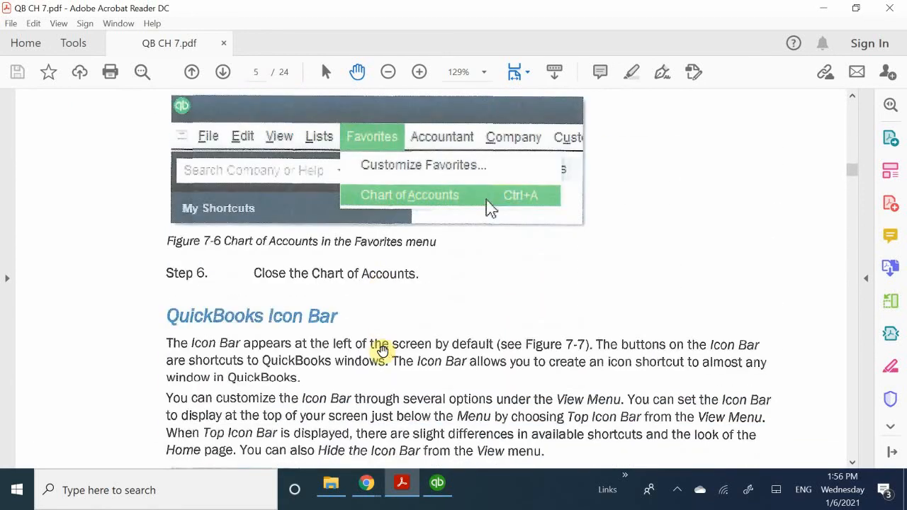
{"action": "scroll", "coordinate": [378, 348], "scroll_direction": "up", "scroll_amount": 12}
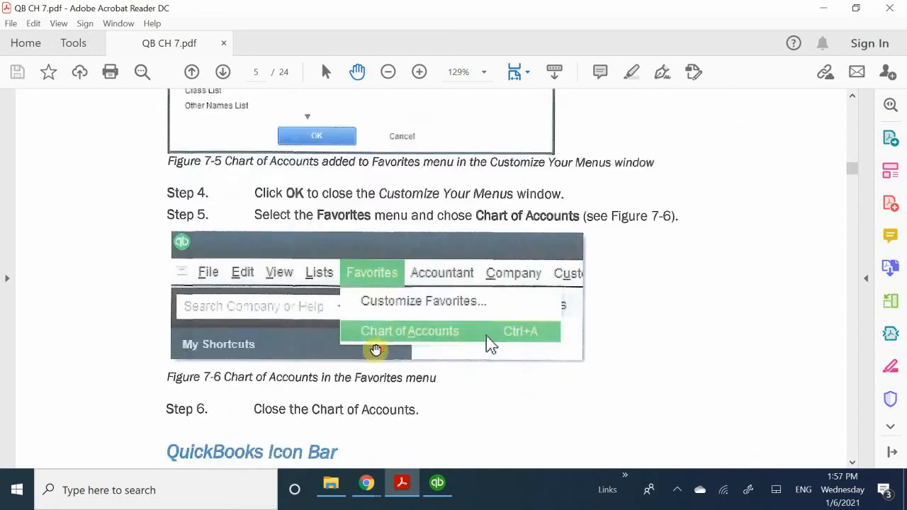
{"action": "scroll", "coordinate": [376, 349], "scroll_direction": "up", "scroll_amount": 10}
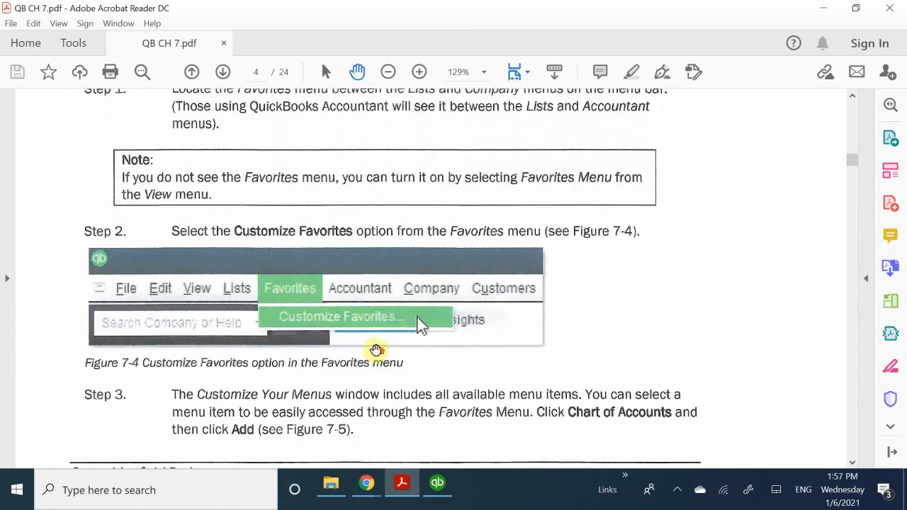
{"action": "scroll", "coordinate": [376, 350], "scroll_direction": "up", "scroll_amount": 4}
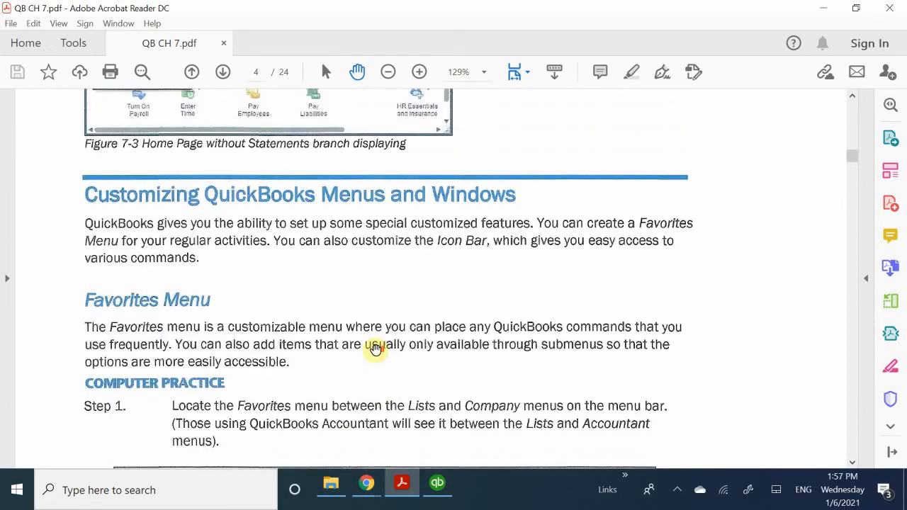
Switch back to QuickBooks and look through the commands under Employees, Company, Vendors and Favorites.
{"action": "left_click", "coordinate": [438, 484]}
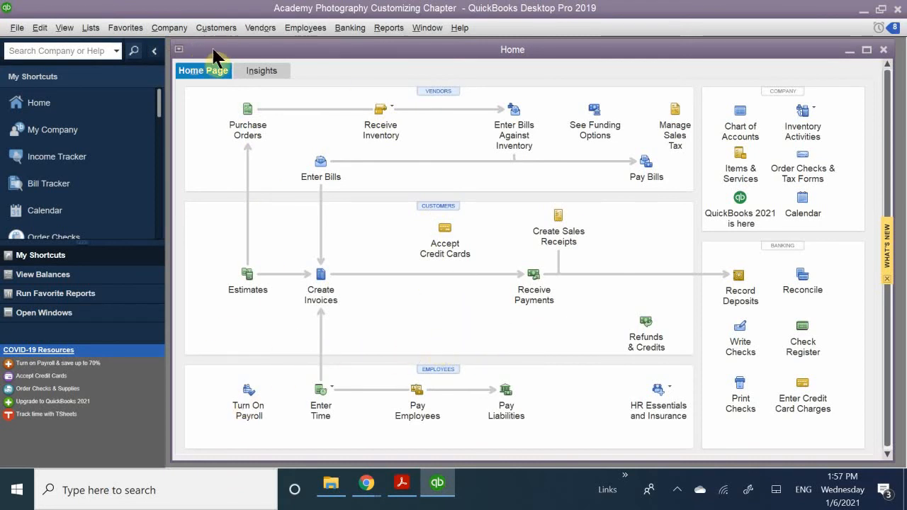
{"action": "left_click", "coordinate": [217, 27]}
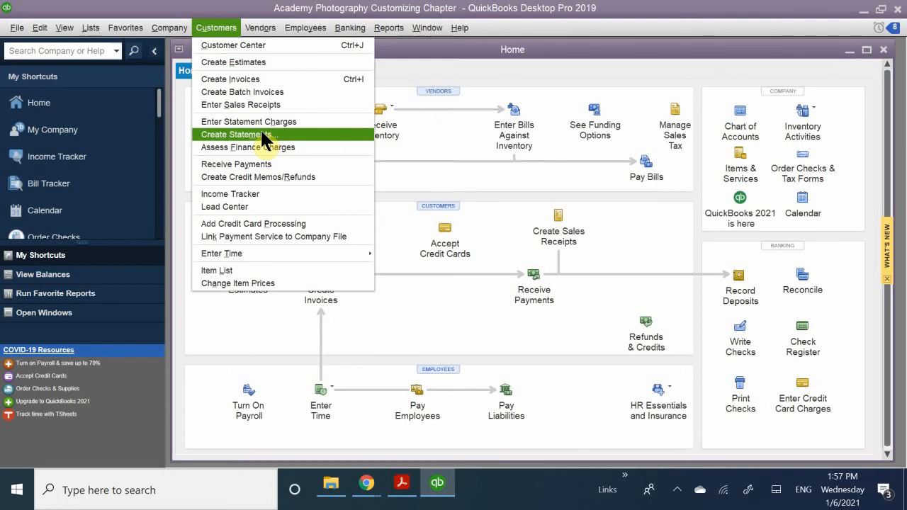
{"action": "left_click", "coordinate": [206, 3]}
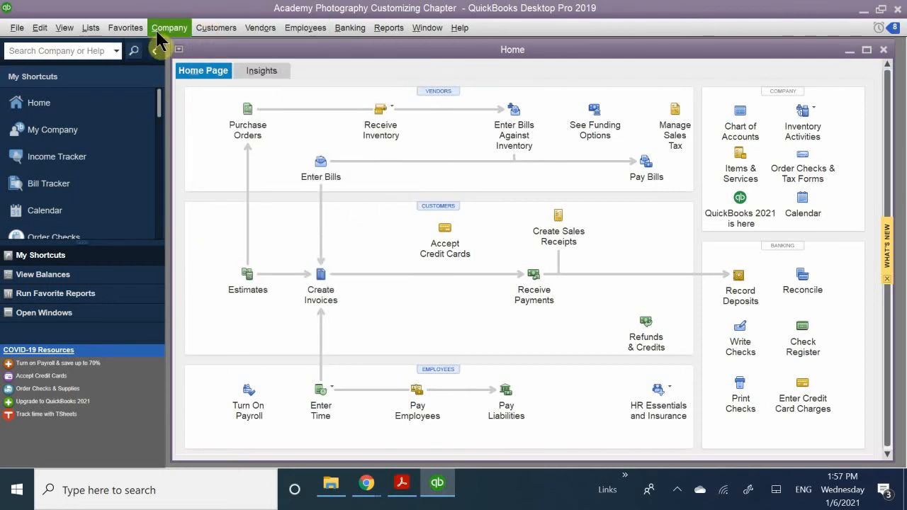
{"action": "left_click", "coordinate": [177, 28]}
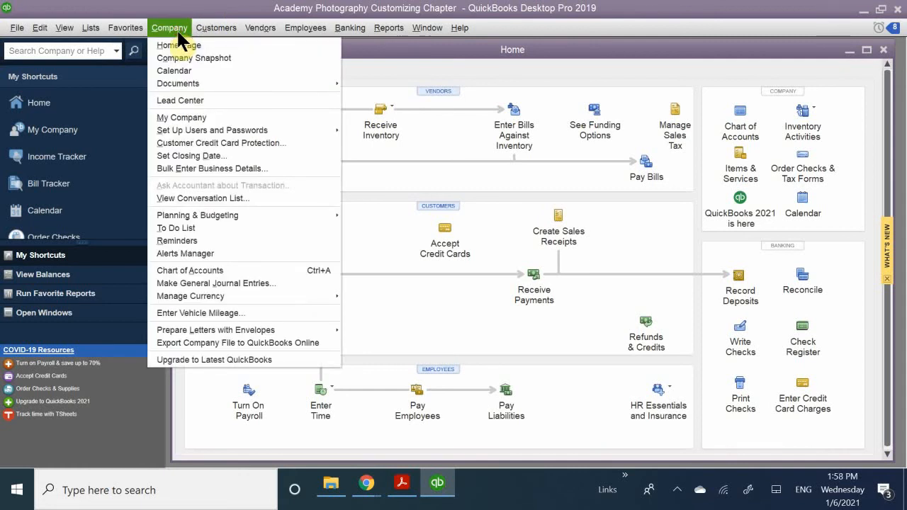
{"action": "mouse_move", "coordinate": [255, 27]}
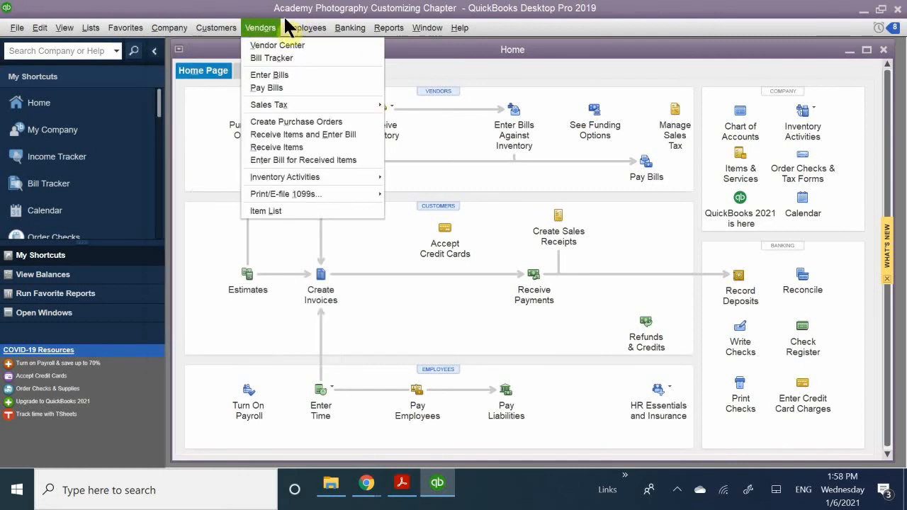
{"action": "mouse_move", "coordinate": [225, 31]}
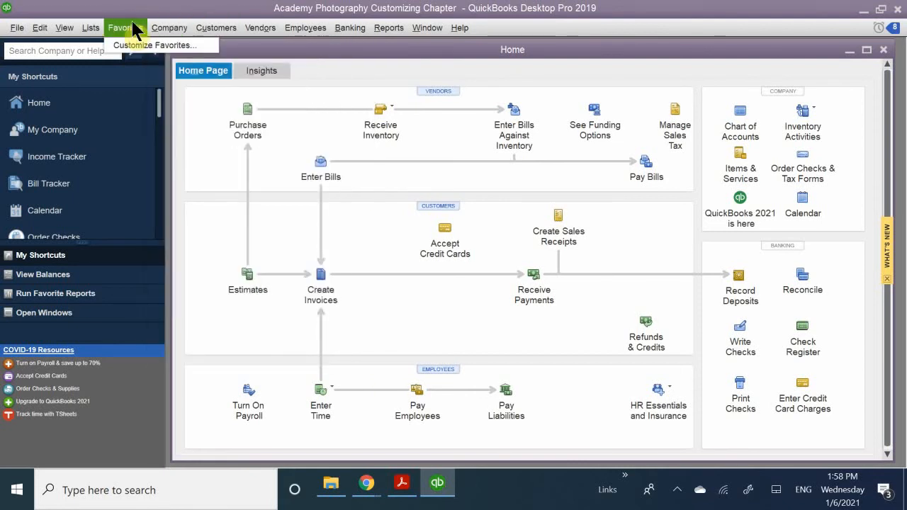
Hide the Favorites menu from the menu bar and show it again.
{"action": "left_click", "coordinate": [59, 30]}
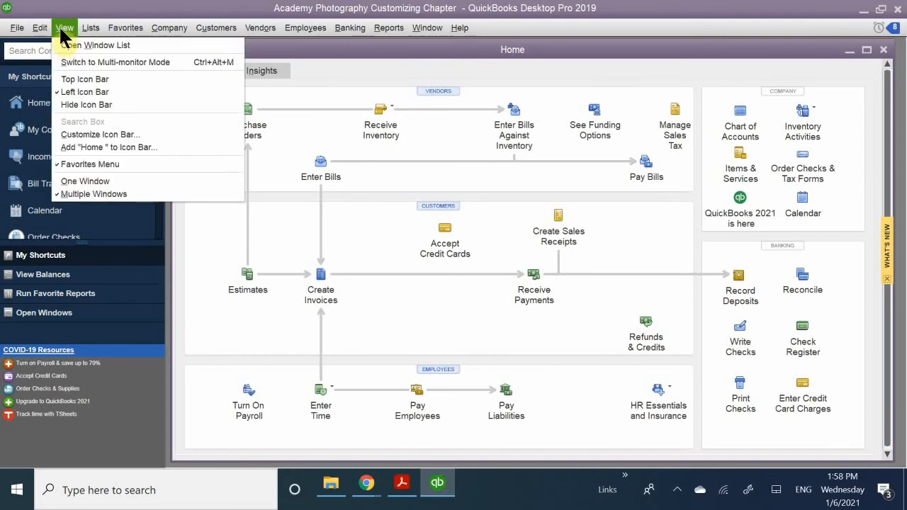
{"action": "left_click", "coordinate": [97, 164]}
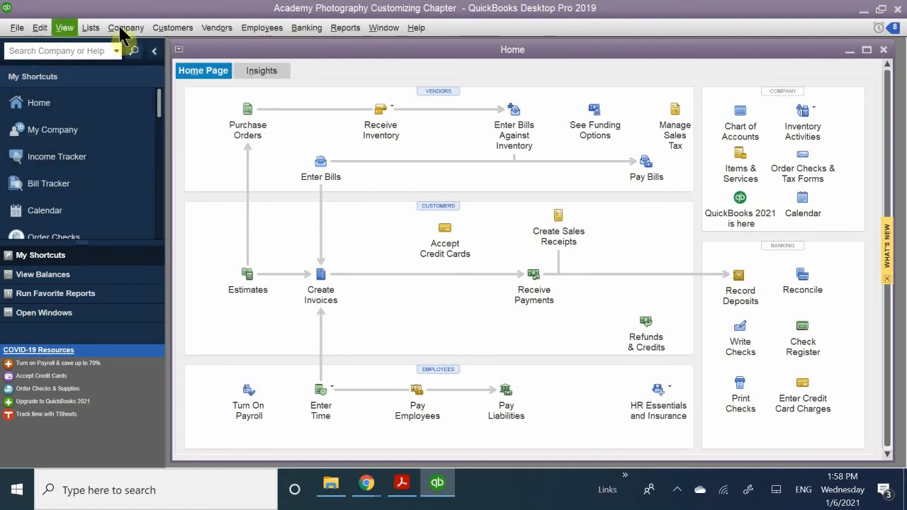
{"action": "left_click", "coordinate": [64, 28]}
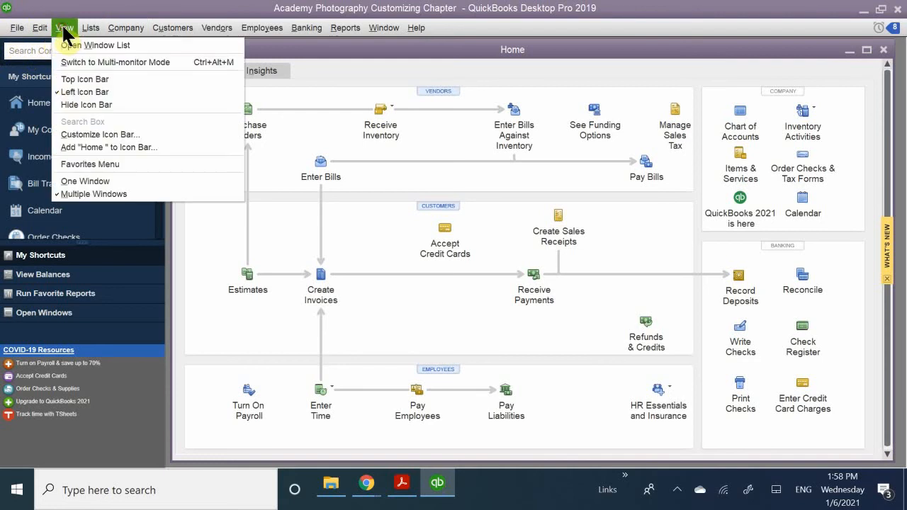
{"action": "left_click", "coordinate": [82, 163]}
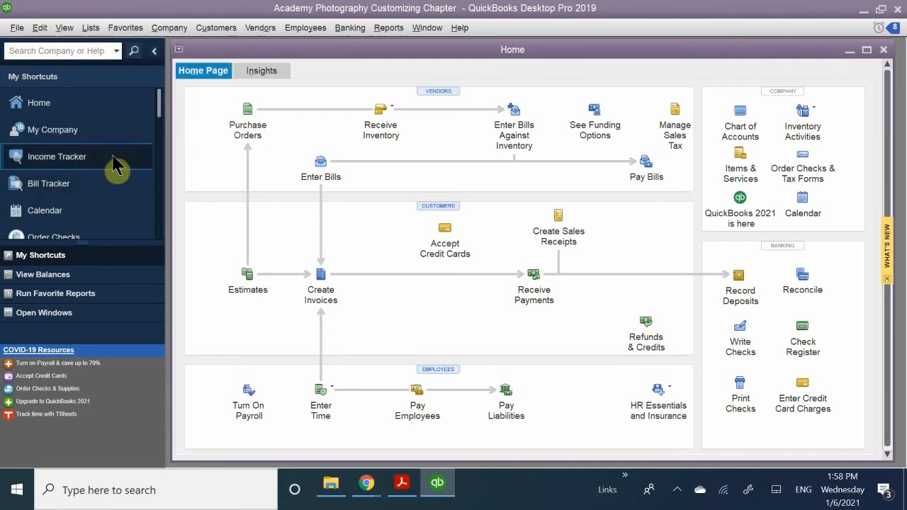
Open the Customize Your Menus window for the Favorites menu.
{"action": "left_click", "coordinate": [131, 28]}
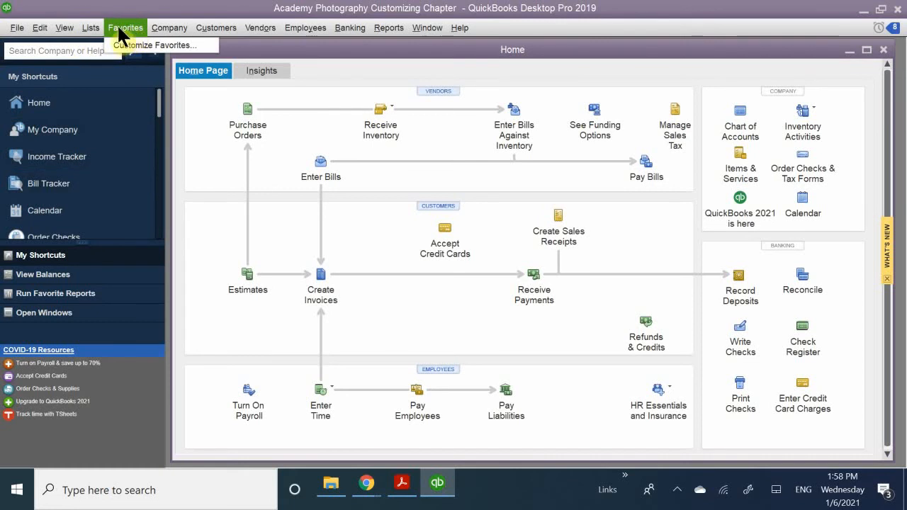
{"action": "left_click", "coordinate": [122, 23]}
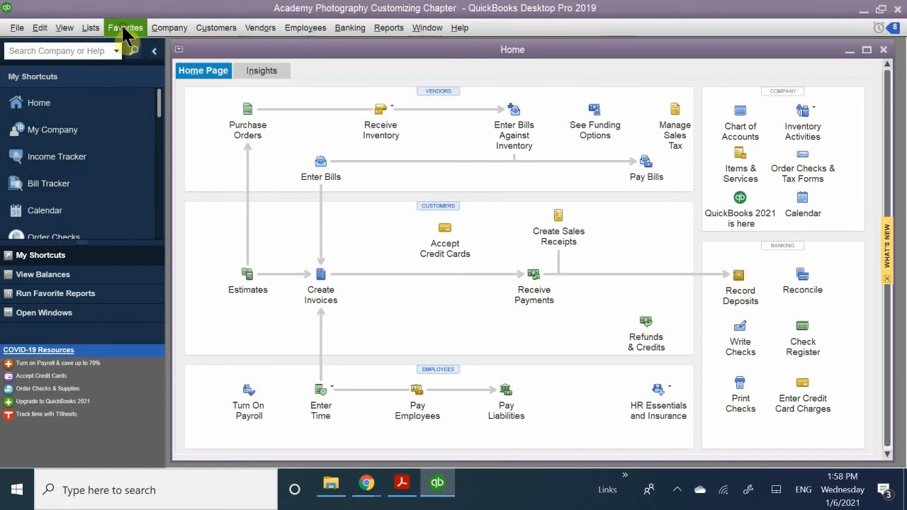
{"action": "left_click", "coordinate": [116, 23]}
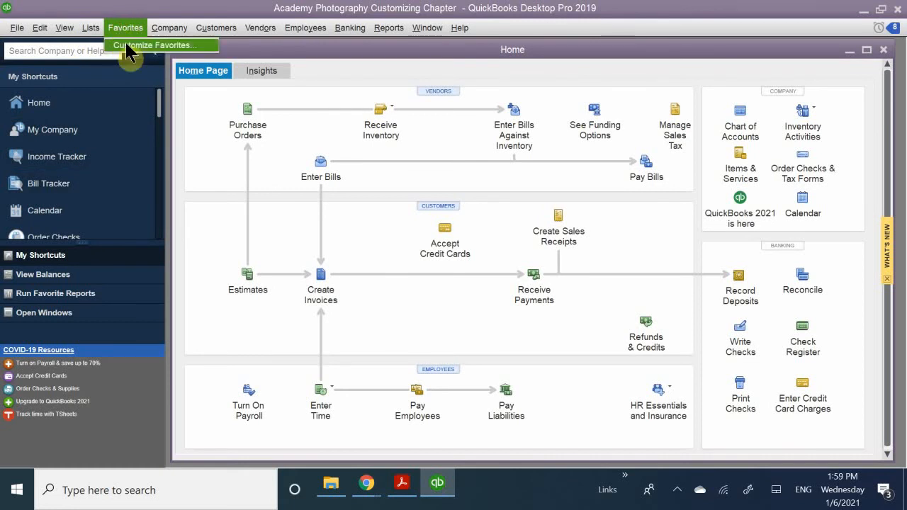
{"action": "left_click", "coordinate": [66, 29]}
{"action": "left_click", "coordinate": [122, 45]}
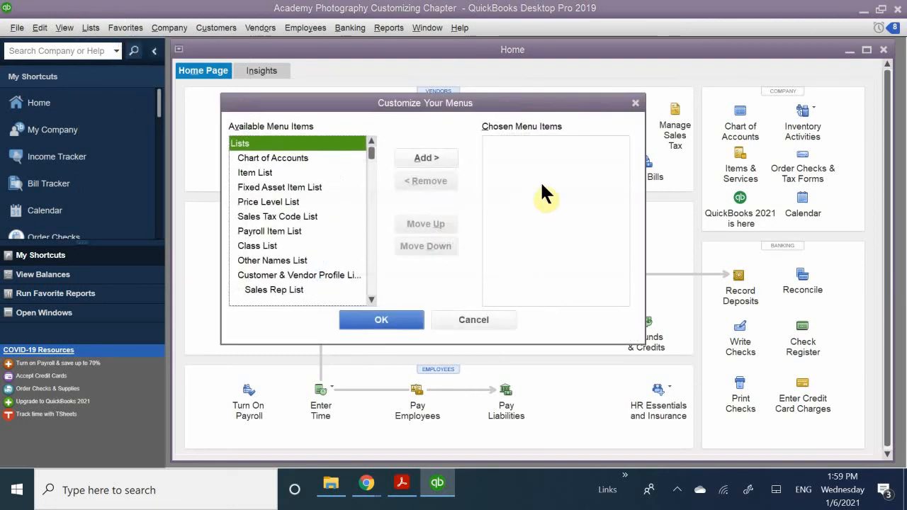
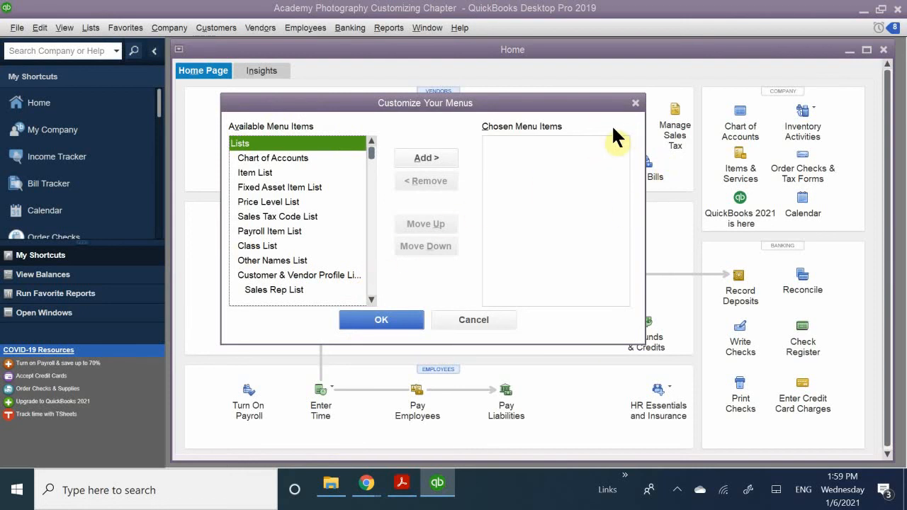
Close the Customize Your Menus window and look through the commands under Customers, View, Favorites, Company and Vendors.
{"action": "left_click", "coordinate": [635, 103]}
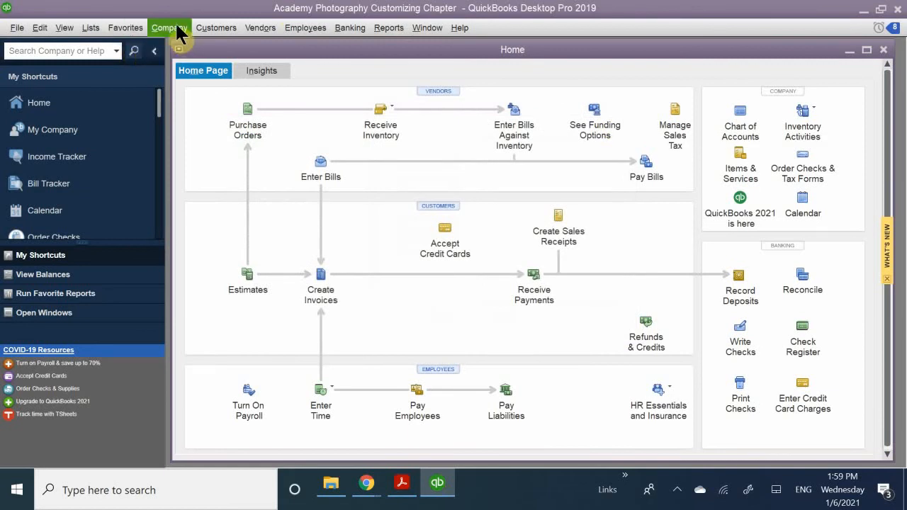
{"action": "left_click", "coordinate": [207, 32]}
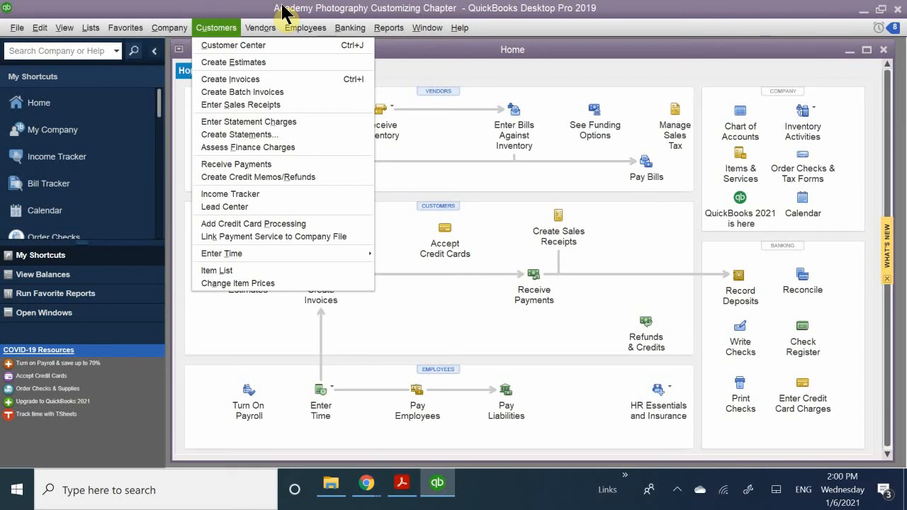
{"action": "left_click", "coordinate": [64, 28]}
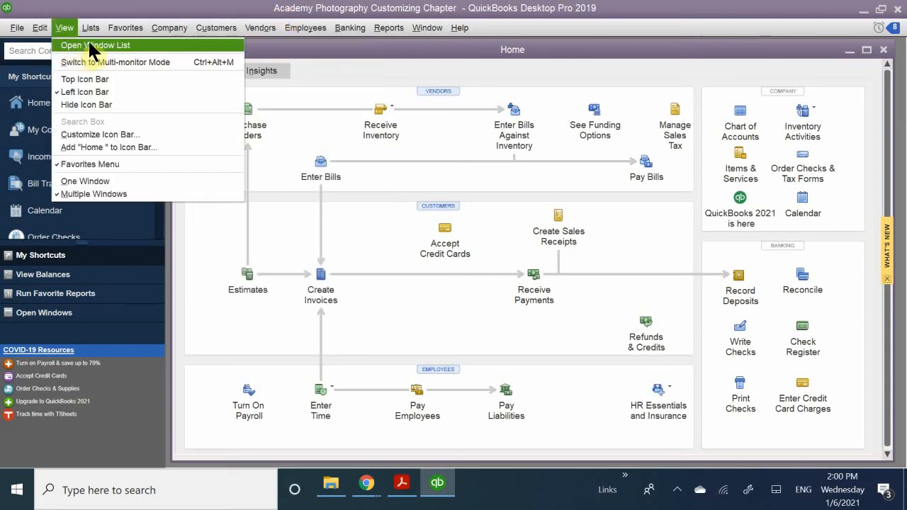
{"action": "mouse_move", "coordinate": [107, 32]}
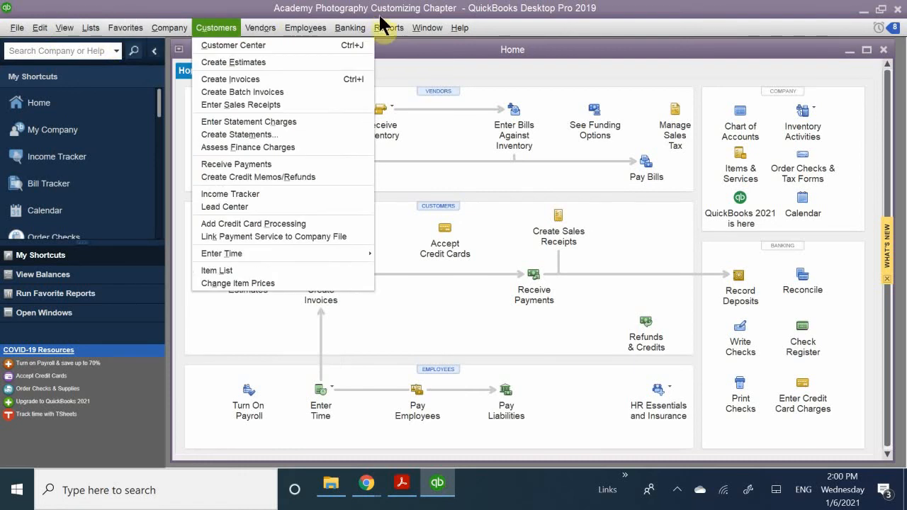
{"action": "mouse_move", "coordinate": [375, 32]}
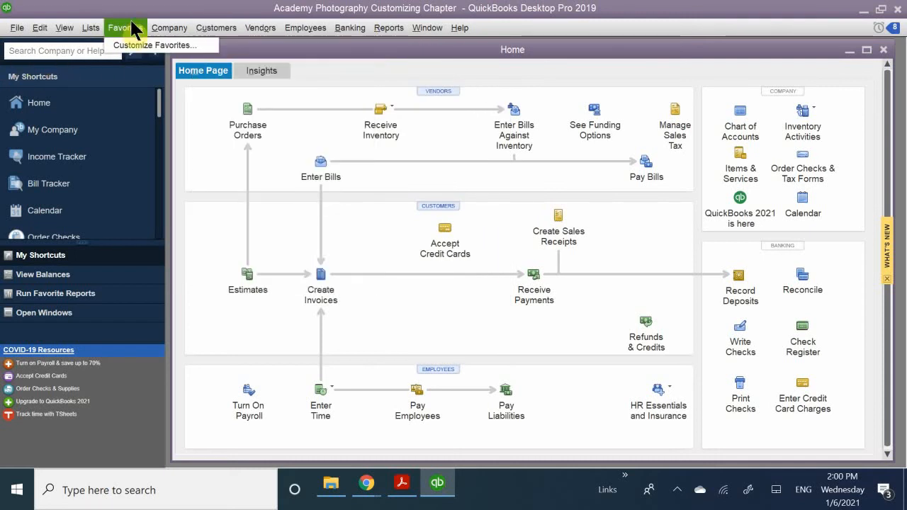
{"action": "mouse_move", "coordinate": [158, 27]}
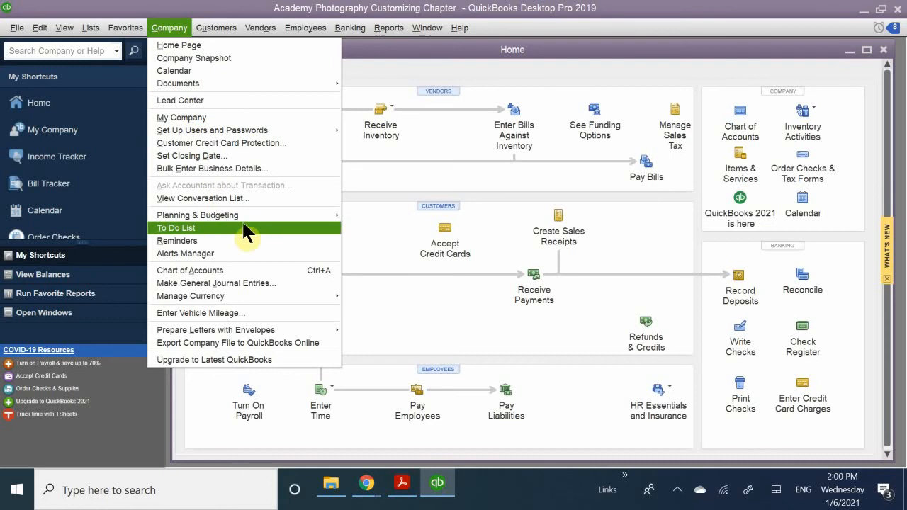
{"action": "mouse_move", "coordinate": [247, 209]}
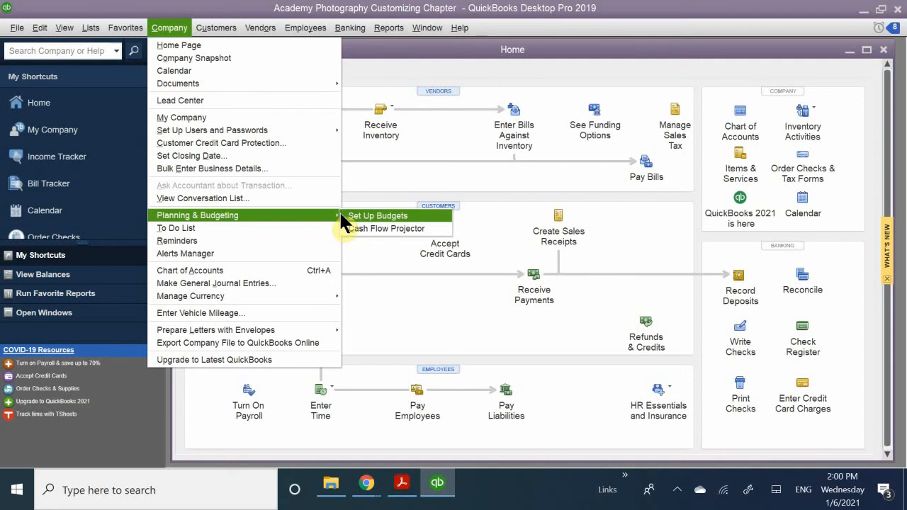
{"action": "left_click", "coordinate": [117, 29]}
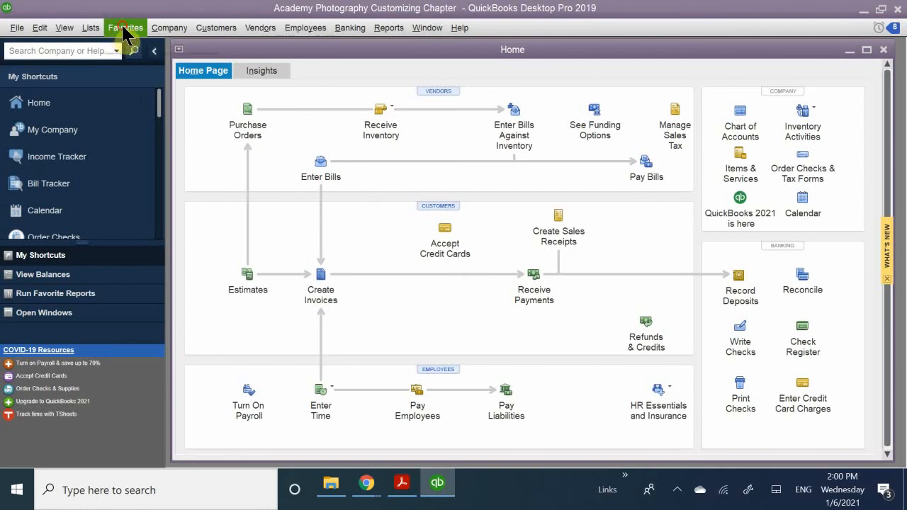
{"action": "left_click", "coordinate": [115, 27]}
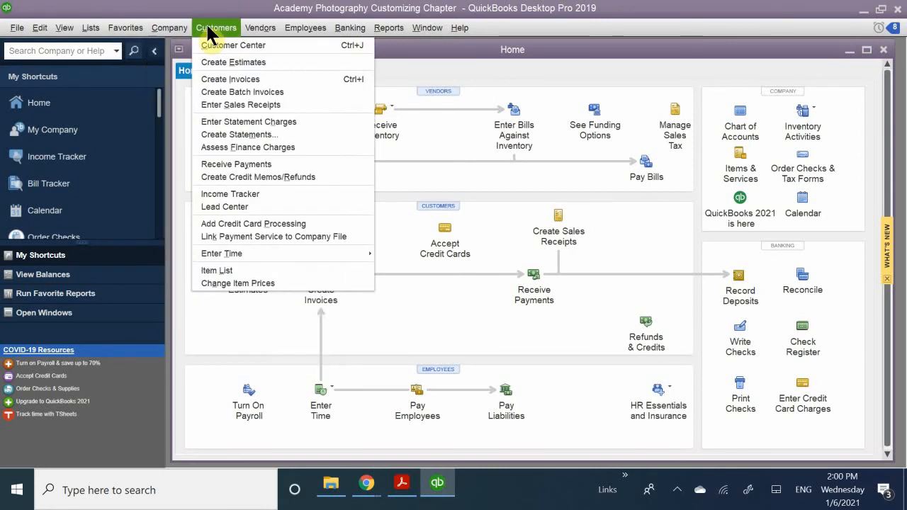
{"action": "mouse_move", "coordinate": [250, 25]}
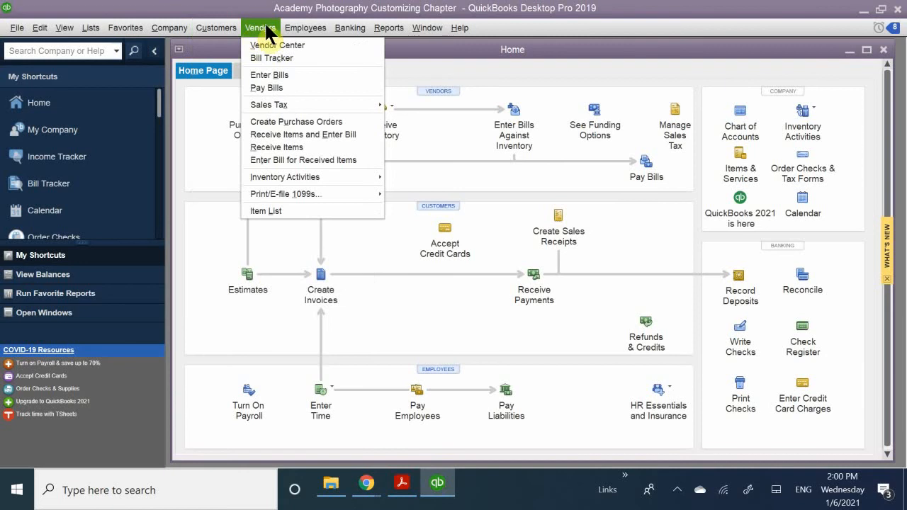
{"action": "mouse_move", "coordinate": [224, 29]}
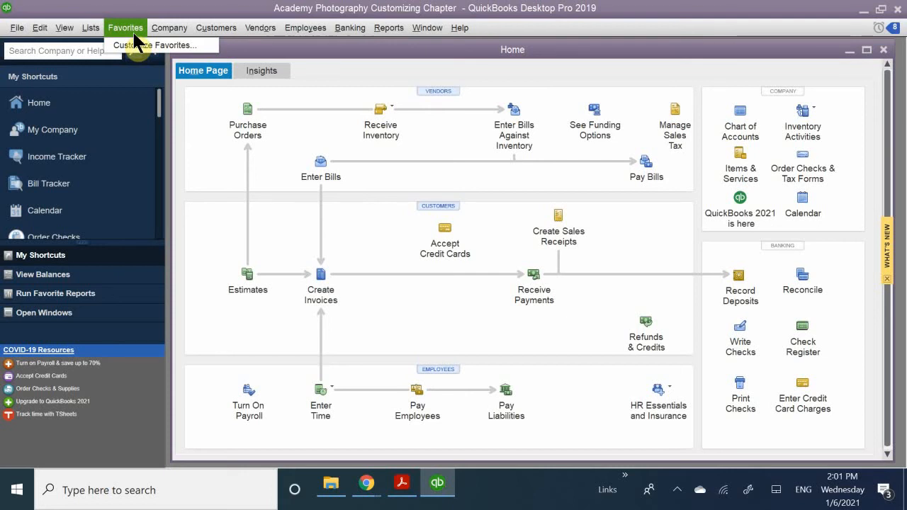
Reopen the Customize Your Menus window for the Favorites menu and browse its available menu items.
{"action": "left_click", "coordinate": [126, 28]}
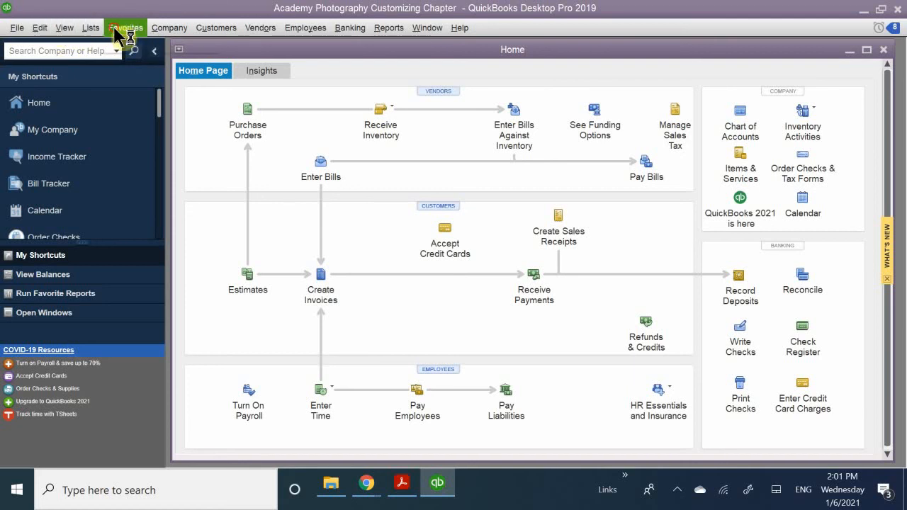
{"action": "left_click", "coordinate": [115, 29]}
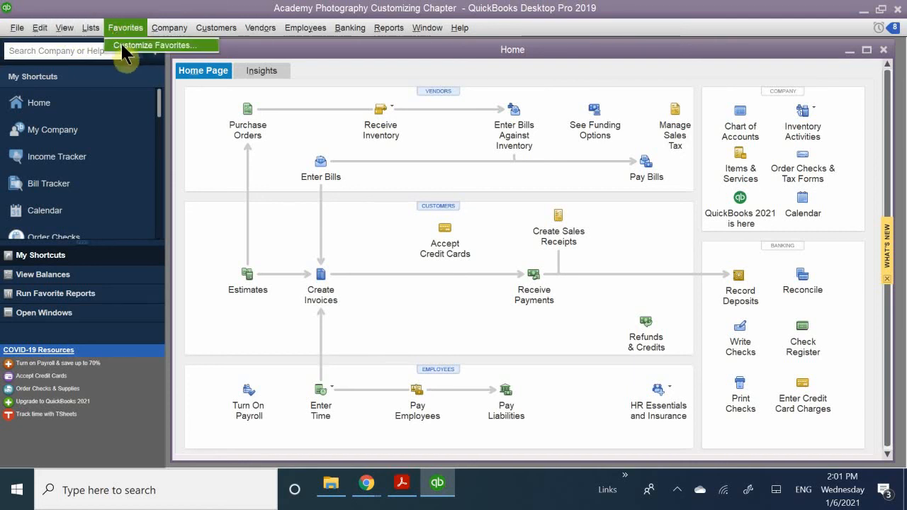
{"action": "left_click", "coordinate": [125, 46]}
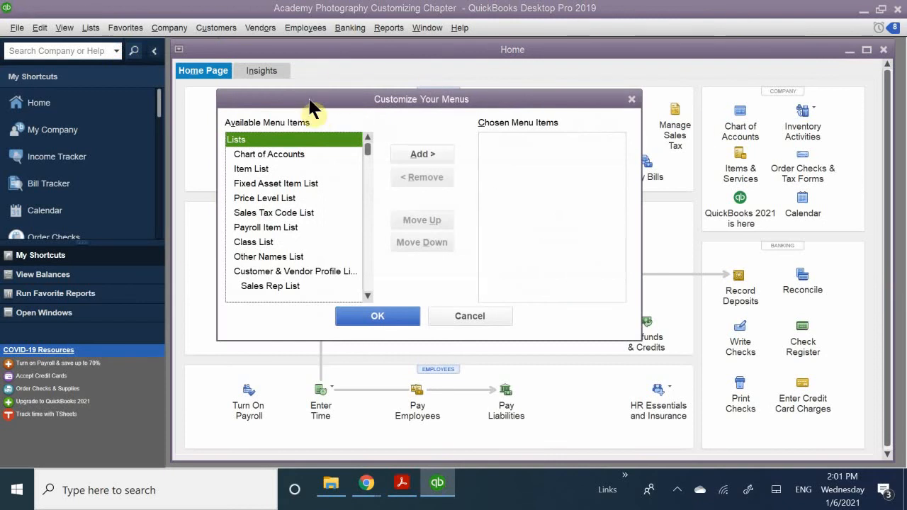
{"action": "left_click_drag", "start_coordinate": [329, 100], "coordinate": [327, 135]}
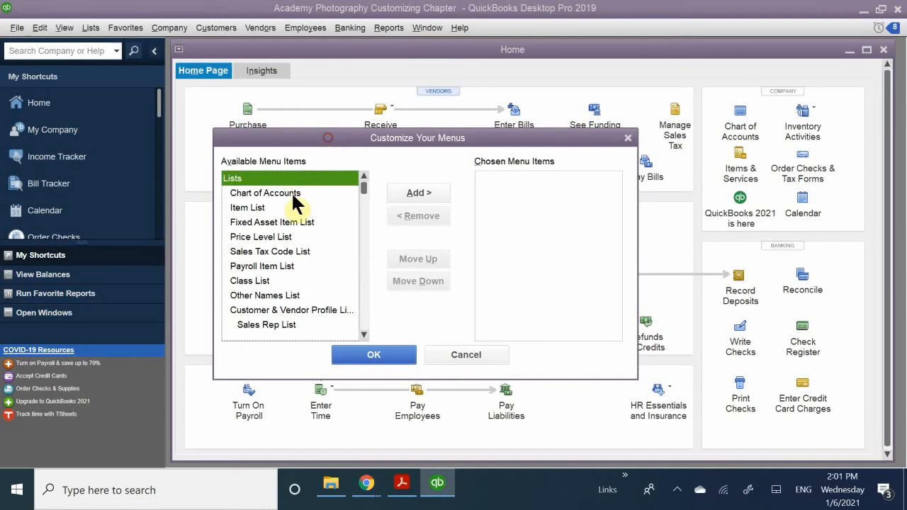
{"action": "scroll", "coordinate": [303, 213], "scroll_direction": "down", "scroll_amount": 10}
{"action": "scroll", "coordinate": [313, 228], "scroll_direction": "down", "scroll_amount": 15}
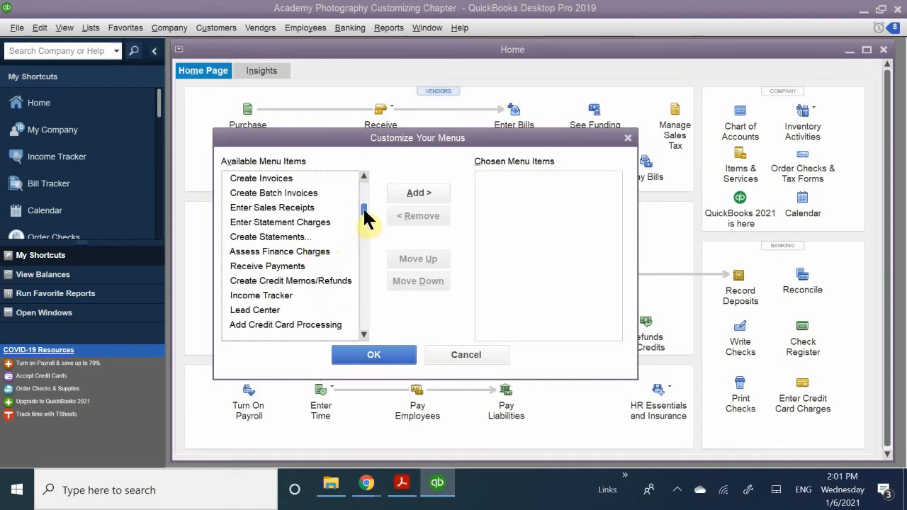
{"action": "left_click_drag", "start_coordinate": [363, 207], "coordinate": [368, 177]}
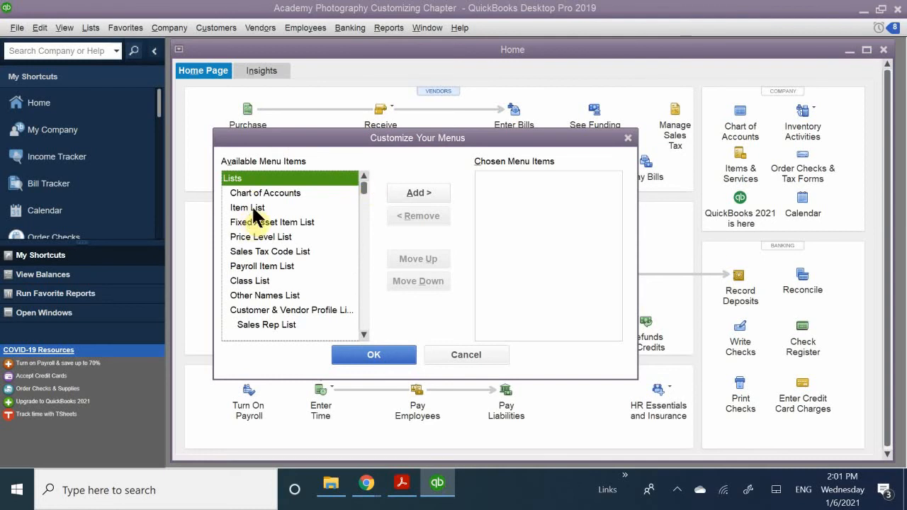
Add Home Page from the Company group to the chosen menu items for Favorites.
{"action": "scroll", "coordinate": [261, 224], "scroll_direction": "down", "scroll_amount": 1}
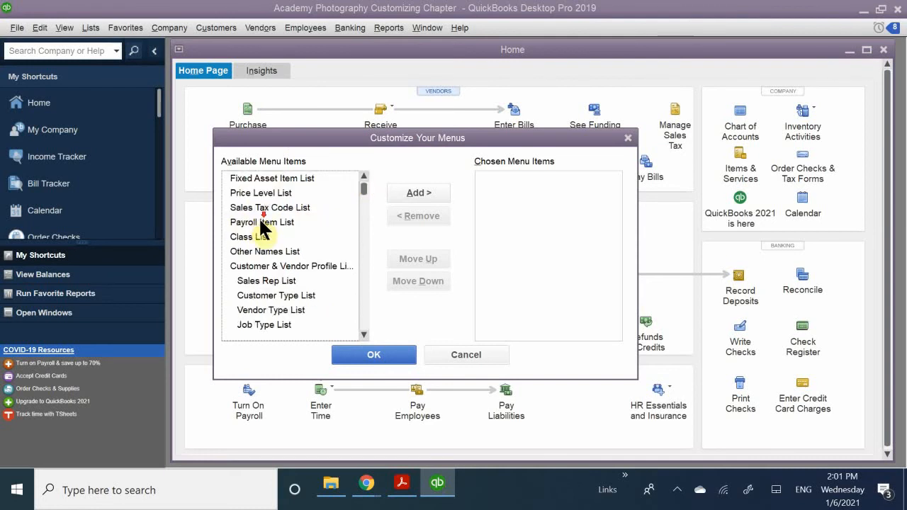
{"action": "scroll", "coordinate": [260, 224], "scroll_direction": "down", "scroll_amount": 3}
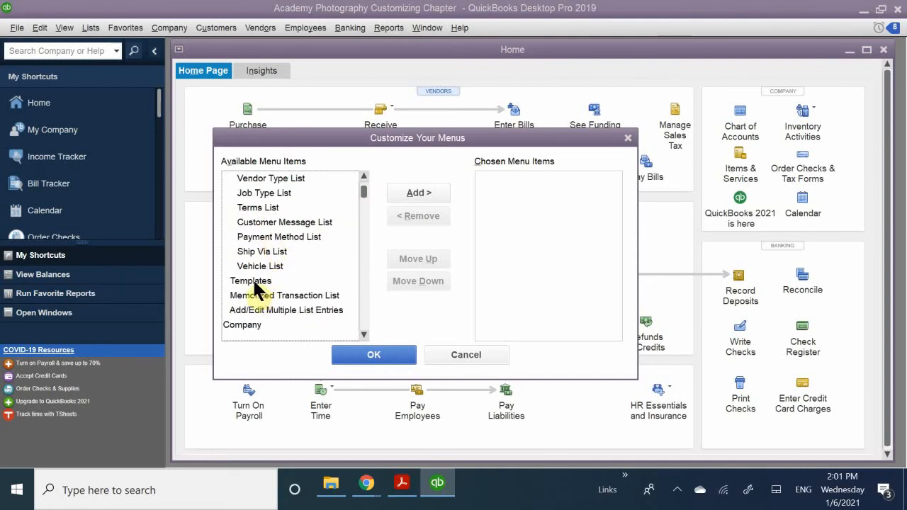
{"action": "scroll", "coordinate": [256, 290], "scroll_direction": "down", "scroll_amount": 1}
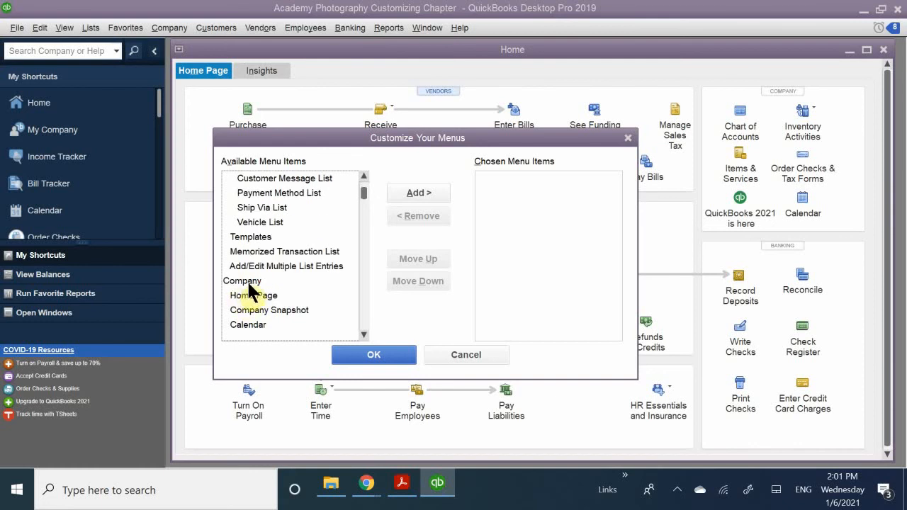
{"action": "scroll", "coordinate": [249, 291], "scroll_direction": "down", "scroll_amount": 1}
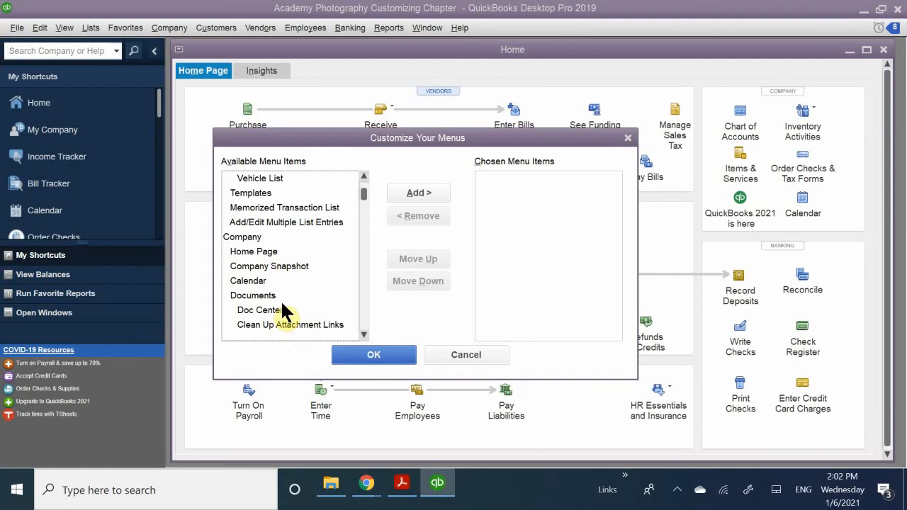
{"action": "left_click", "coordinate": [258, 252]}
{"action": "left_click", "coordinate": [420, 192]}
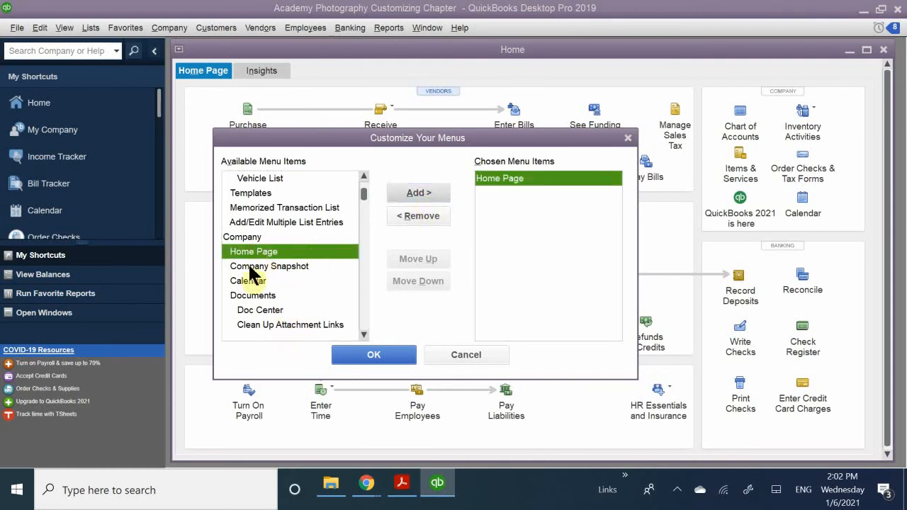
Add Chart of Accounts from the Lists group to the chosen menu items.
{"action": "scroll", "coordinate": [320, 273], "scroll_direction": "down", "scroll_amount": 1}
{"action": "scroll", "coordinate": [323, 280], "scroll_direction": "down", "scroll_amount": 1}
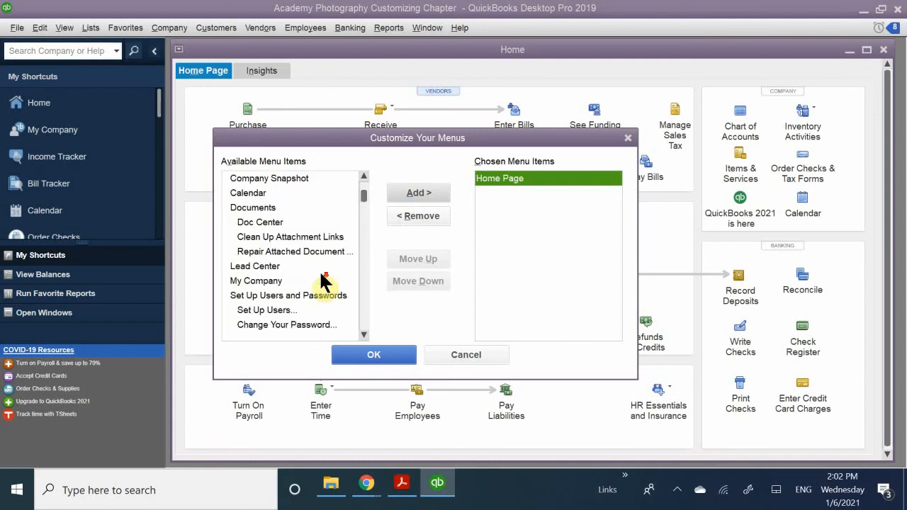
{"action": "scroll", "coordinate": [322, 279], "scroll_direction": "down", "scroll_amount": 1}
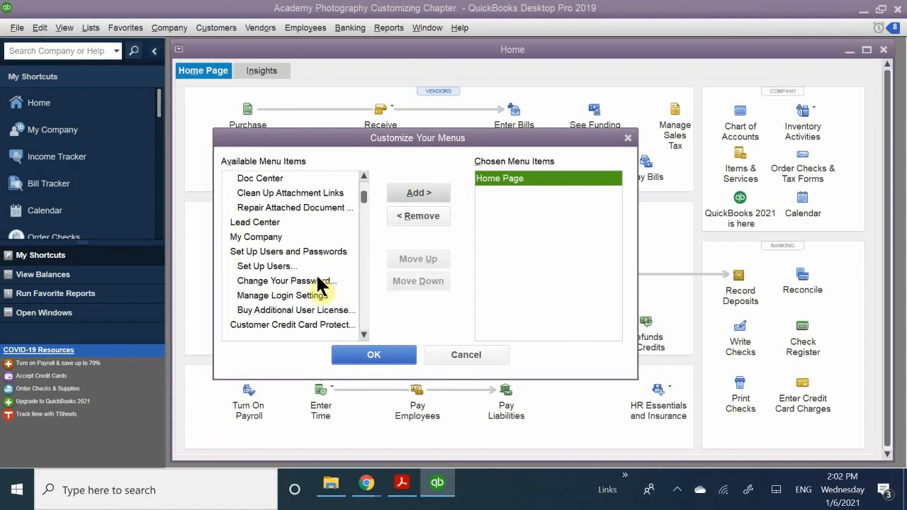
{"action": "scroll", "coordinate": [317, 278], "scroll_direction": "down", "scroll_amount": 4}
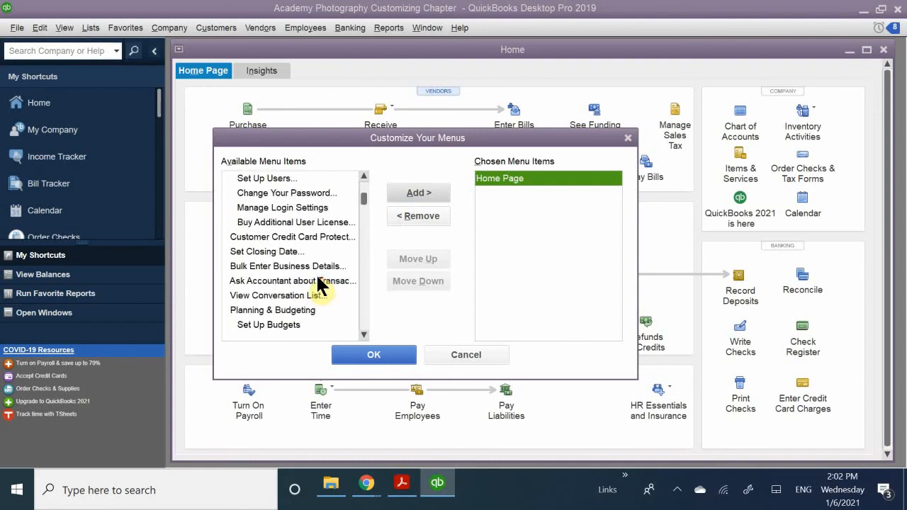
{"action": "scroll", "coordinate": [318, 280], "scroll_direction": "up", "scroll_amount": 10}
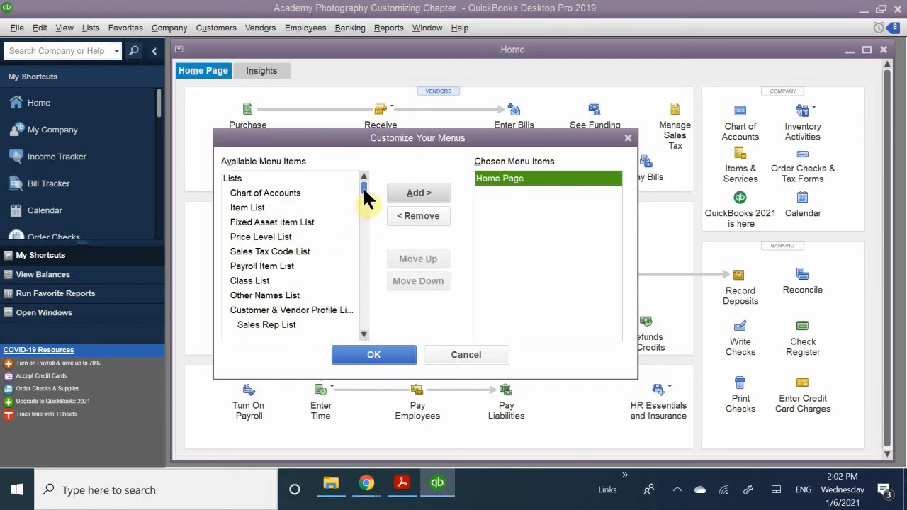
{"action": "left_click", "coordinate": [263, 192]}
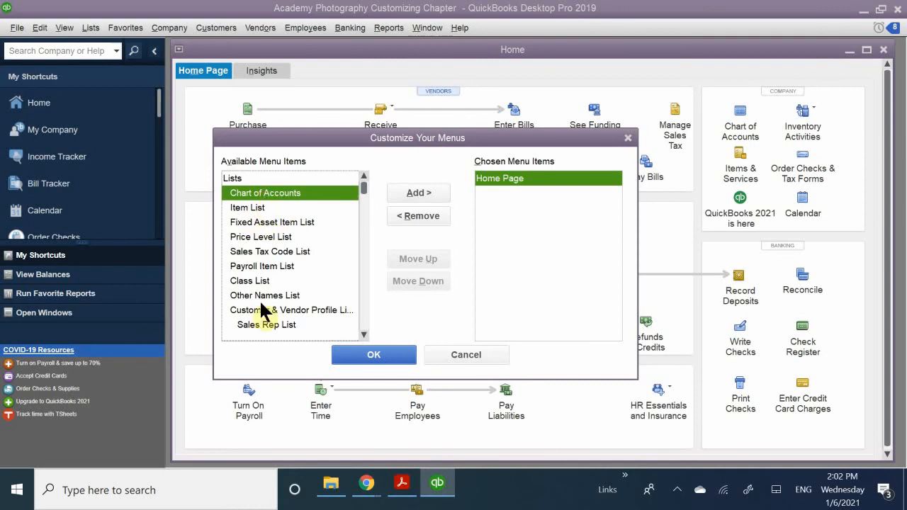
{"action": "left_click", "coordinate": [418, 192]}
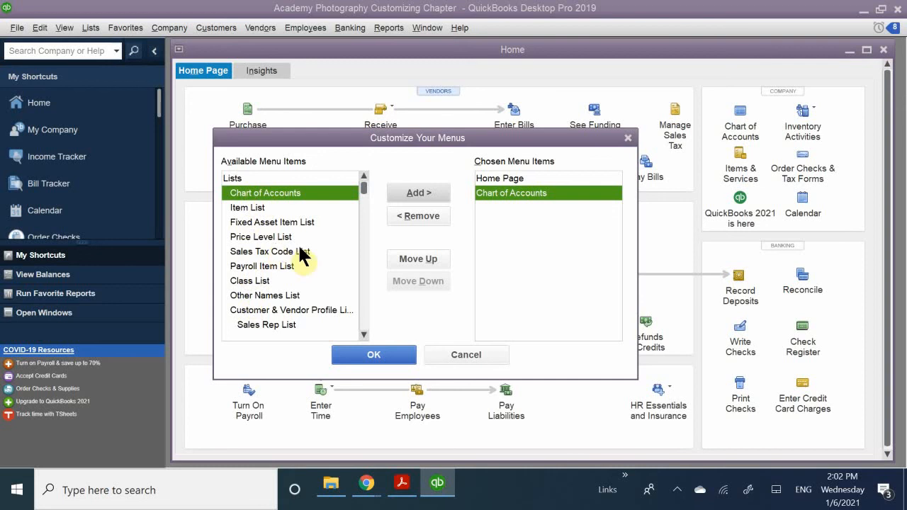
Add Calendar from the Company group to the chosen menu items.
{"action": "scroll", "coordinate": [307, 241], "scroll_direction": "down", "scroll_amount": 1}
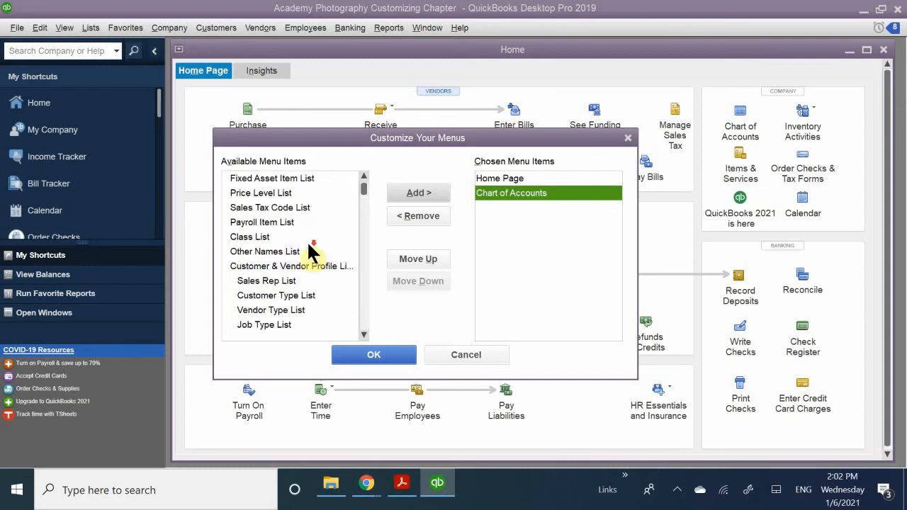
{"action": "scroll", "coordinate": [308, 246], "scroll_direction": "down", "scroll_amount": 3}
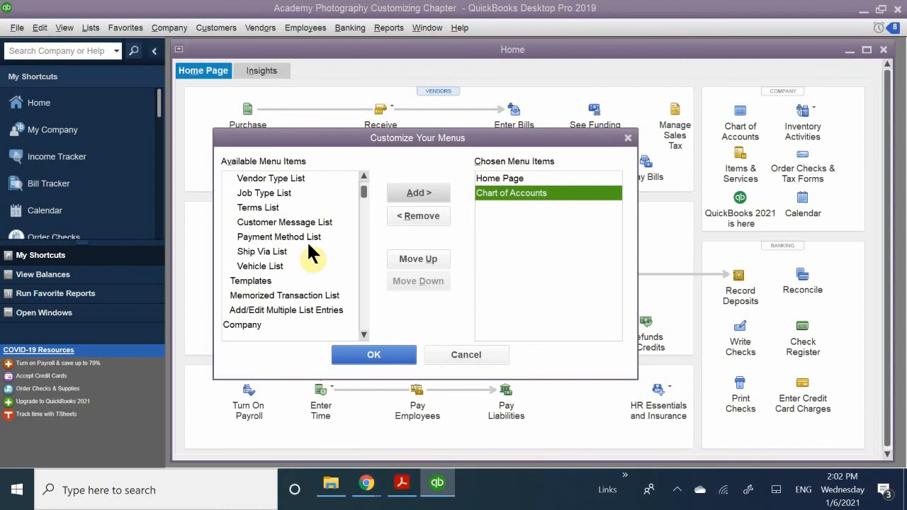
{"action": "scroll", "coordinate": [308, 243], "scroll_direction": "down", "scroll_amount": 1}
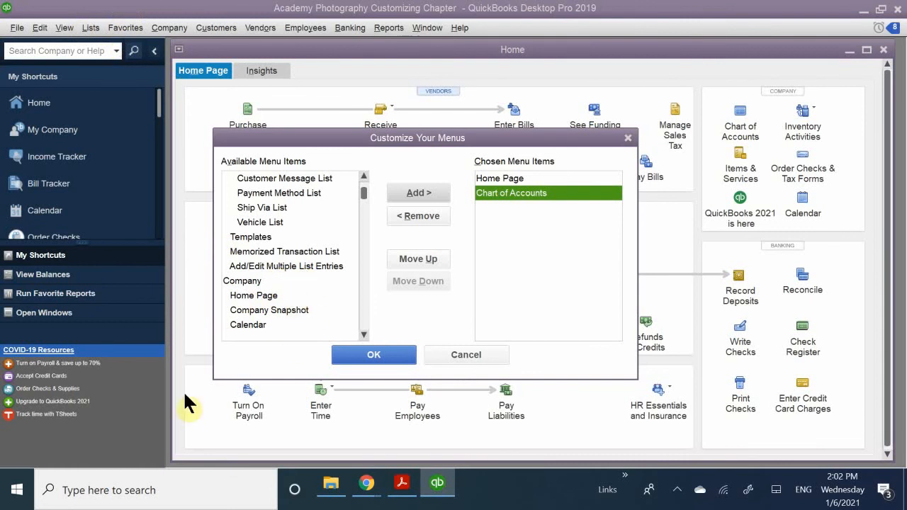
{"action": "left_click", "coordinate": [248, 323]}
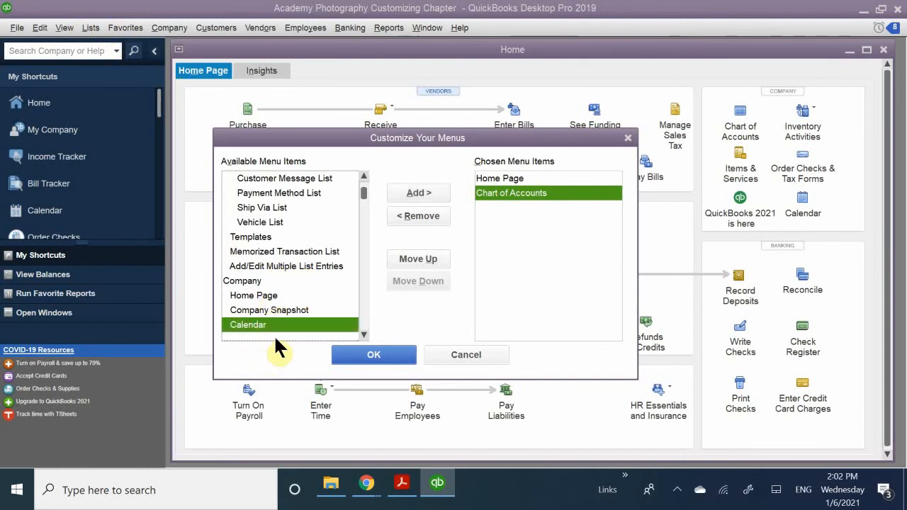
{"action": "left_click", "coordinate": [419, 193]}
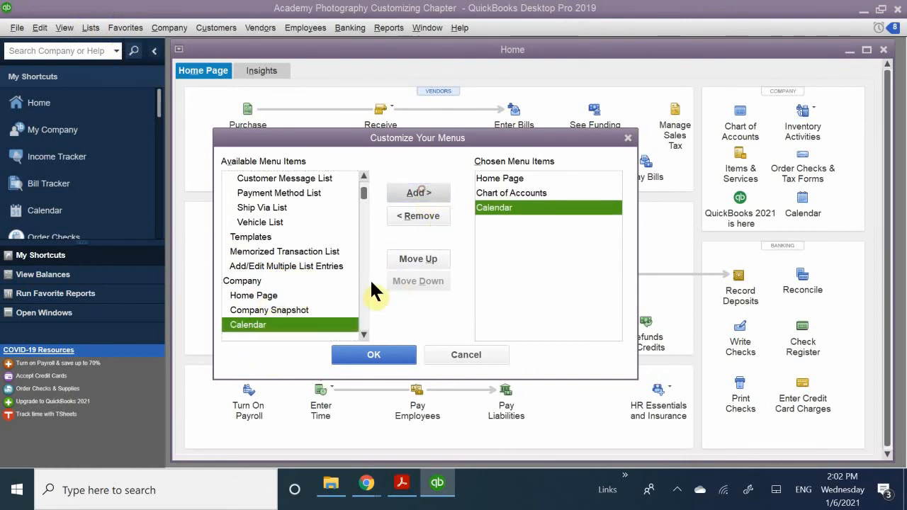
Add Ask Accountant about Transaction from the Company group to the chosen menu items.
{"action": "scroll", "coordinate": [296, 269], "scroll_direction": "down", "scroll_amount": 1}
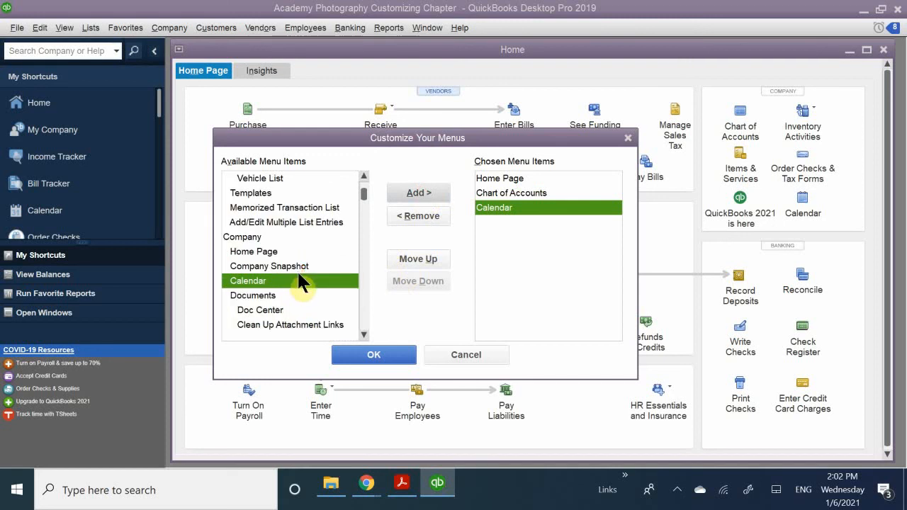
{"action": "scroll", "coordinate": [299, 273], "scroll_direction": "down", "scroll_amount": 3}
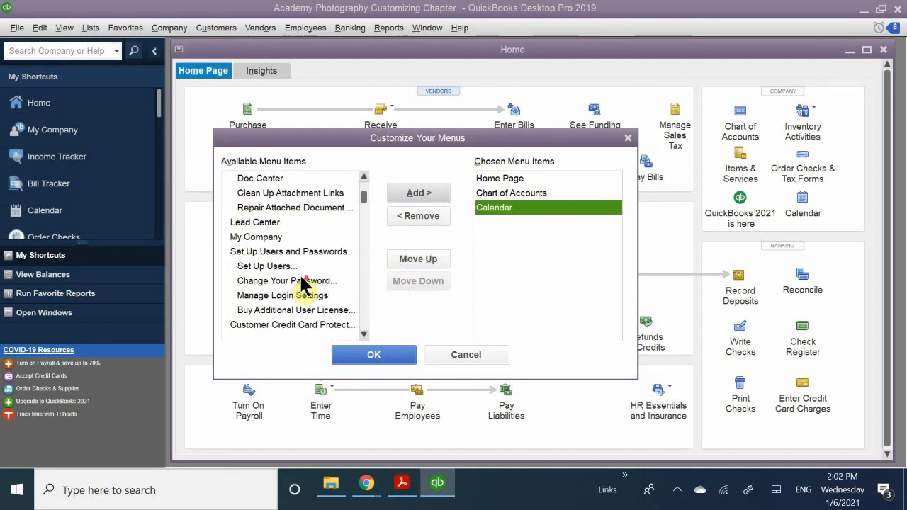
{"action": "scroll", "coordinate": [301, 278], "scroll_direction": "down", "scroll_amount": 5}
{"action": "scroll", "coordinate": [300, 279], "scroll_direction": "up", "scroll_amount": 2}
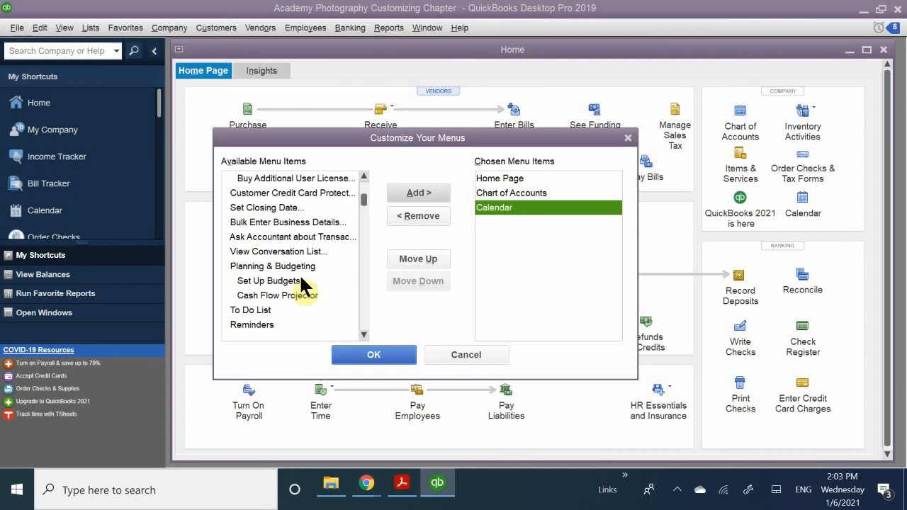
{"action": "left_click", "coordinate": [273, 238]}
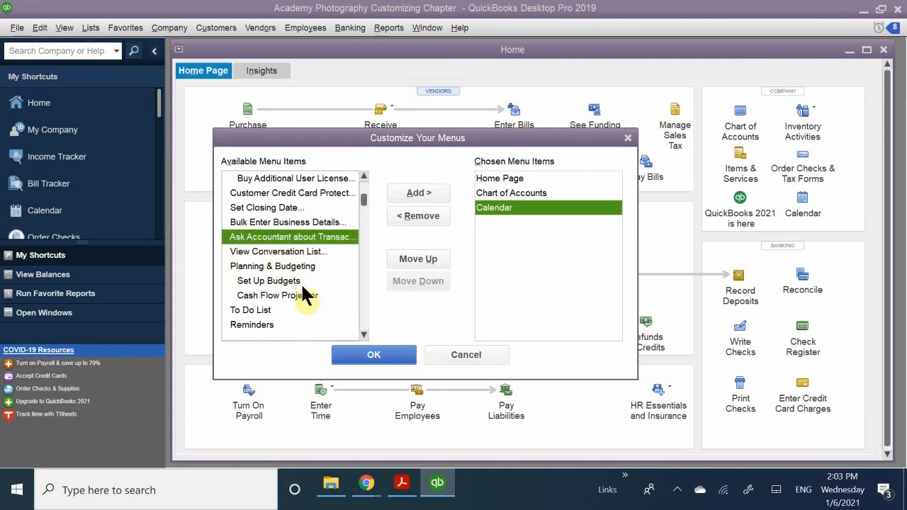
{"action": "left_click", "coordinate": [417, 194]}
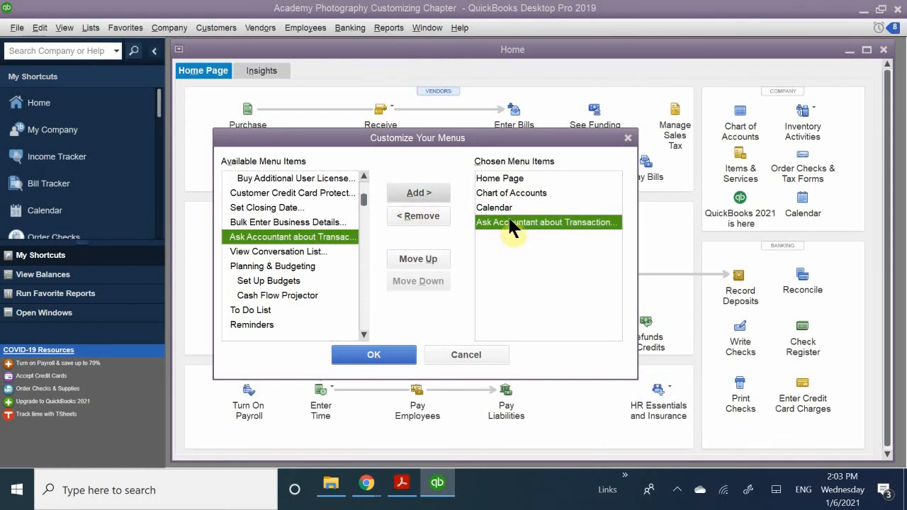
Move Ask Accountant about Transaction to the first place in the chosen menu items.
{"action": "left_click", "coordinate": [498, 217]}
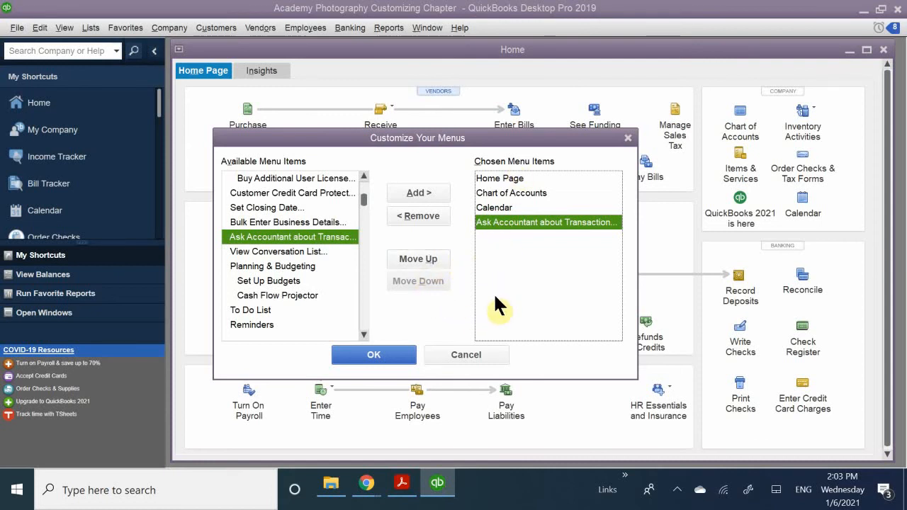
{"action": "left_click", "coordinate": [416, 258]}
{"action": "left_click", "coordinate": [415, 258]}
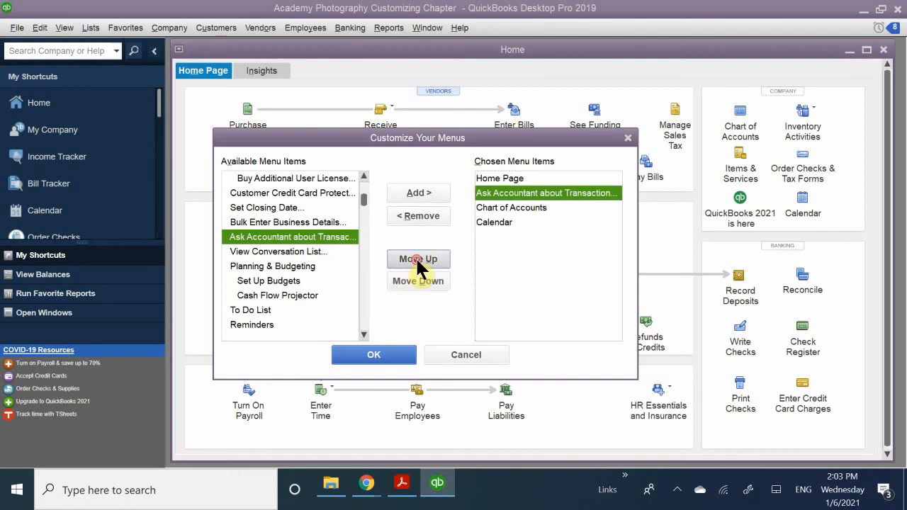
{"action": "left_click", "coordinate": [416, 260]}
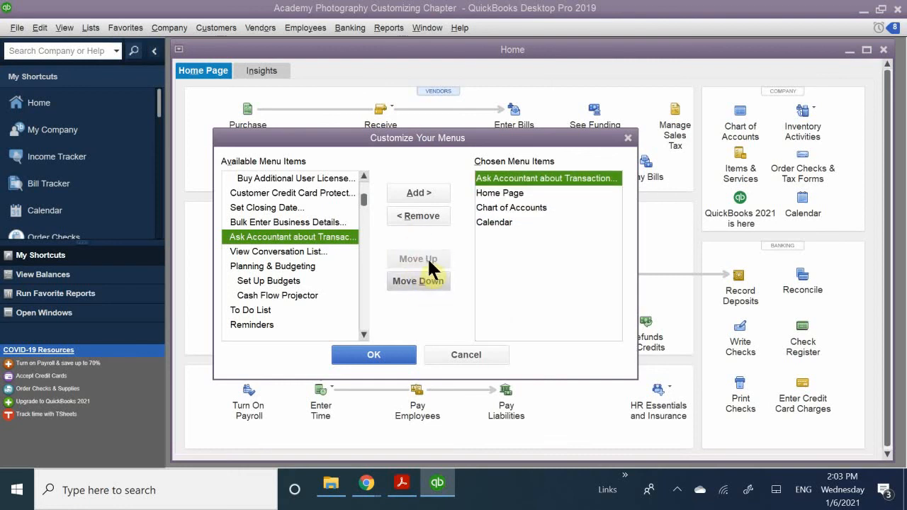
Move Calendar up to second place among the chosen menu items, above Home Page, and save the Favorites customization.
{"action": "left_click", "coordinate": [498, 193]}
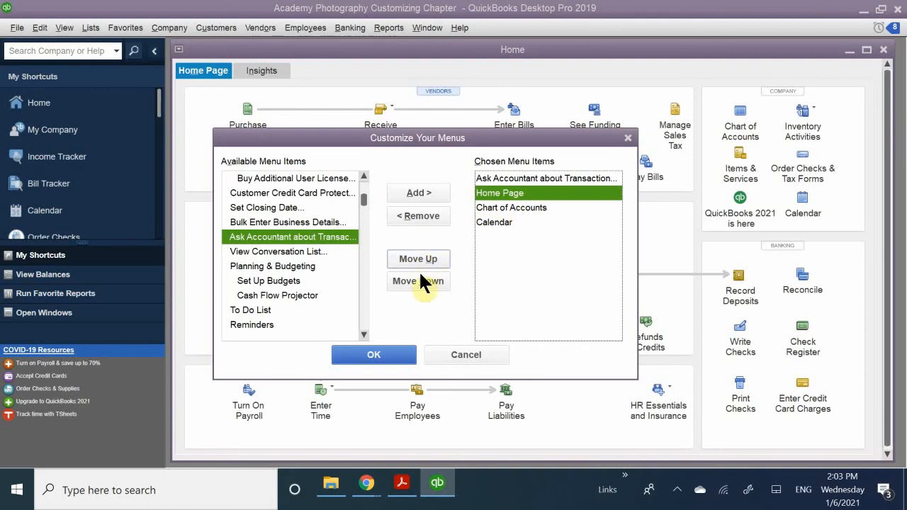
{"action": "left_click", "coordinate": [500, 224]}
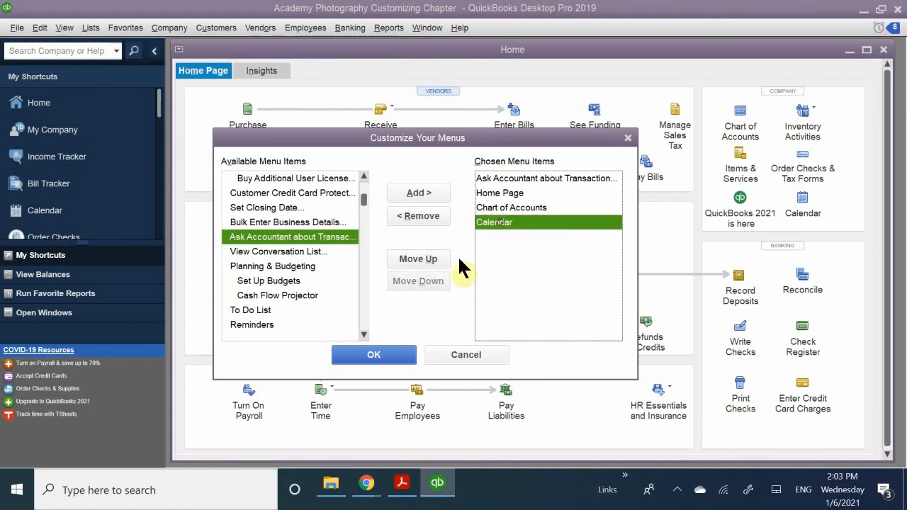
{"action": "left_click", "coordinate": [419, 259]}
{"action": "left_click", "coordinate": [418, 259]}
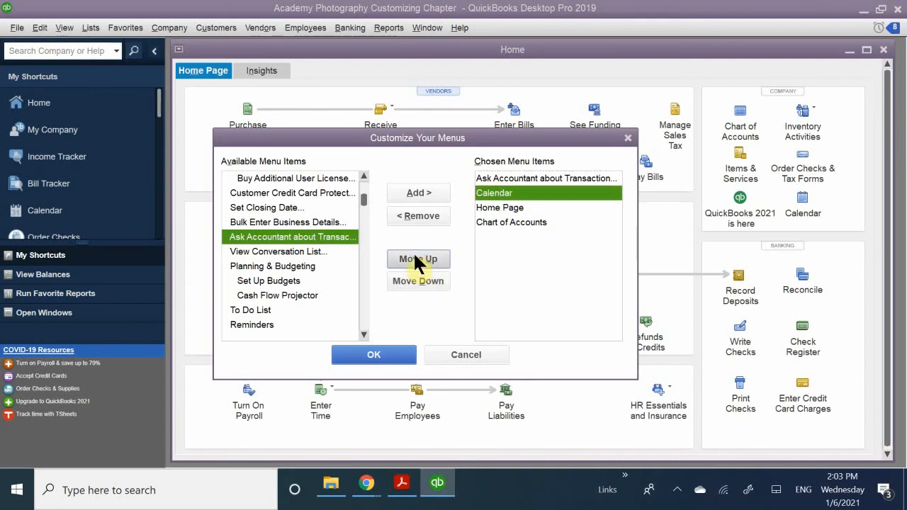
{"action": "left_click", "coordinate": [505, 221]}
{"action": "left_click", "coordinate": [526, 261]}
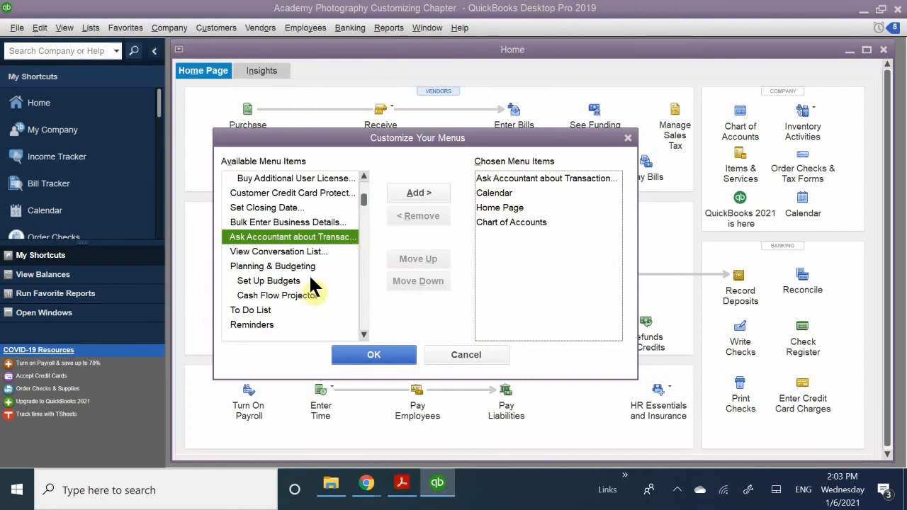
{"action": "left_click", "coordinate": [379, 354]}
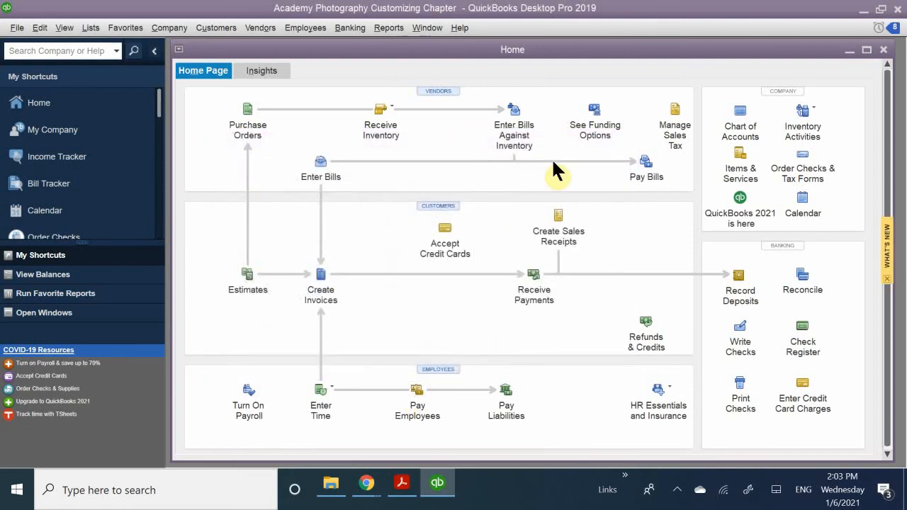
Review the customized Favorites menu and compare it with the commands in the Lists, Company and Customers menus.
{"action": "left_click", "coordinate": [122, 29]}
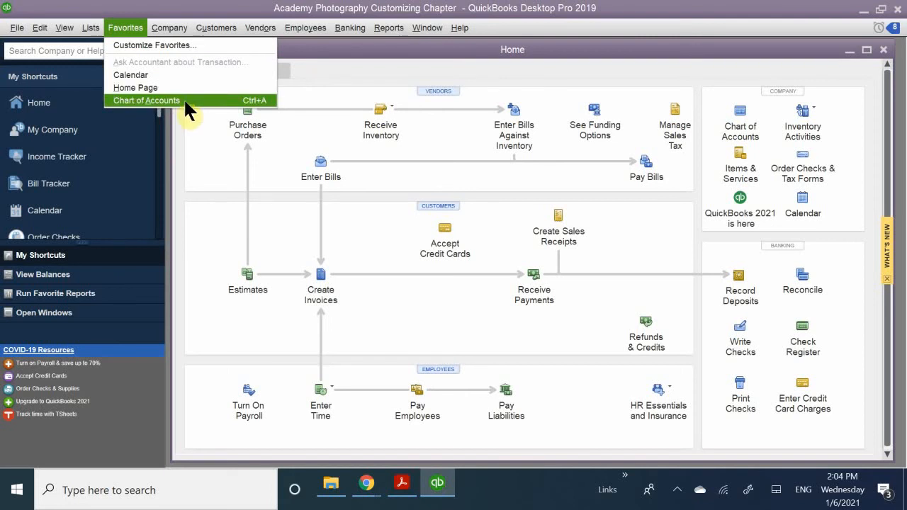
{"action": "left_click", "coordinate": [125, 33]}
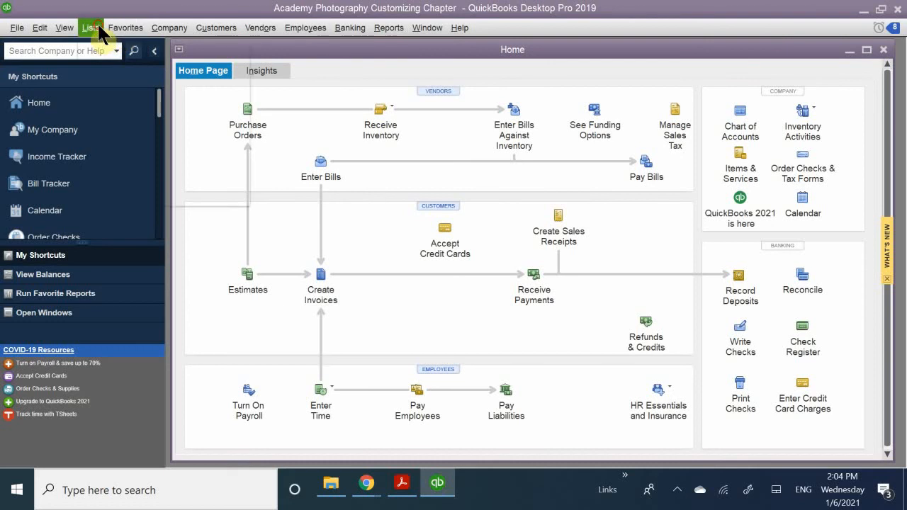
{"action": "left_click", "coordinate": [91, 28]}
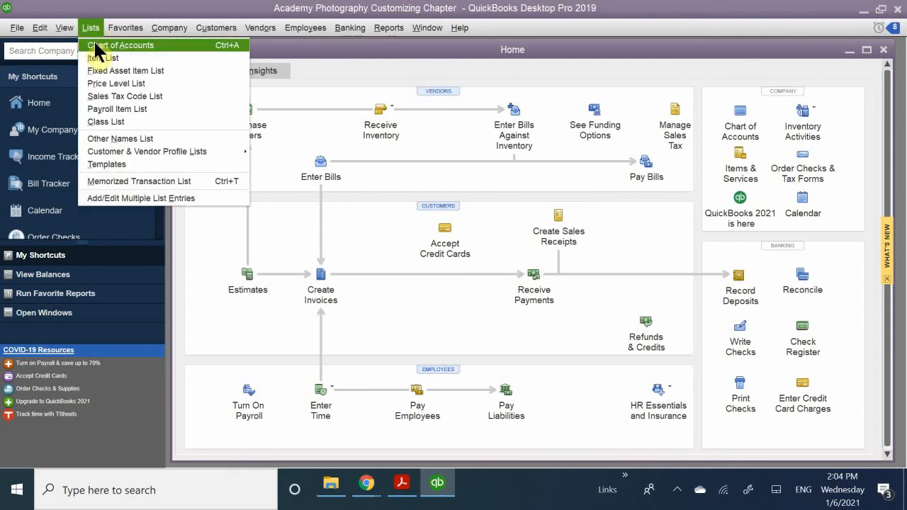
{"action": "mouse_move", "coordinate": [111, 33]}
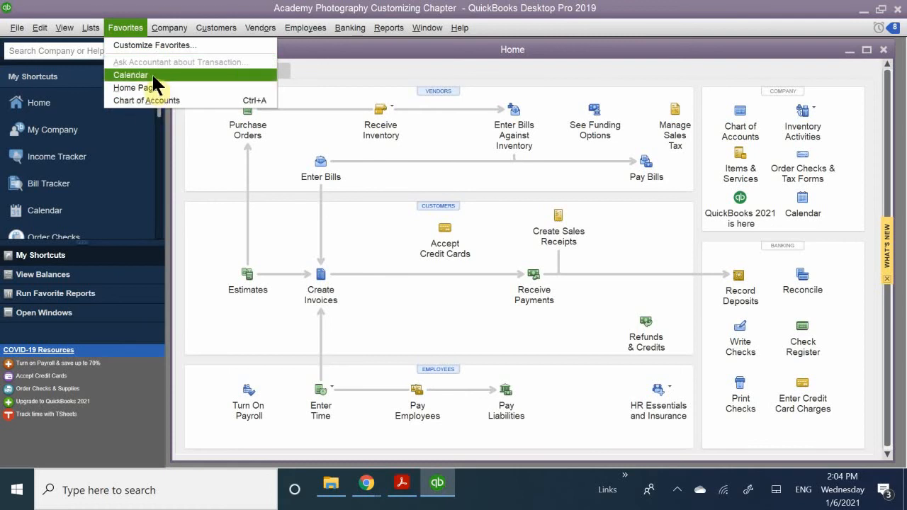
{"action": "mouse_move", "coordinate": [182, 34]}
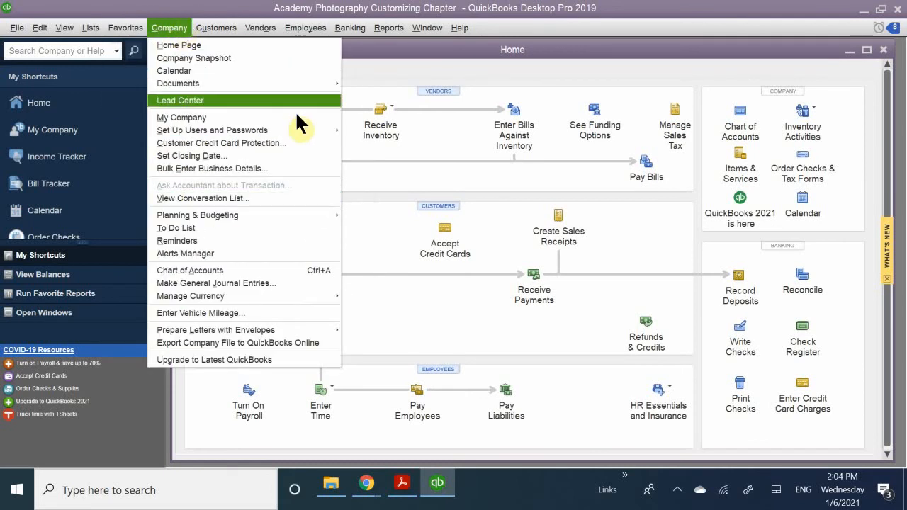
{"action": "mouse_move", "coordinate": [312, 28]}
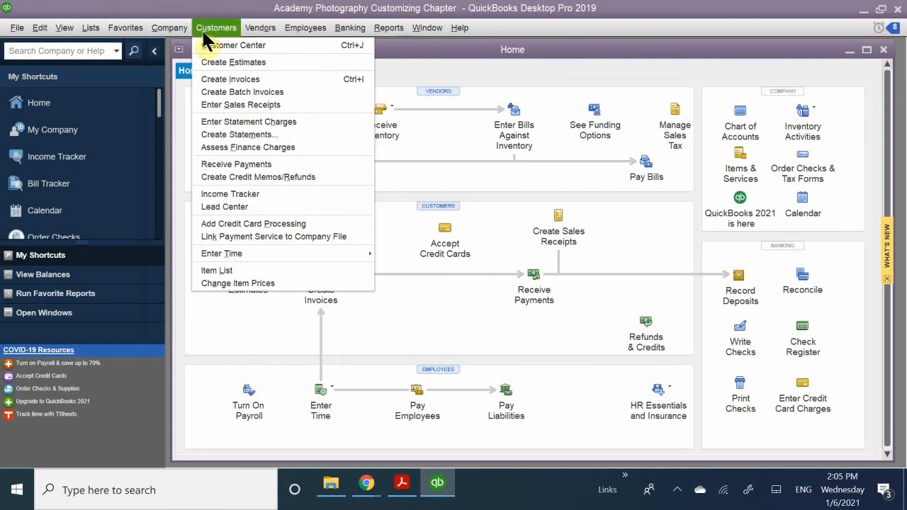
{"action": "left_click", "coordinate": [238, 10]}
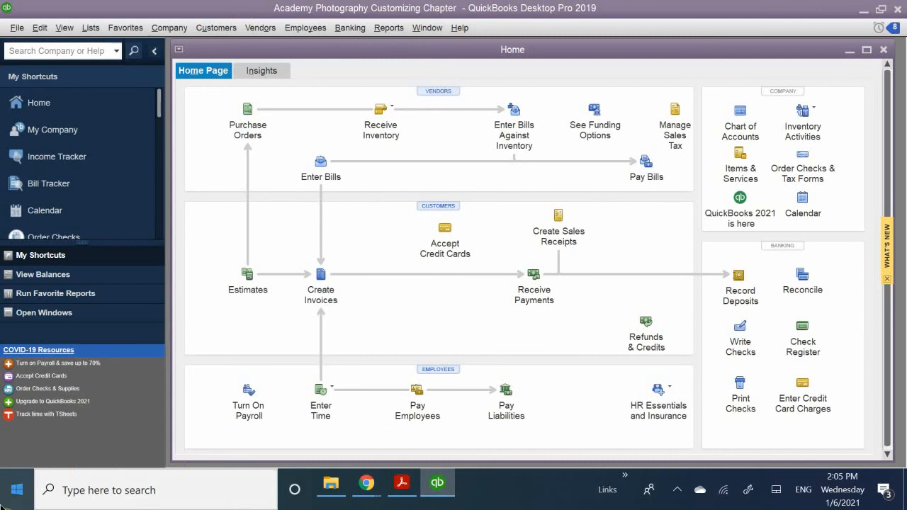
Switch to QB CH 7.pdf in Adobe Acrobat Reader and read on through the Favorites steps to the QuickBooks Icon Bar section.
{"action": "left_click", "coordinate": [400, 489]}
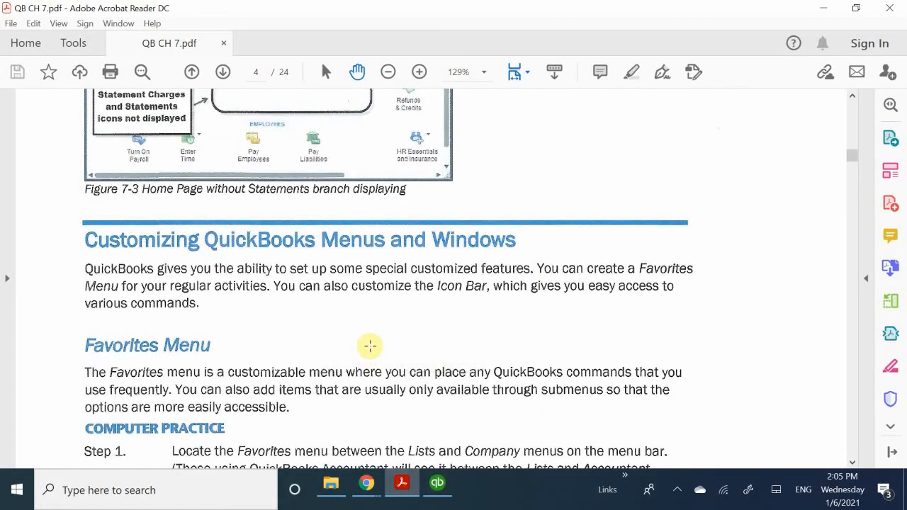
{"action": "scroll", "coordinate": [370, 346], "scroll_direction": "down", "scroll_amount": 10}
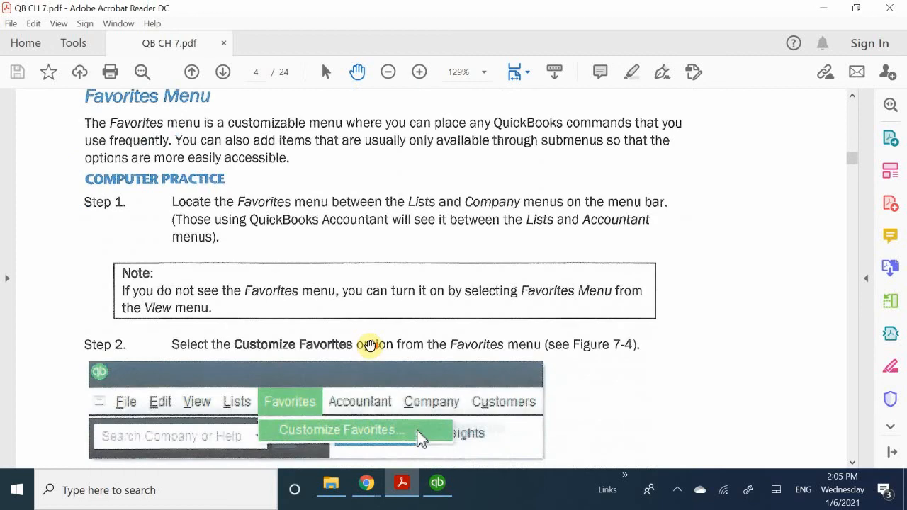
{"action": "scroll", "coordinate": [370, 346], "scroll_direction": "down", "scroll_amount": 20}
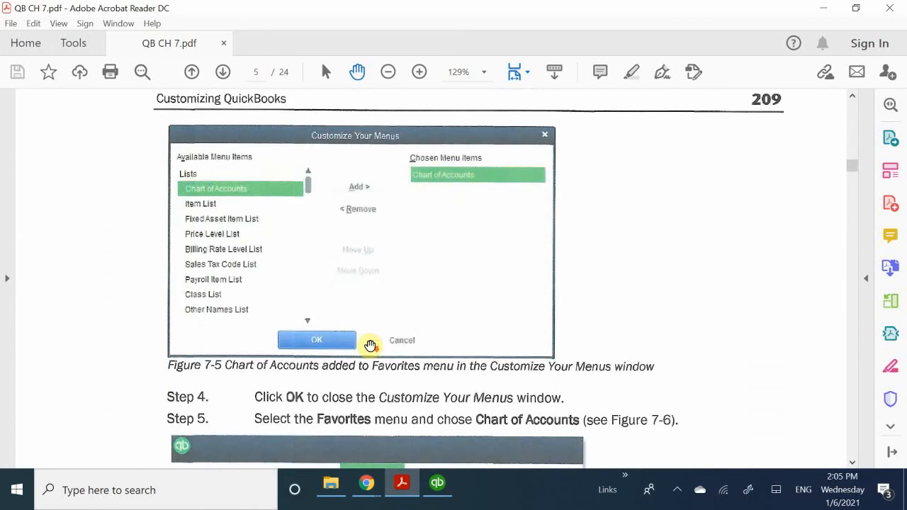
{"action": "scroll", "coordinate": [370, 346], "scroll_direction": "down", "scroll_amount": 13}
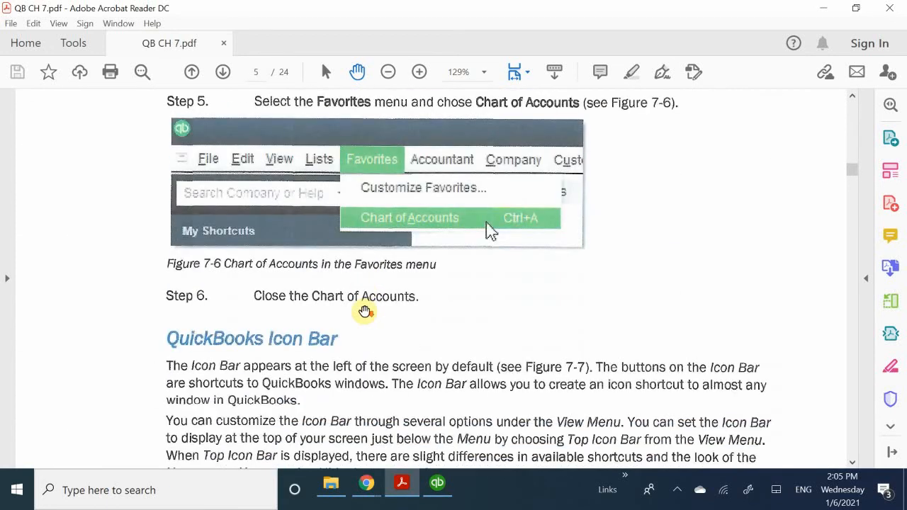
{"action": "scroll", "coordinate": [365, 311], "scroll_direction": "down", "scroll_amount": 5}
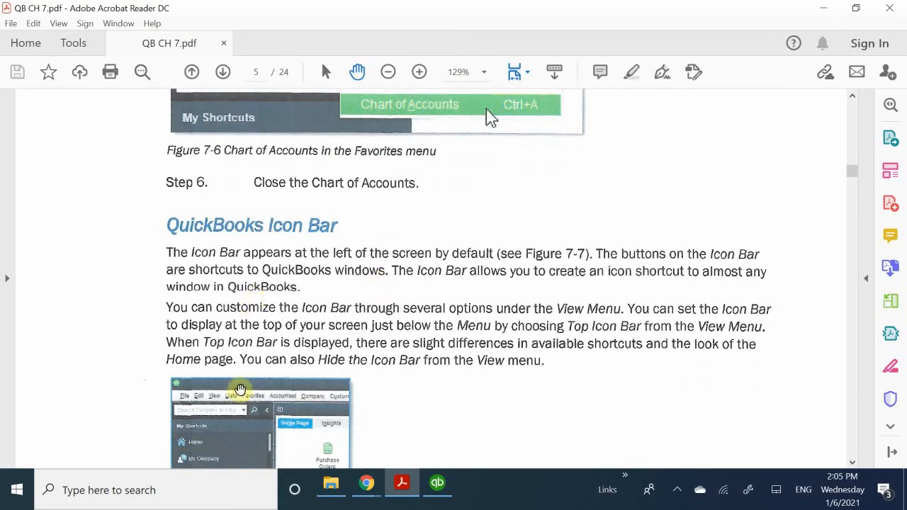
{"action": "scroll", "coordinate": [421, 396], "scroll_direction": "down", "scroll_amount": 1}
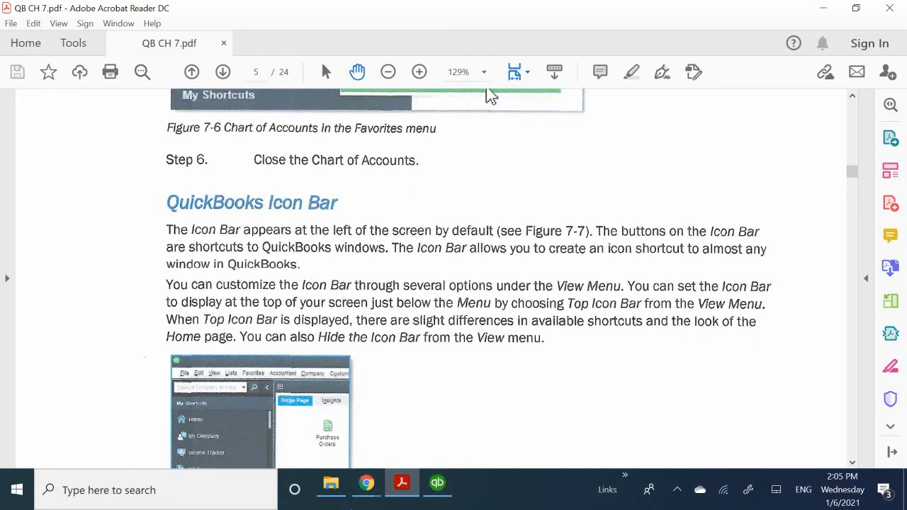
Return to QuickBooks, hide the Icon Bar and maximize the Home window.
{"action": "left_click", "coordinate": [438, 485]}
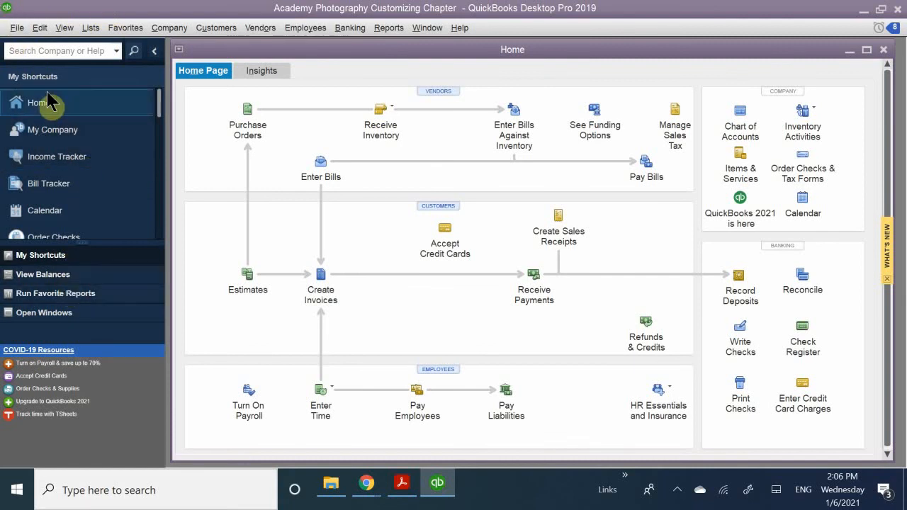
{"action": "scroll", "coordinate": [82, 170], "scroll_direction": "down", "scroll_amount": 3}
{"action": "scroll", "coordinate": [71, 134], "scroll_direction": "up", "scroll_amount": 4}
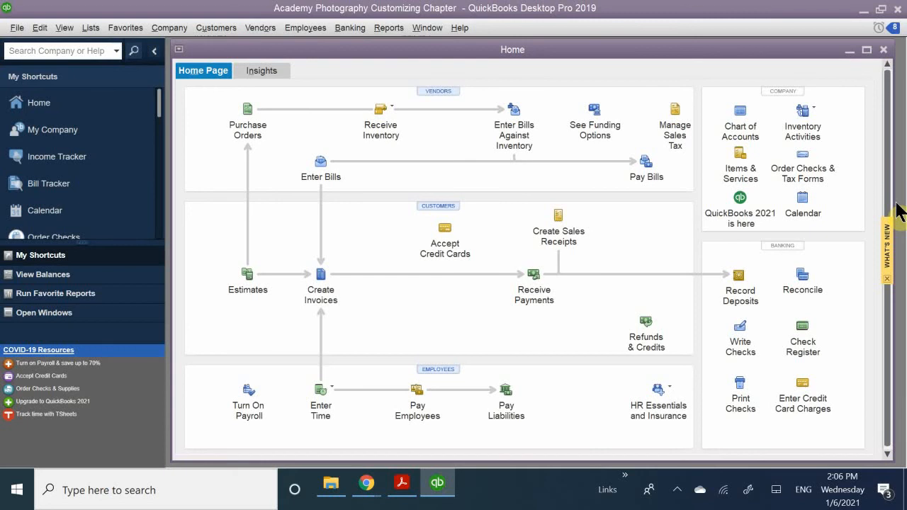
{"action": "left_click", "coordinate": [64, 28]}
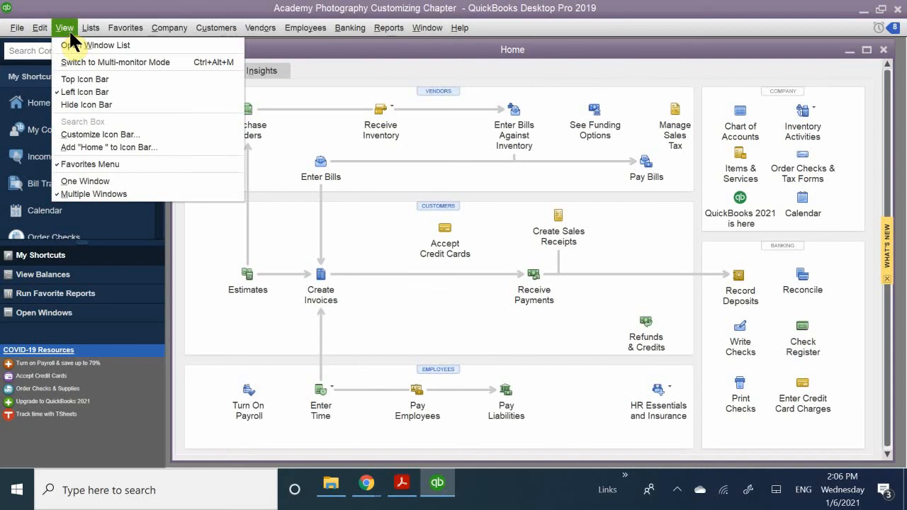
{"action": "left_click", "coordinate": [86, 105]}
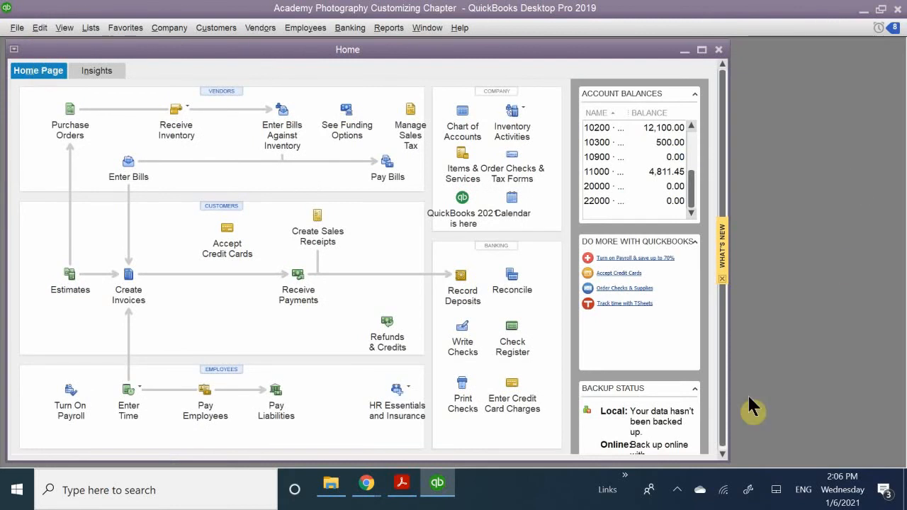
{"action": "double_click", "coordinate": [127, 50]}
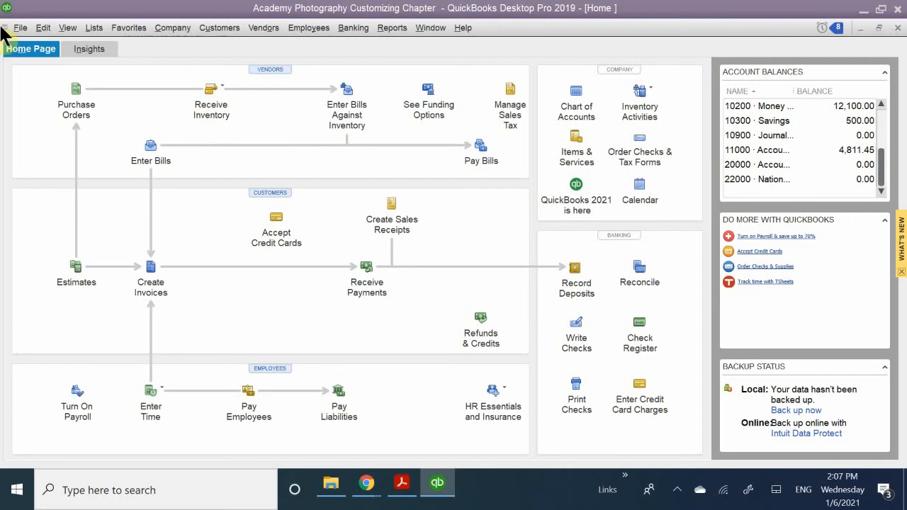
Review the View, Company and Favorites commands and keep the Hide Icon Bar option selected.
{"action": "left_click", "coordinate": [61, 28]}
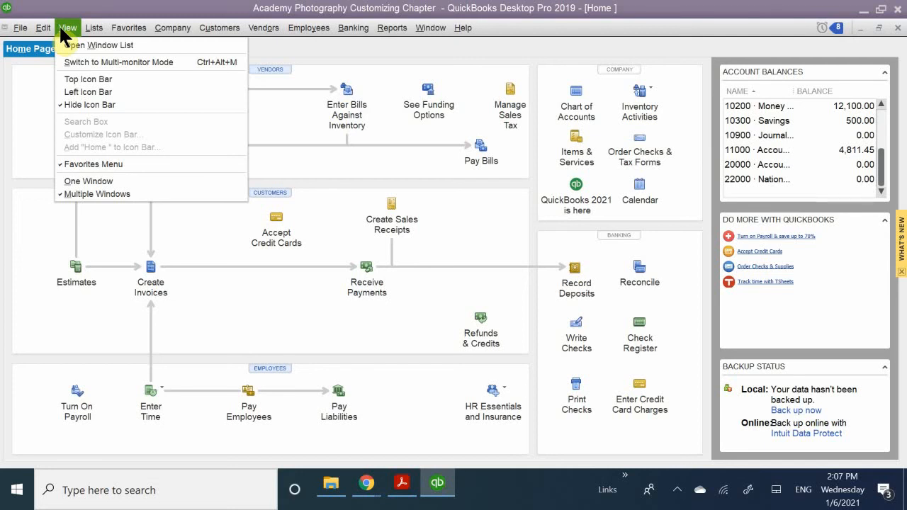
{"action": "mouse_move", "coordinate": [174, 29]}
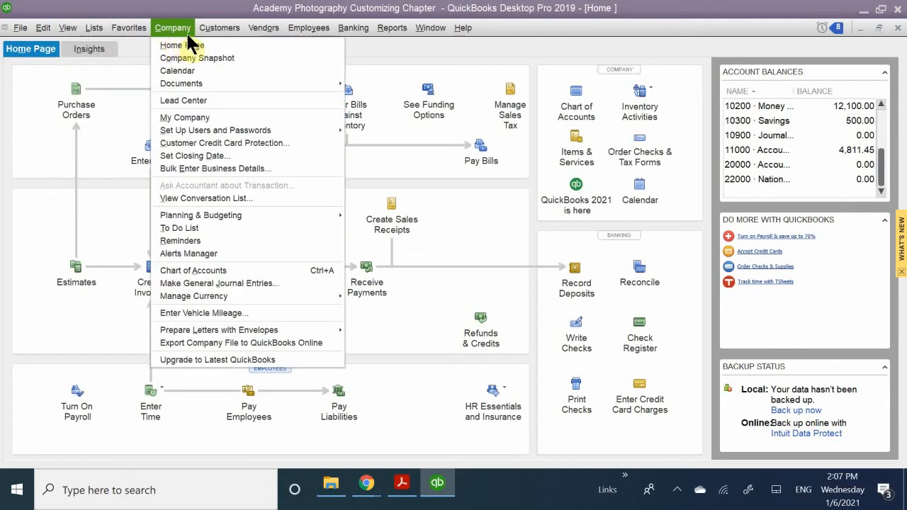
{"action": "mouse_move", "coordinate": [212, 36]}
{"action": "mouse_move", "coordinate": [128, 28]}
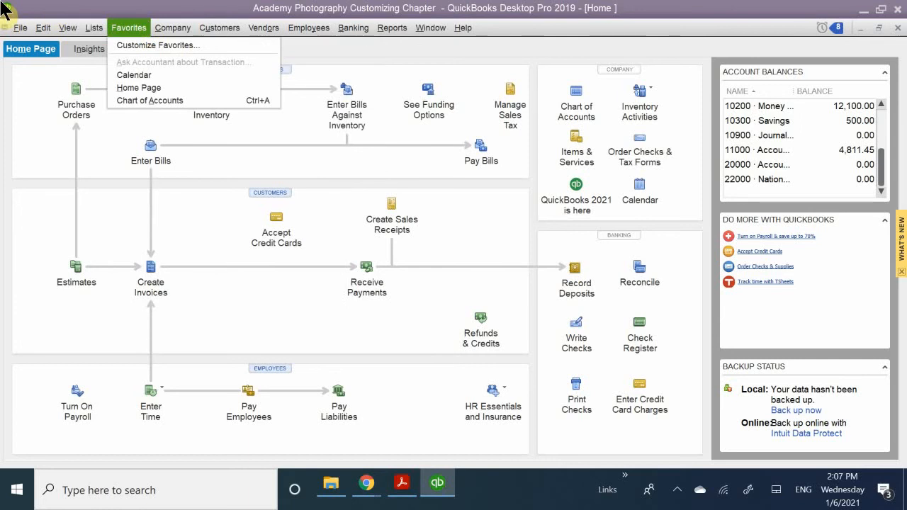
{"action": "left_click", "coordinate": [67, 28]}
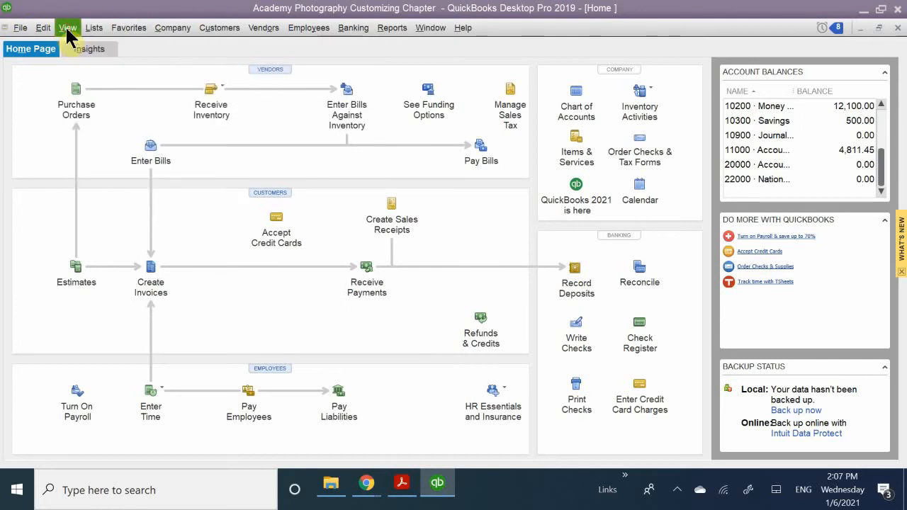
{"action": "left_click", "coordinate": [67, 27]}
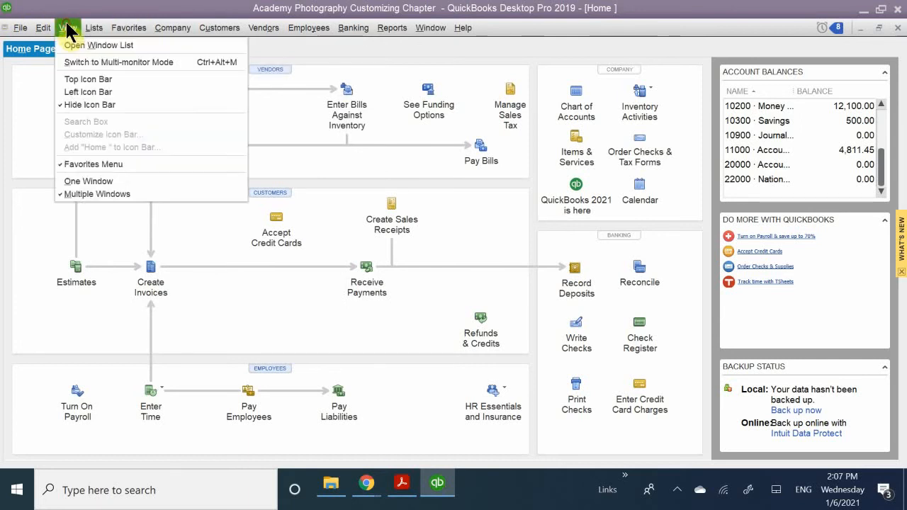
{"action": "left_click", "coordinate": [84, 105]}
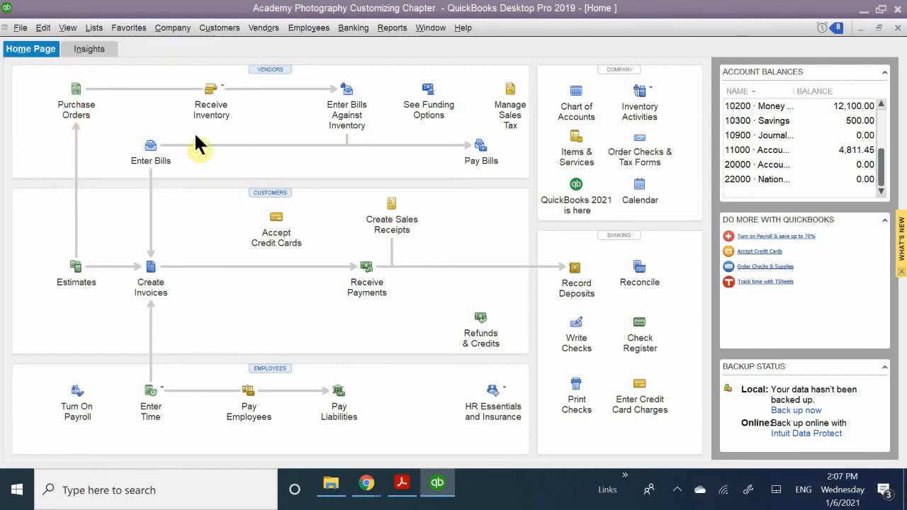
Display the Left Icon Bar and switch it to the Top Icon Bar.
{"action": "left_click", "coordinate": [70, 28]}
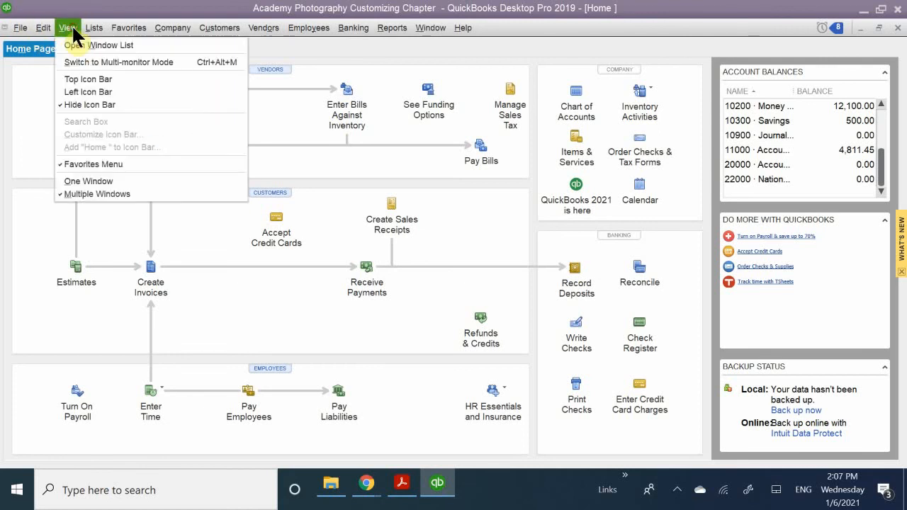
{"action": "left_click", "coordinate": [99, 90]}
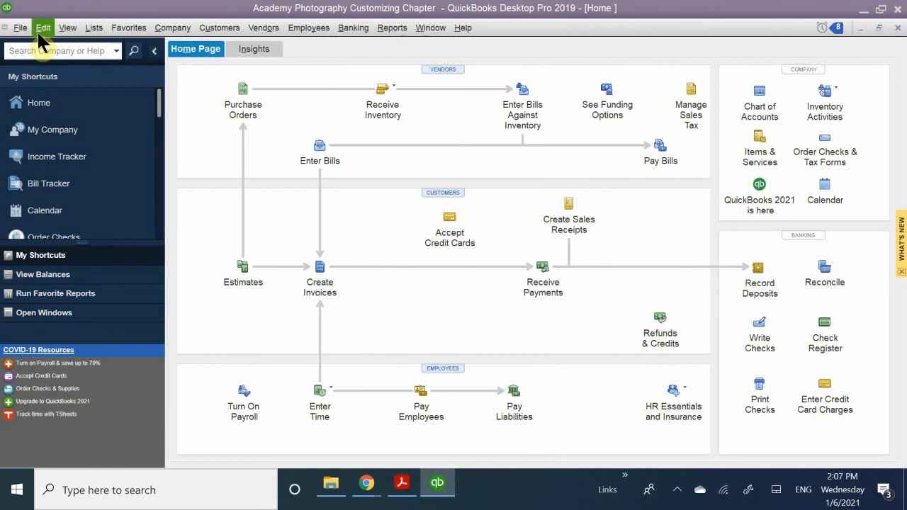
{"action": "left_click", "coordinate": [67, 28]}
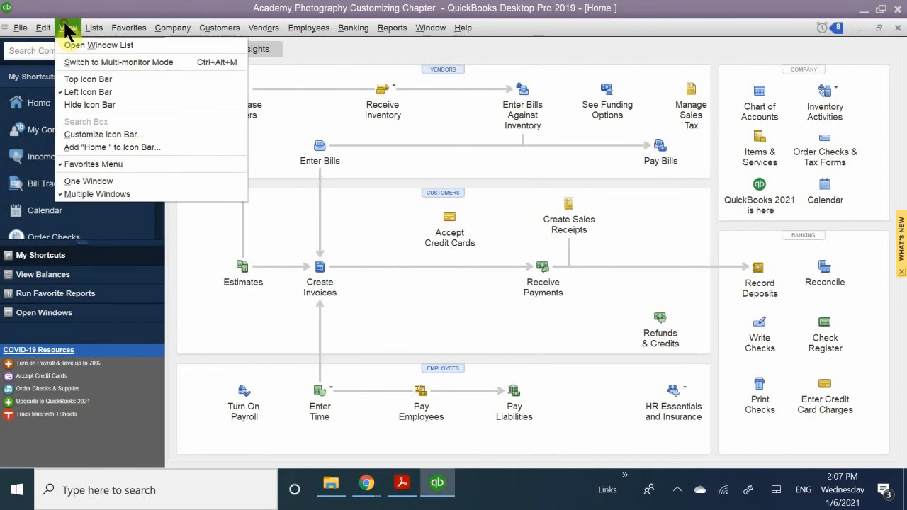
{"action": "left_click", "coordinate": [119, 79]}
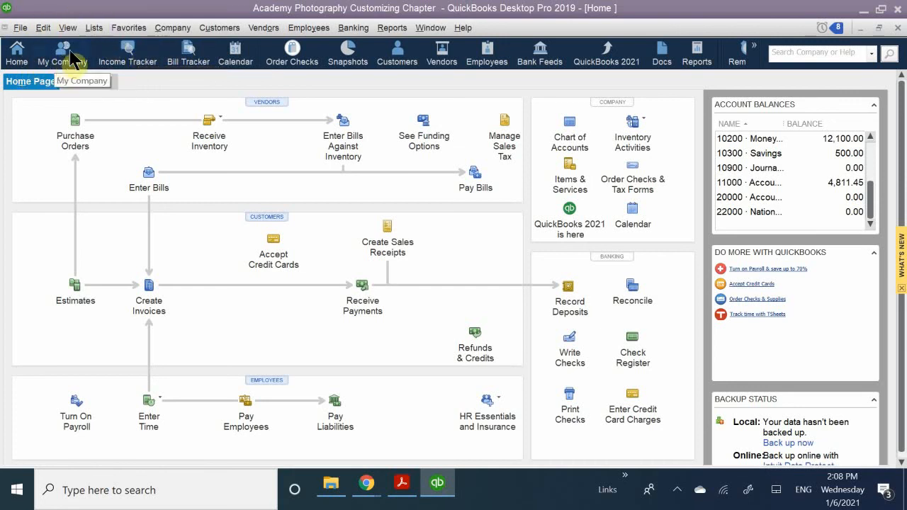
Look over the Favorites, View and Customers commands while the Top Icon Bar is displayed.
{"action": "left_click", "coordinate": [129, 32]}
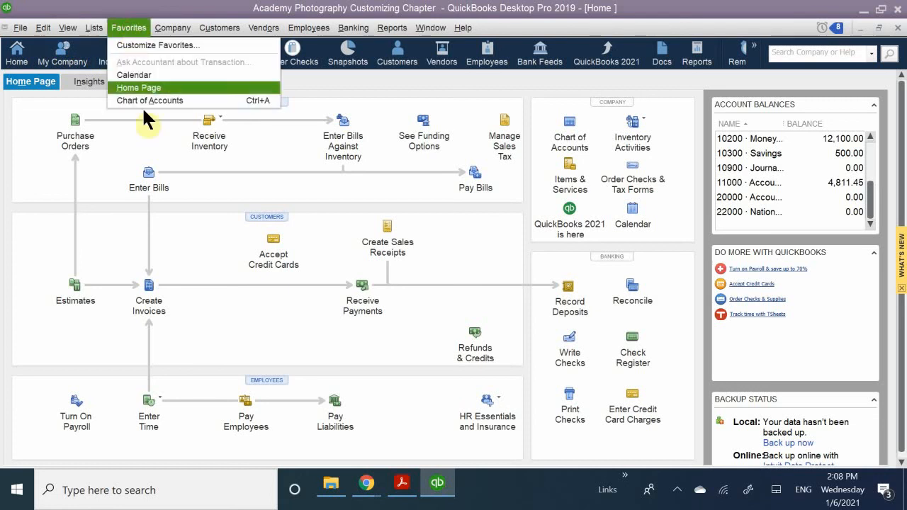
{"action": "left_click", "coordinate": [113, 3]}
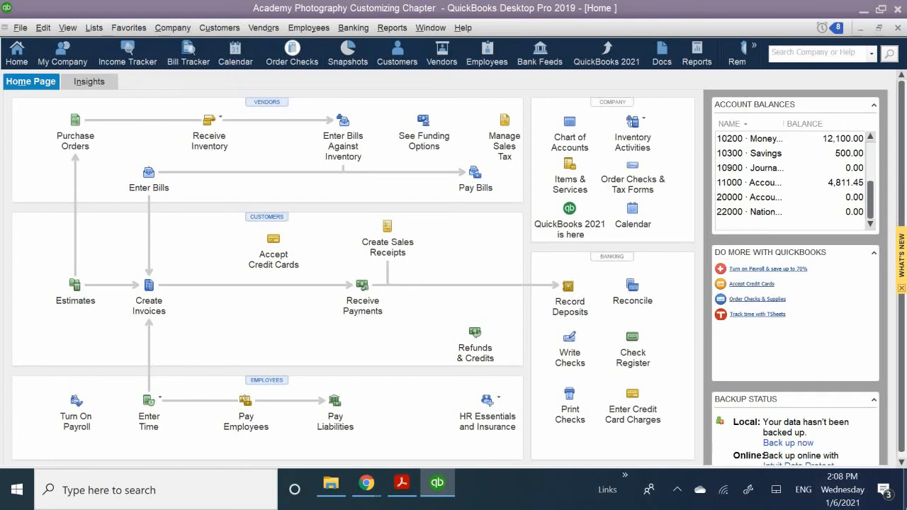
{"action": "left_click", "coordinate": [68, 28]}
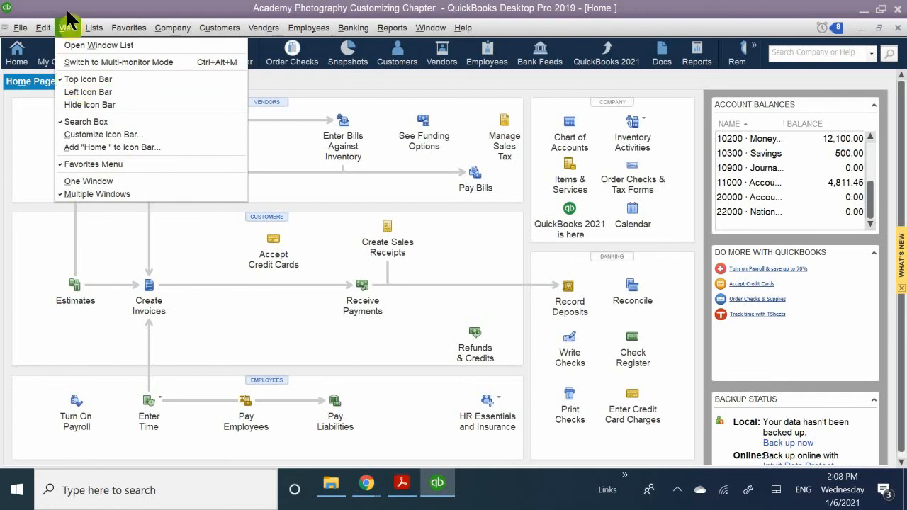
{"action": "left_click", "coordinate": [78, 9]}
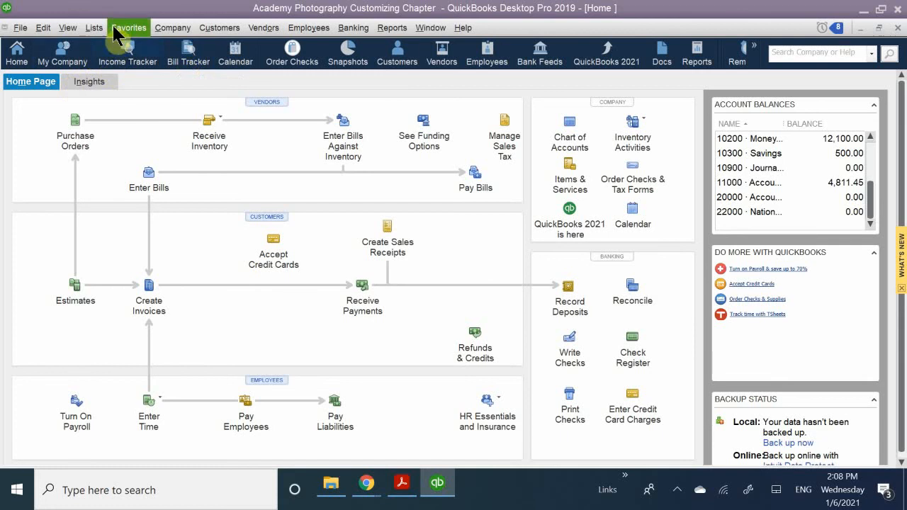
{"action": "left_click", "coordinate": [219, 29]}
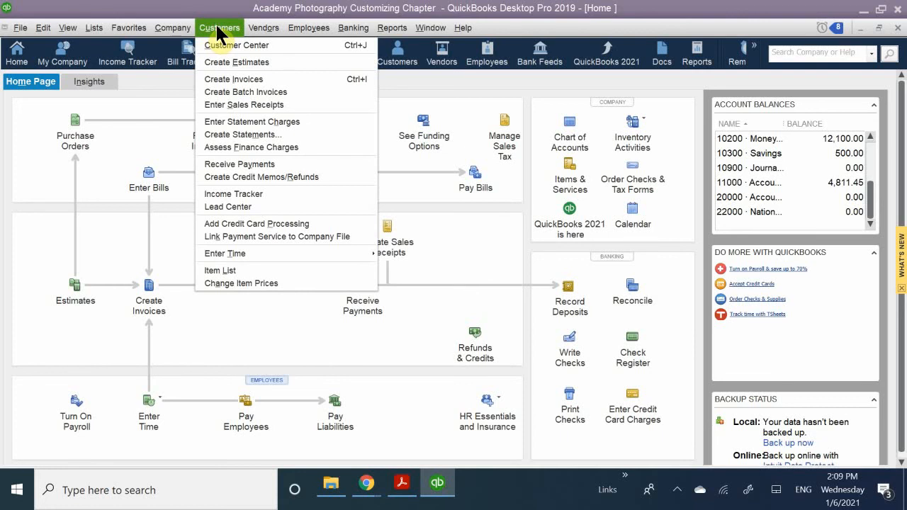
{"action": "left_click", "coordinate": [208, 10]}
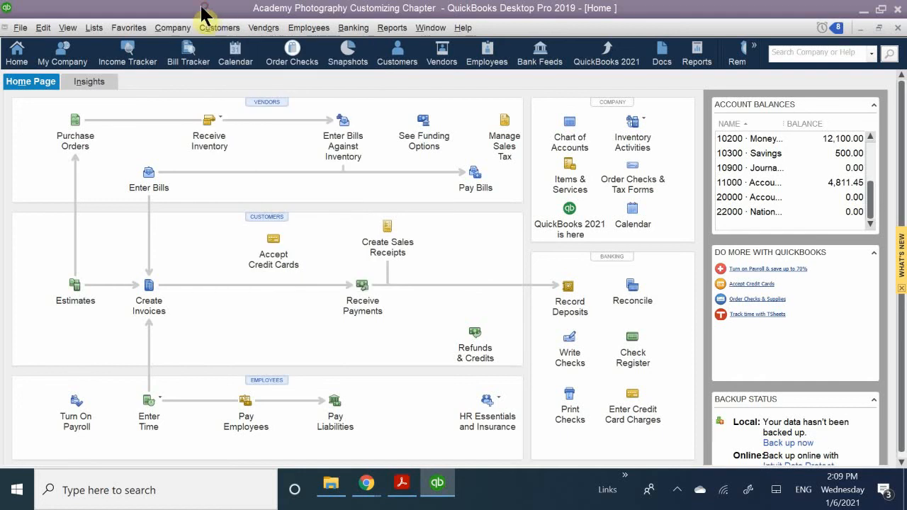
Change the Icon Bar display to the Left Icon Bar.
{"action": "left_click", "coordinate": [69, 28]}
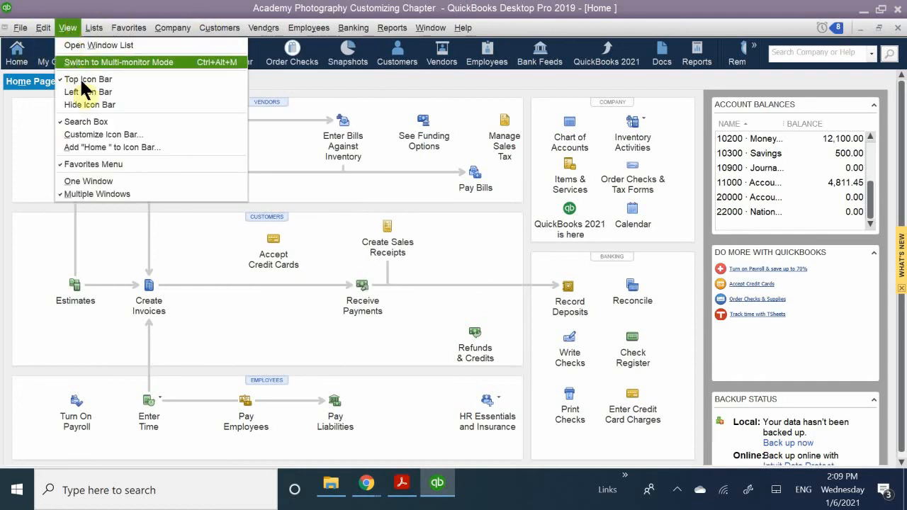
{"action": "left_click", "coordinate": [97, 102]}
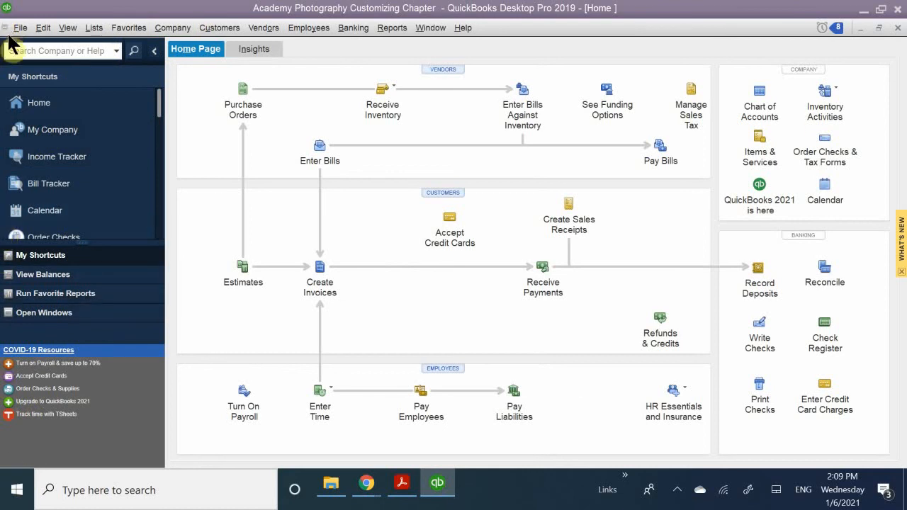
{"action": "left_click", "coordinate": [42, 48]}
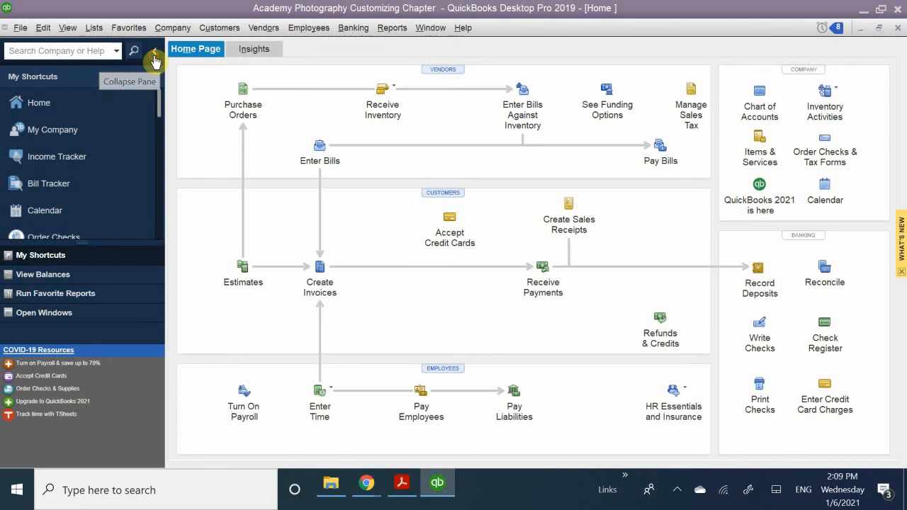
Collapse the Left Icon Bar pane and expand it again, twice.
{"action": "left_click", "coordinate": [154, 56]}
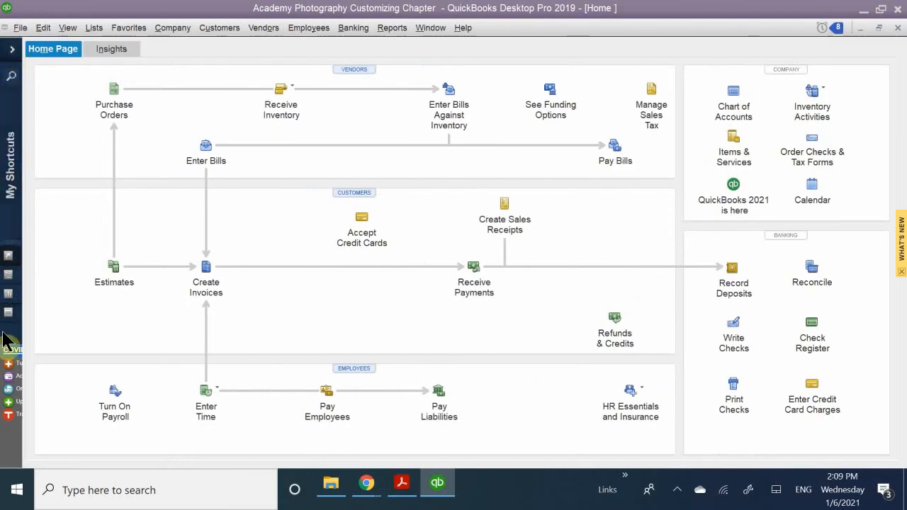
{"action": "left_click", "coordinate": [11, 50]}
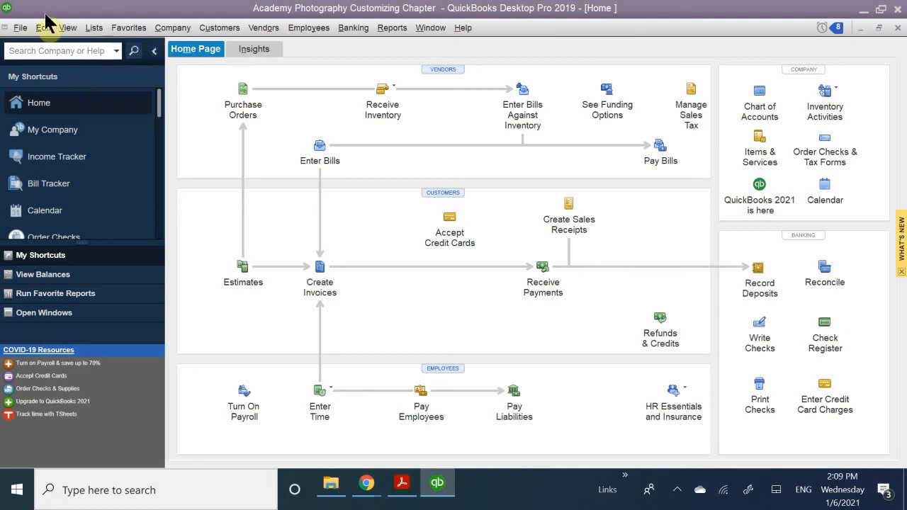
{"action": "left_click", "coordinate": [154, 50]}
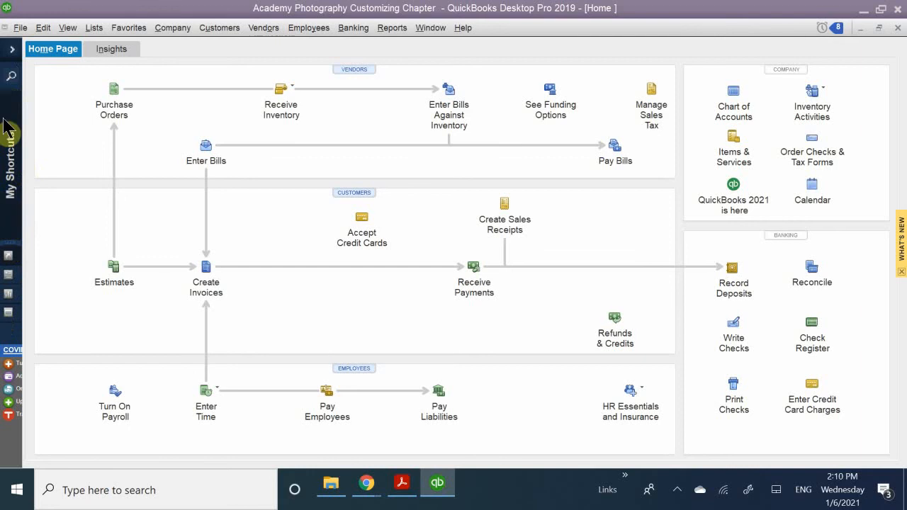
{"action": "left_click", "coordinate": [13, 51]}
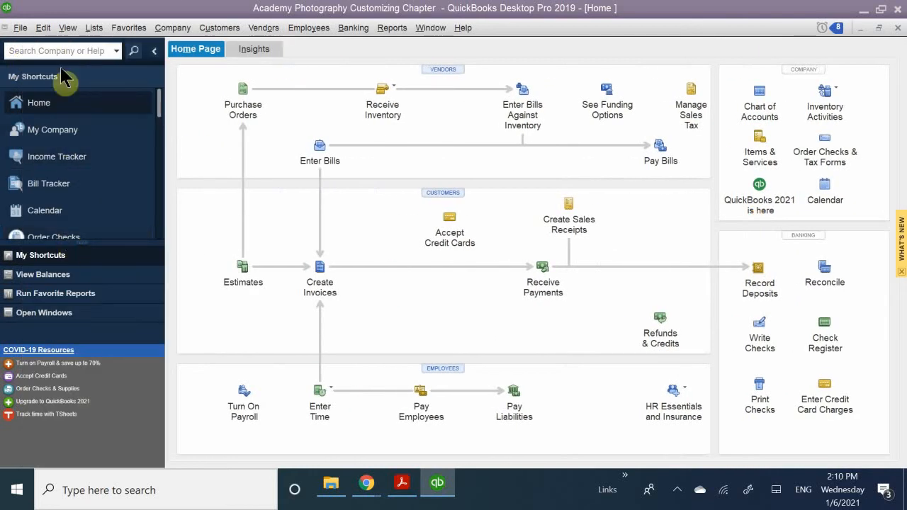
Open the Customize Icon Bar dialog through Customize Shortcuts and view the Credit Cards item's edit options without changing them.
{"action": "left_click", "coordinate": [68, 30]}
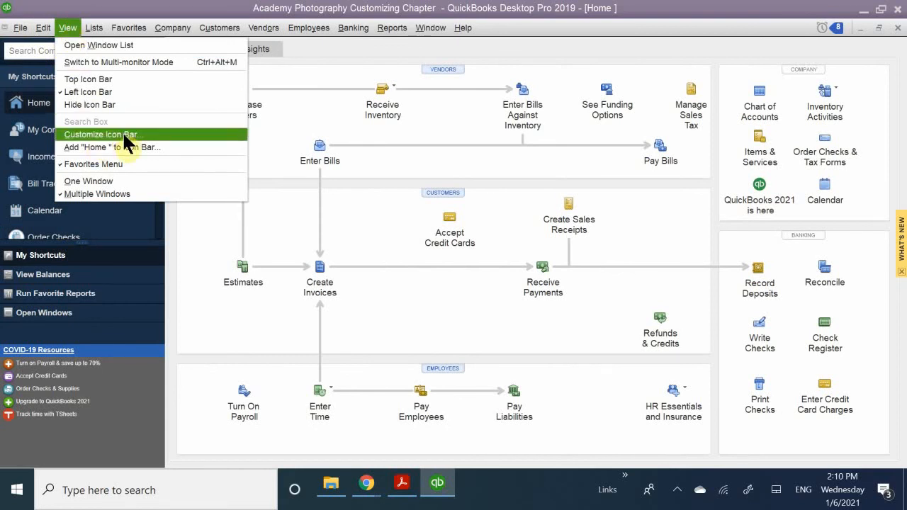
{"action": "left_click", "coordinate": [59, 3]}
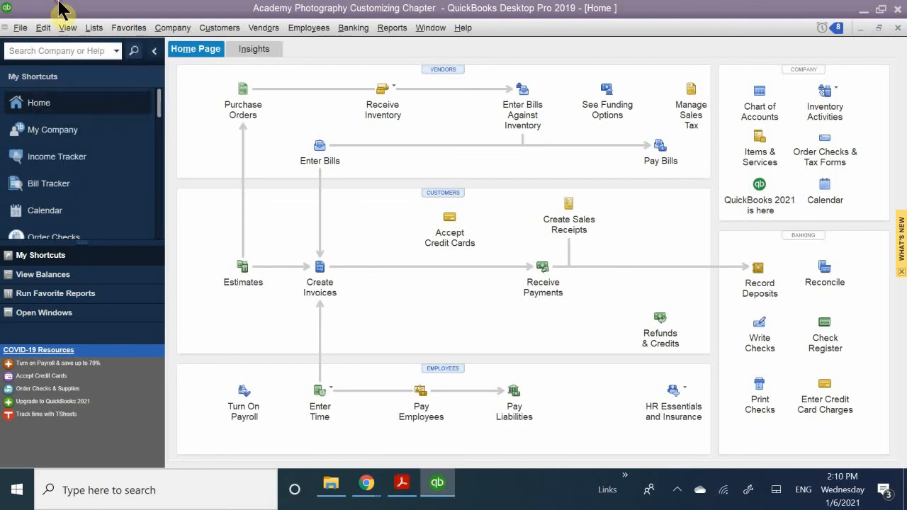
{"action": "right_click", "coordinate": [102, 133]}
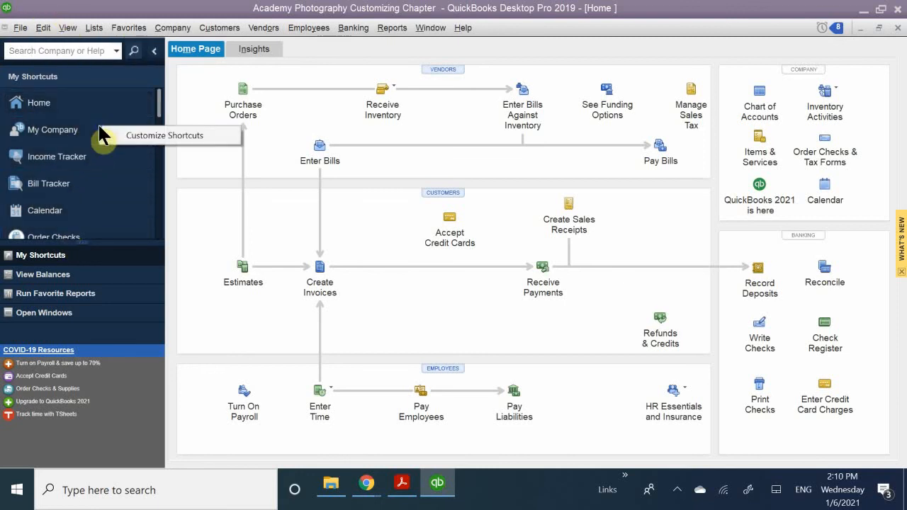
{"action": "left_click", "coordinate": [121, 135]}
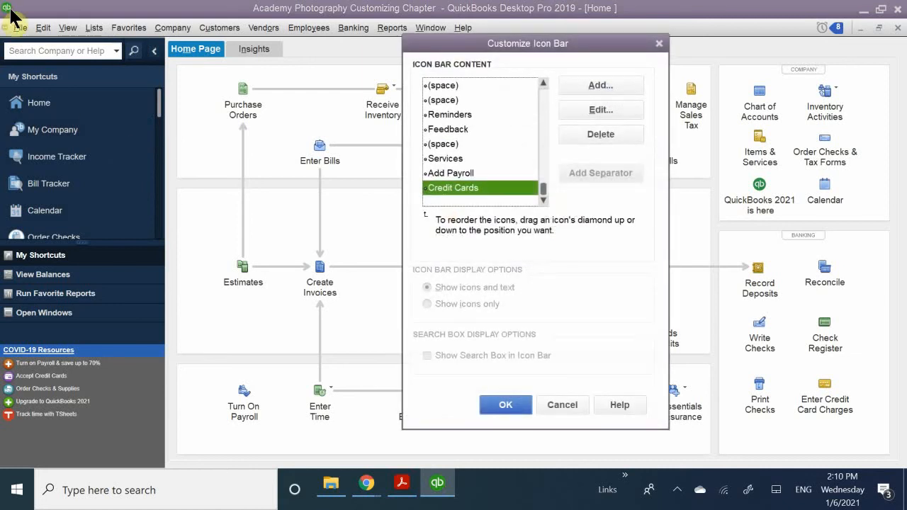
{"action": "left_click_drag", "start_coordinate": [512, 44], "coordinate": [320, 79]}
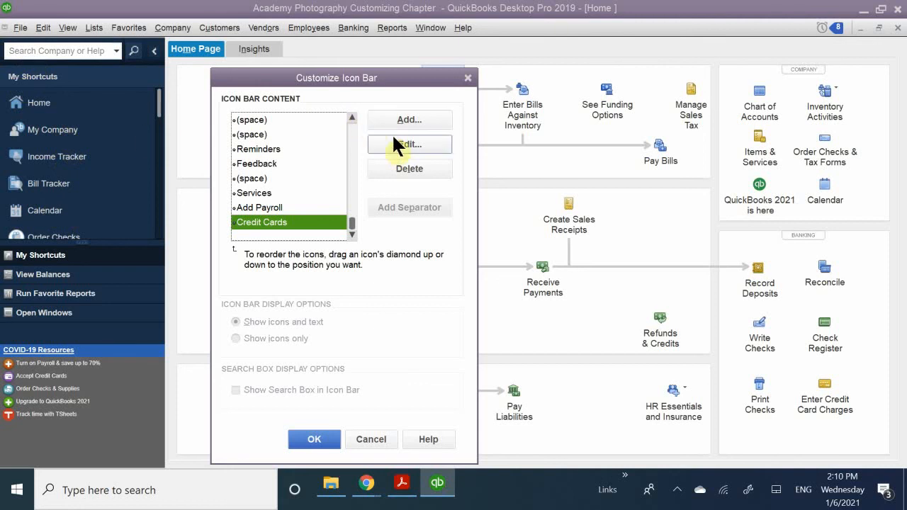
{"action": "left_click", "coordinate": [409, 144]}
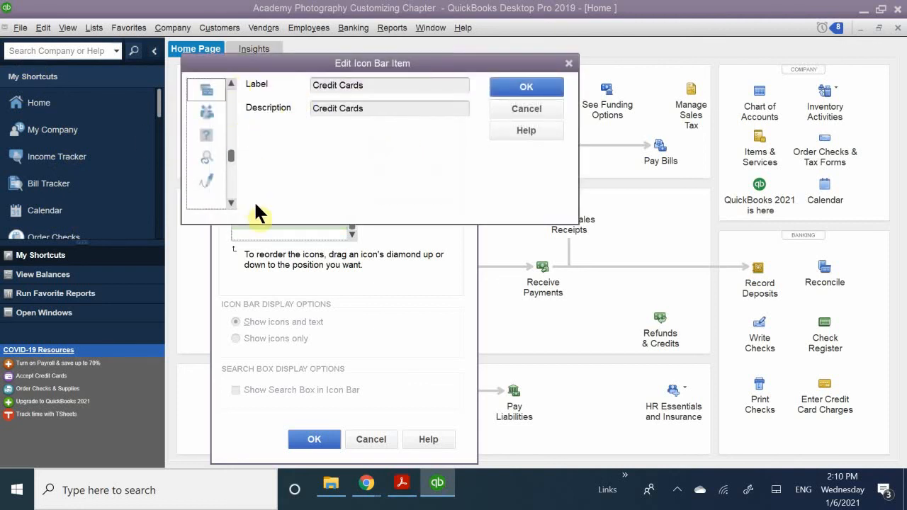
{"action": "left_click", "coordinate": [527, 110]}
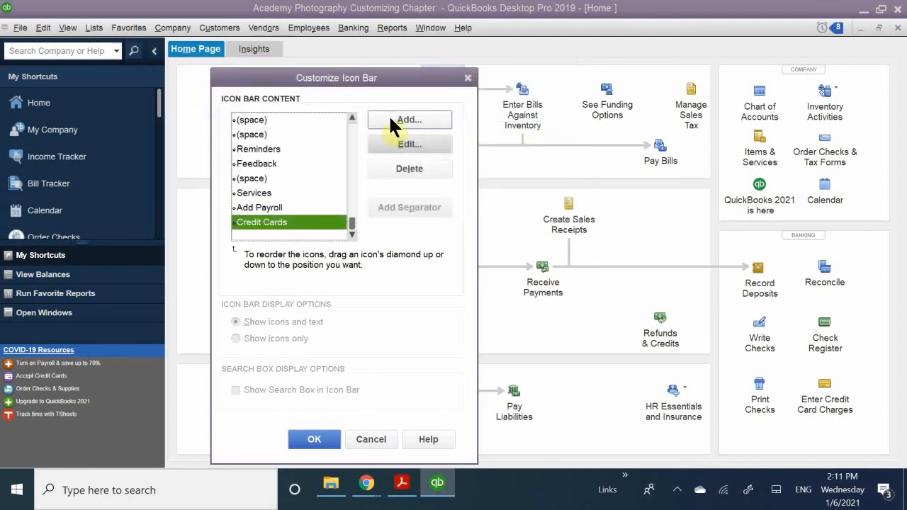
Add the Calculator command to the Icon Bar content with its calculator icon and the default Calc label.
{"action": "left_click", "coordinate": [390, 119]}
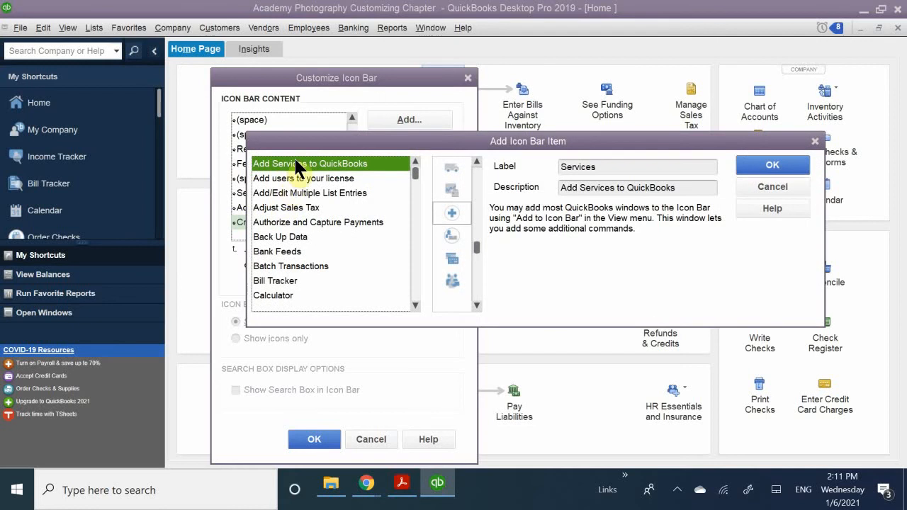
{"action": "left_click_drag", "start_coordinate": [312, 137], "coordinate": [343, 85]}
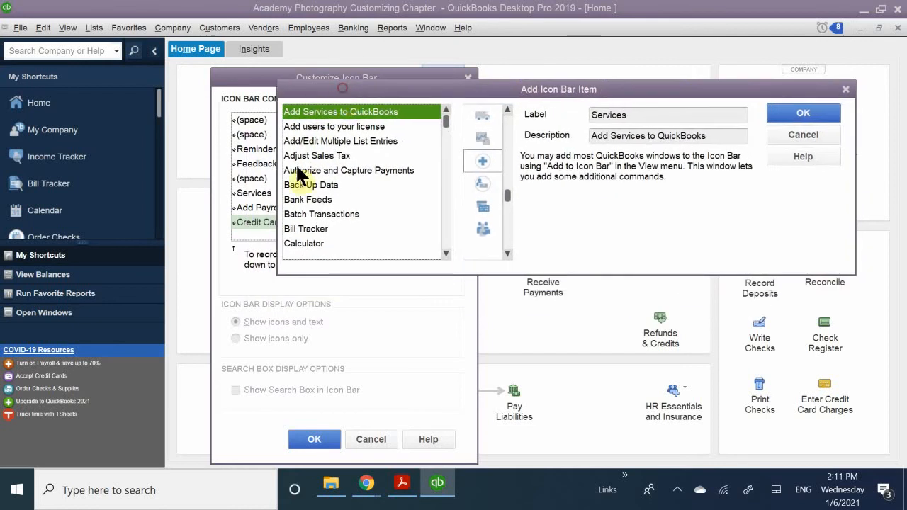
{"action": "scroll", "coordinate": [332, 173], "scroll_direction": "down", "scroll_amount": 3}
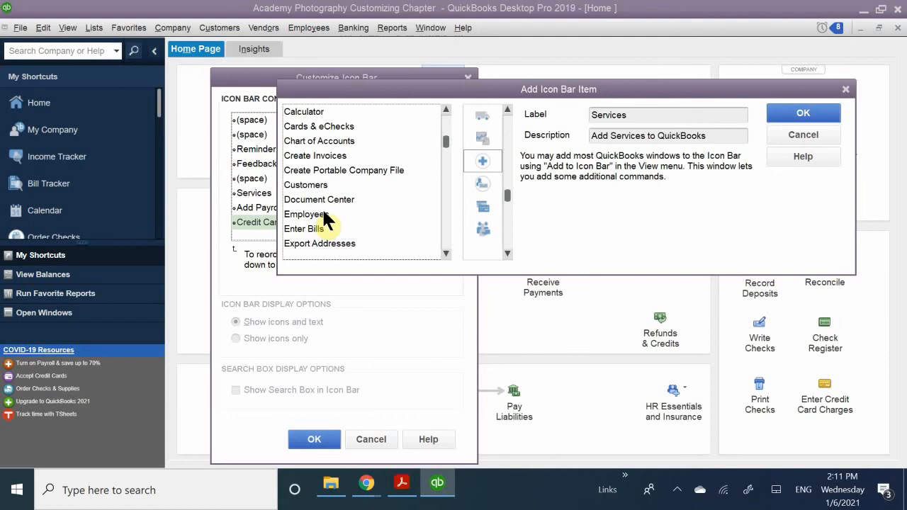
{"action": "scroll", "coordinate": [324, 213], "scroll_direction": "up", "scroll_amount": 3}
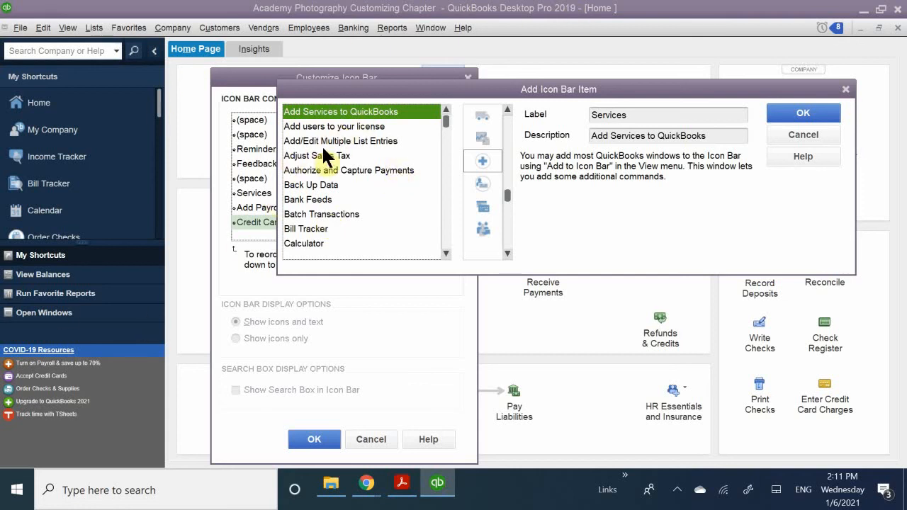
{"action": "scroll", "coordinate": [325, 155], "scroll_direction": "down", "scroll_amount": 2}
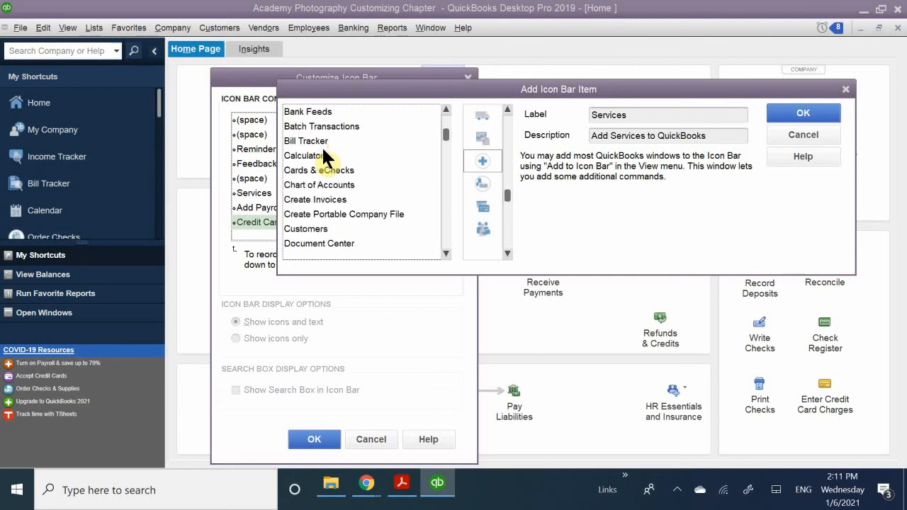
{"action": "scroll", "coordinate": [336, 204], "scroll_direction": "down", "scroll_amount": 1}
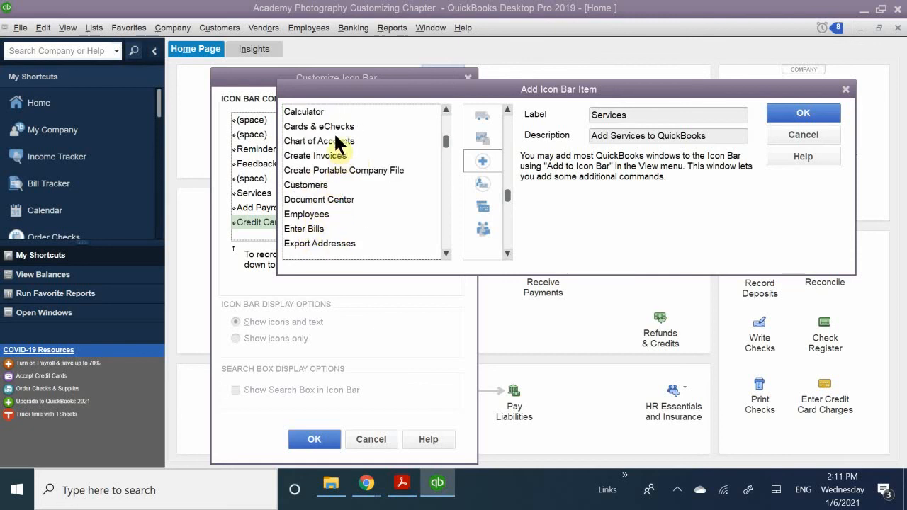
{"action": "scroll", "coordinate": [339, 144], "scroll_direction": "up", "scroll_amount": 1}
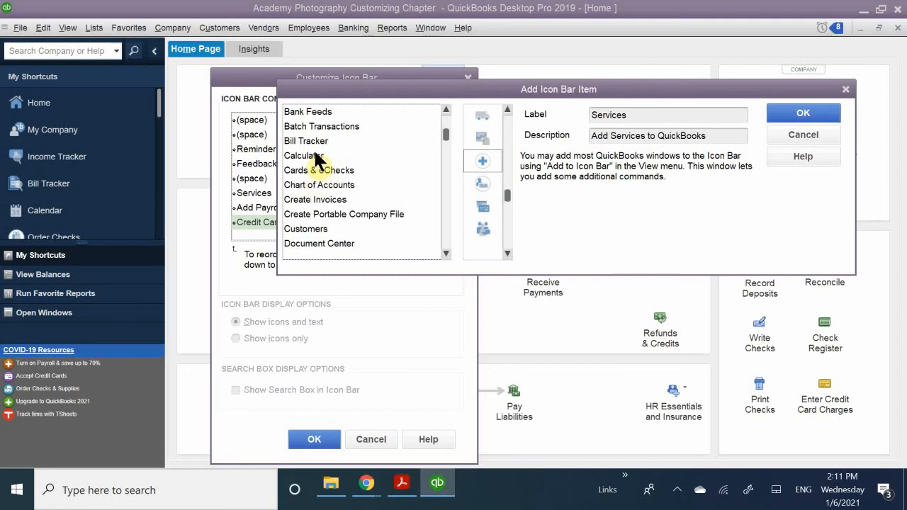
{"action": "left_click", "coordinate": [312, 156]}
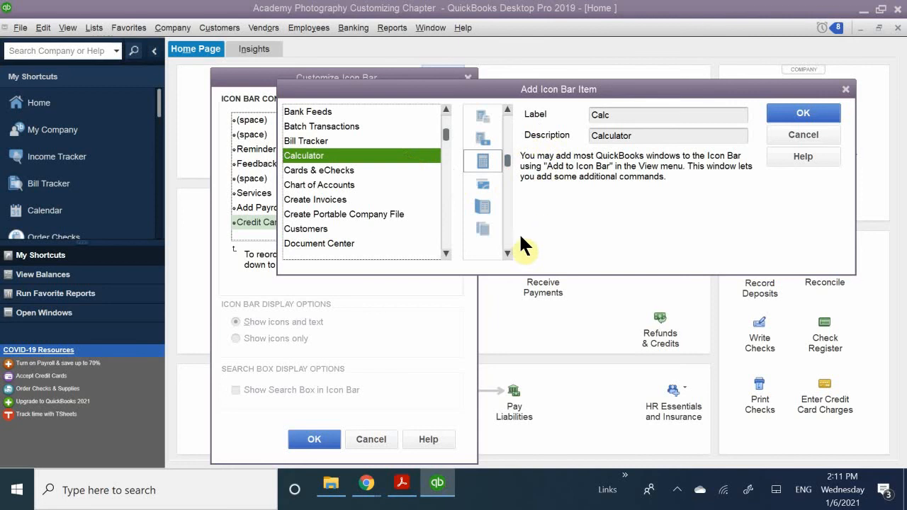
{"action": "left_click", "coordinate": [477, 155]}
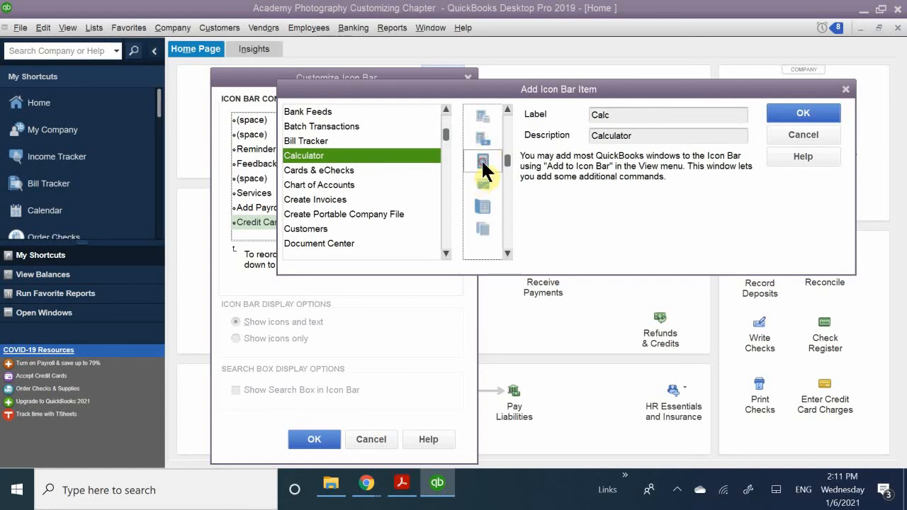
{"action": "left_click", "coordinate": [795, 115]}
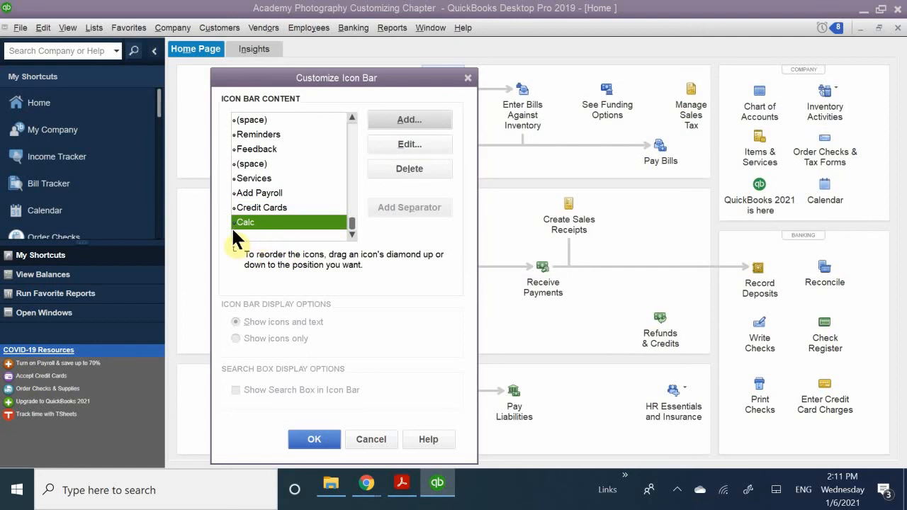
Reorder the Icon Bar content so Calc sits directly below Home and a space follows directly after Calc.
{"action": "left_click_drag", "start_coordinate": [234, 223], "coordinate": [243, 126]}
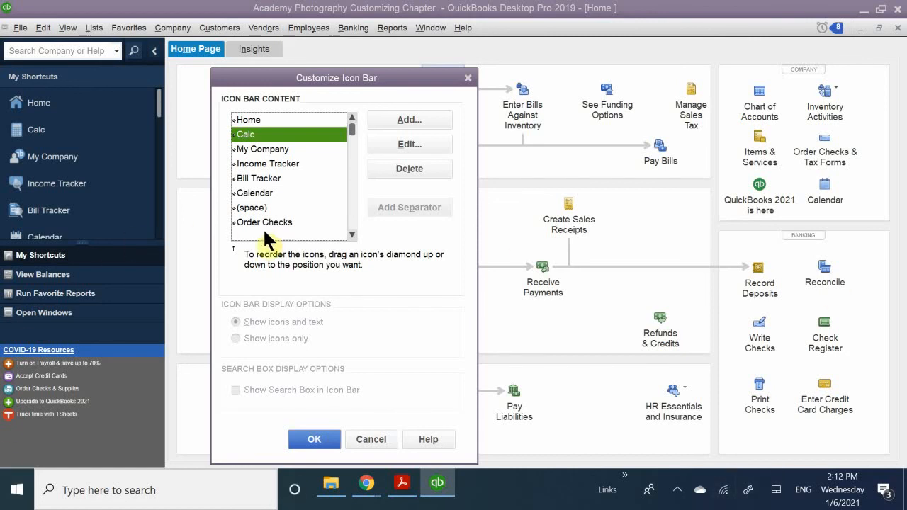
{"action": "left_click_drag", "start_coordinate": [252, 206], "coordinate": [249, 138]}
{"action": "left_click", "coordinate": [250, 143]}
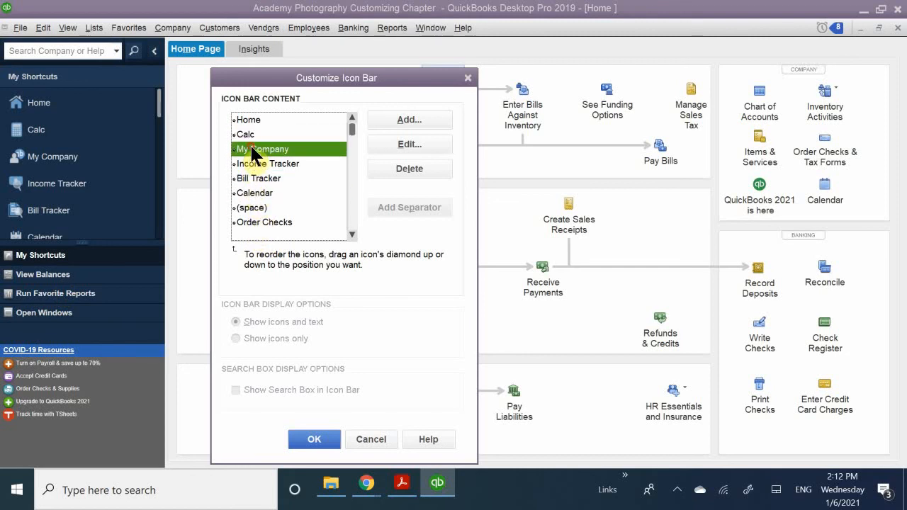
{"action": "left_click_drag", "start_coordinate": [234, 207], "coordinate": [238, 145]}
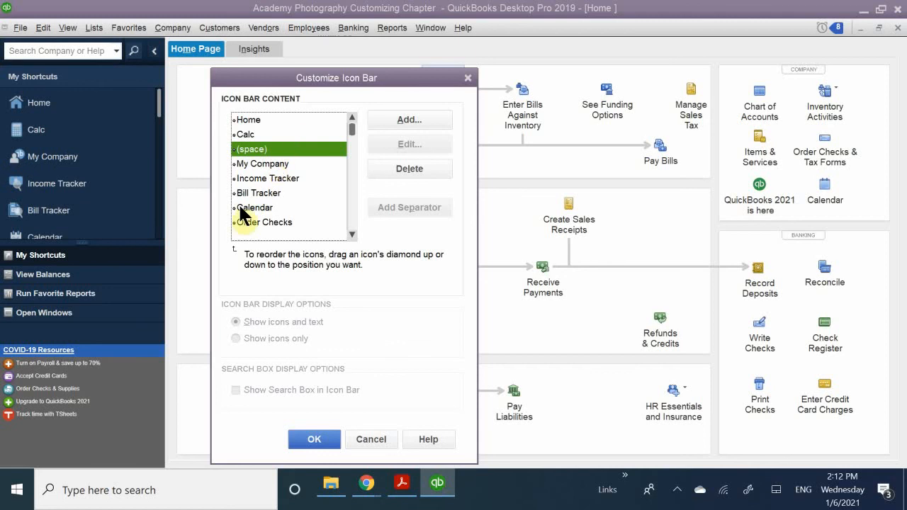
Delete the My Company, Order Checks and Bank Feeds items from the Icon Bar content.
{"action": "left_click", "coordinate": [248, 160]}
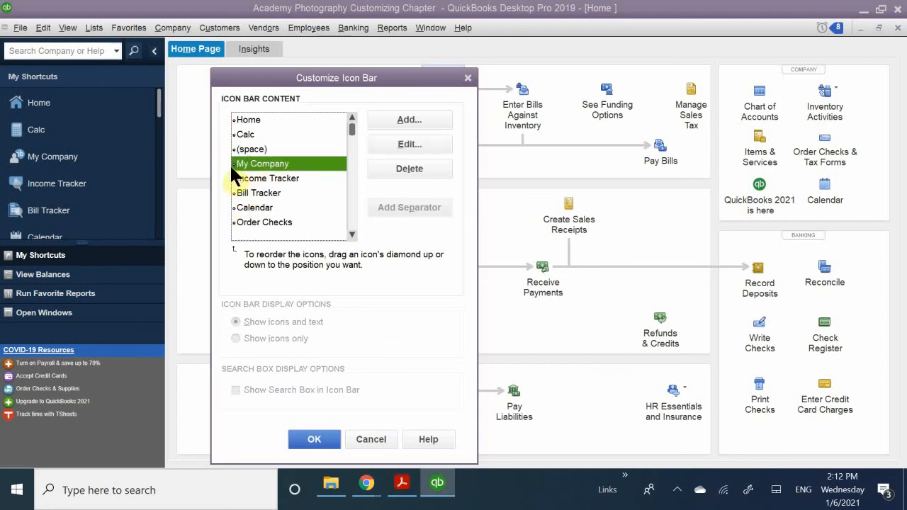
{"action": "left_click", "coordinate": [409, 170]}
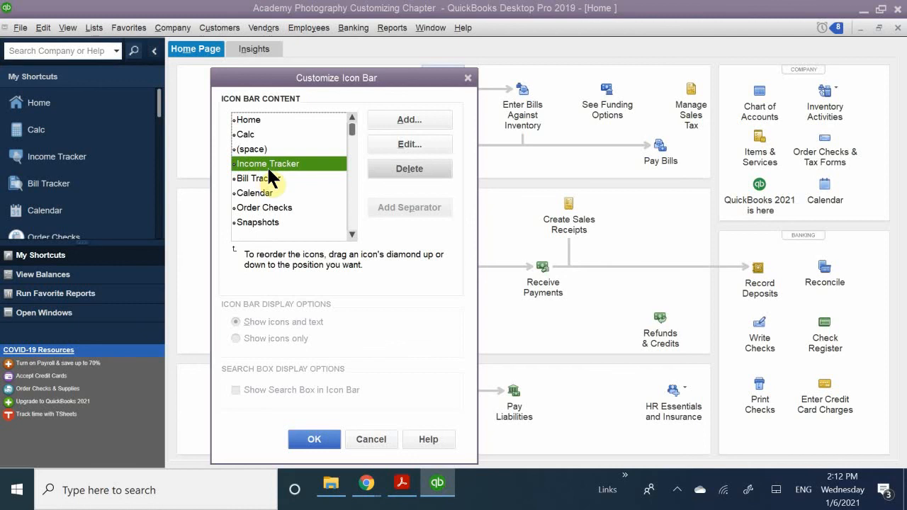
{"action": "left_click", "coordinate": [241, 205]}
{"action": "left_click", "coordinate": [389, 170]}
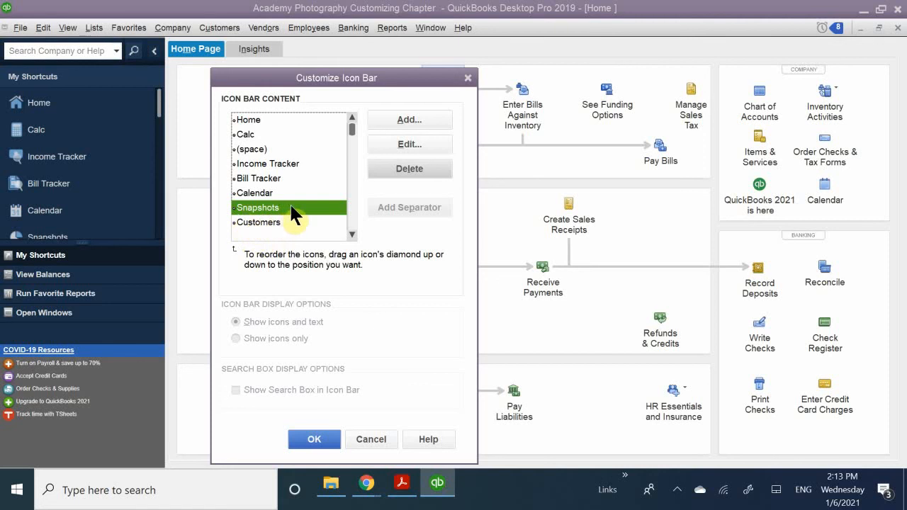
{"action": "scroll", "coordinate": [289, 203], "scroll_direction": "down", "scroll_amount": 1}
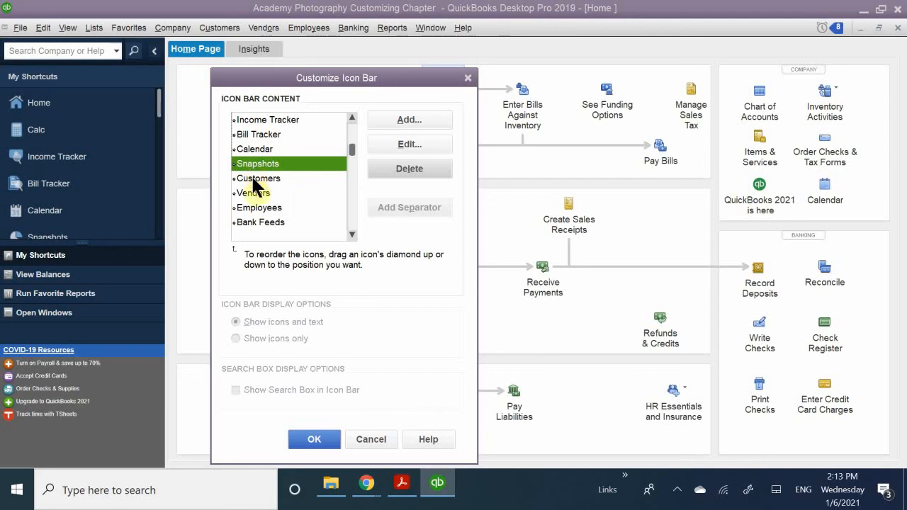
{"action": "left_click", "coordinate": [268, 221]}
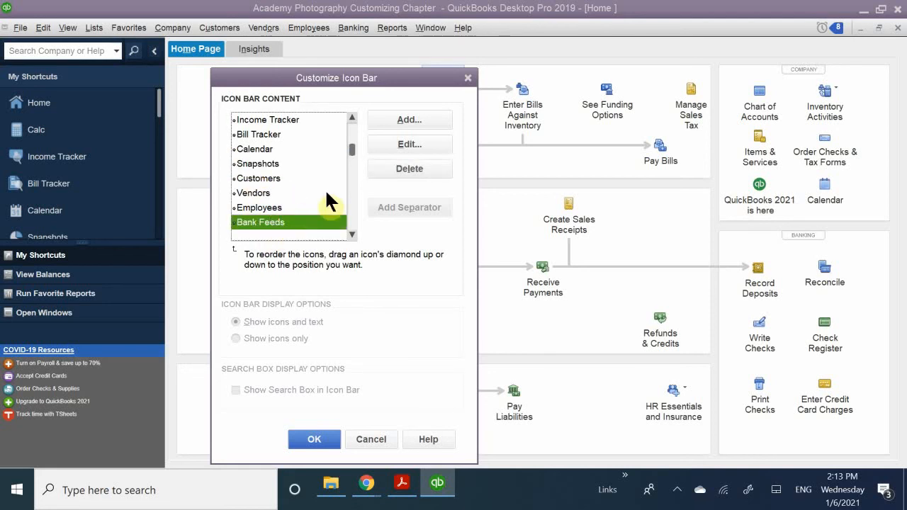
{"action": "left_click", "coordinate": [409, 171]}
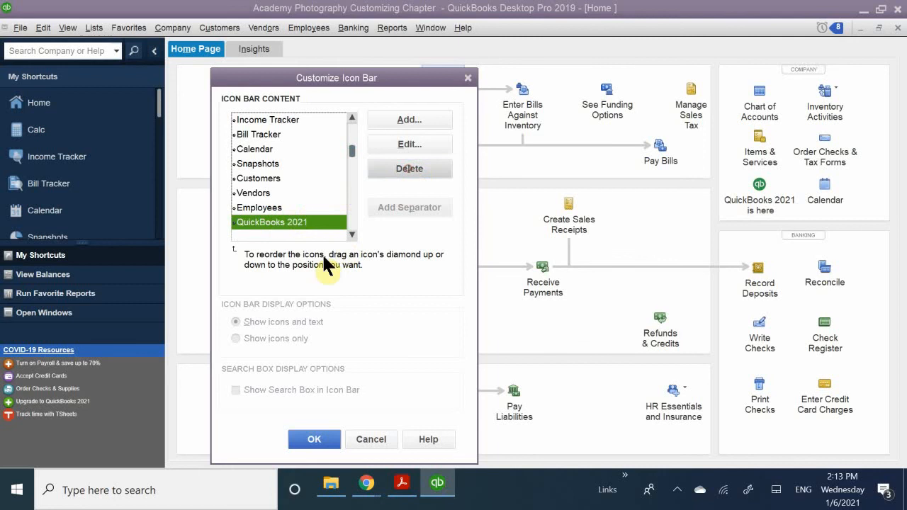
Change the Calc item's label to Calculator and accept the Icon Bar customization.
{"action": "scroll", "coordinate": [293, 157], "scroll_direction": "down", "scroll_amount": 2}
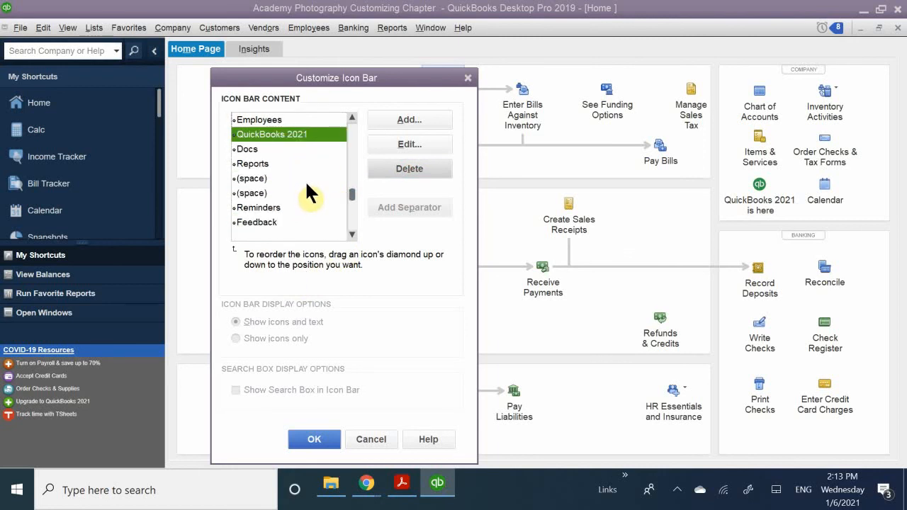
{"action": "scroll", "coordinate": [300, 178], "scroll_direction": "up", "scroll_amount": 3}
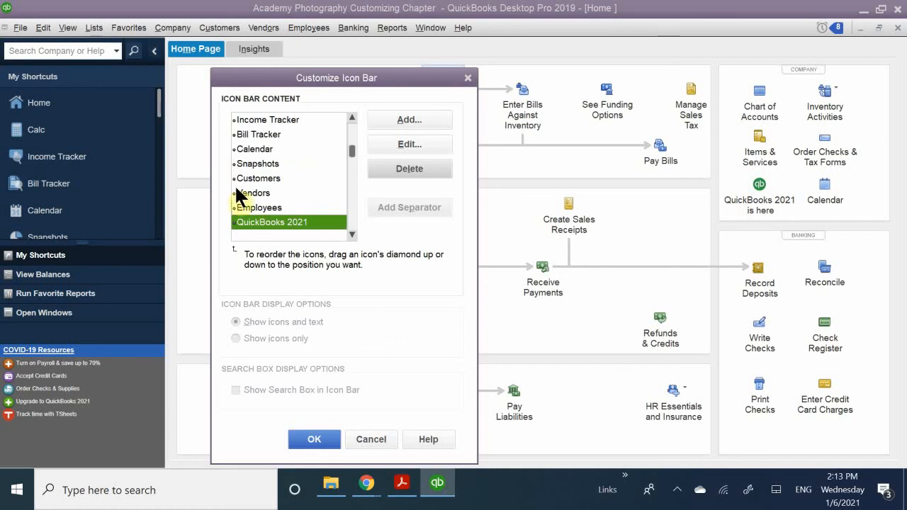
{"action": "scroll", "coordinate": [284, 186], "scroll_direction": "up", "scroll_amount": 1}
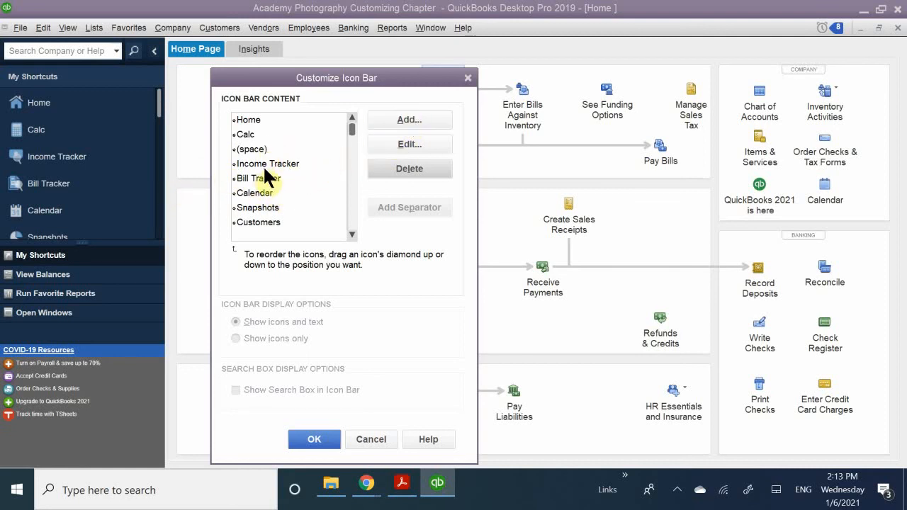
{"action": "left_click", "coordinate": [244, 136]}
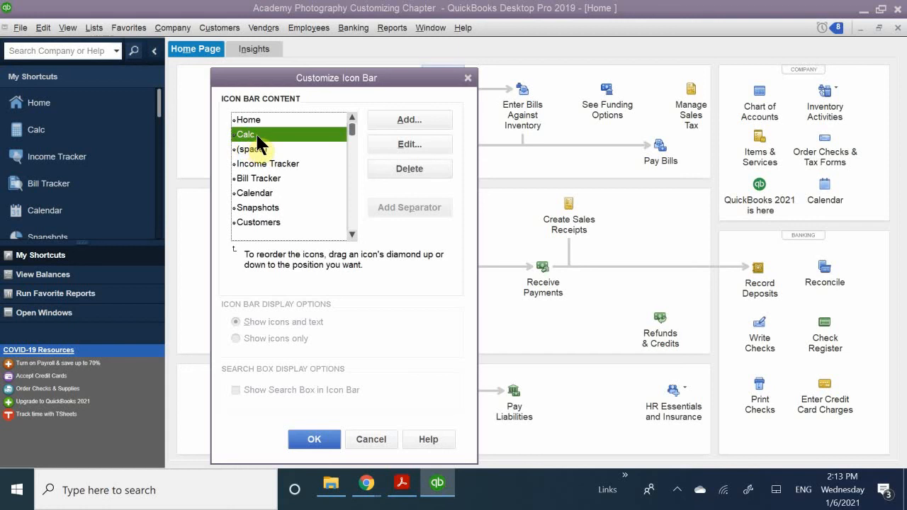
{"action": "left_click", "coordinate": [399, 145]}
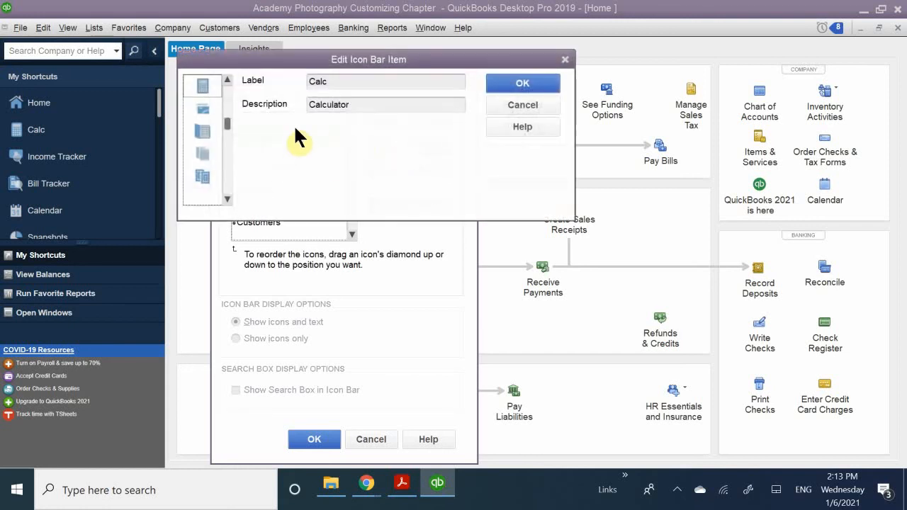
{"action": "left_click", "coordinate": [344, 83]}
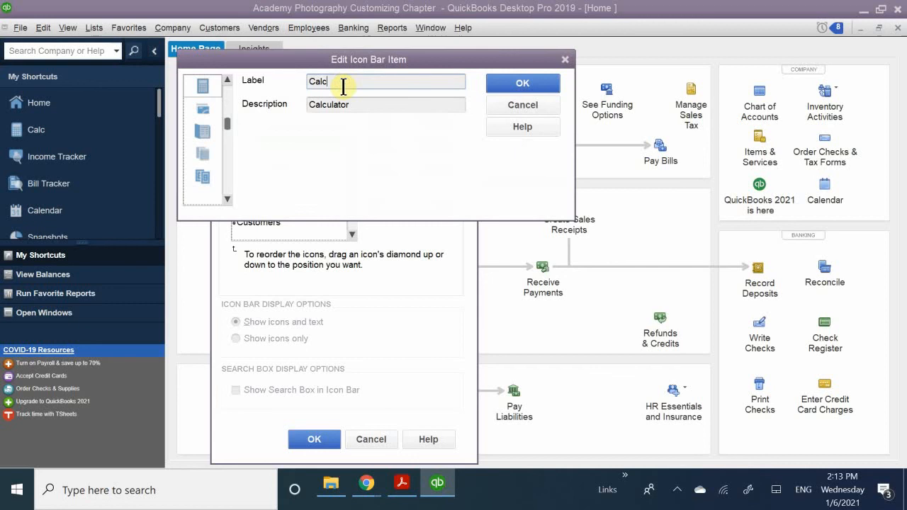
{"action": "type", "text": "culator"}
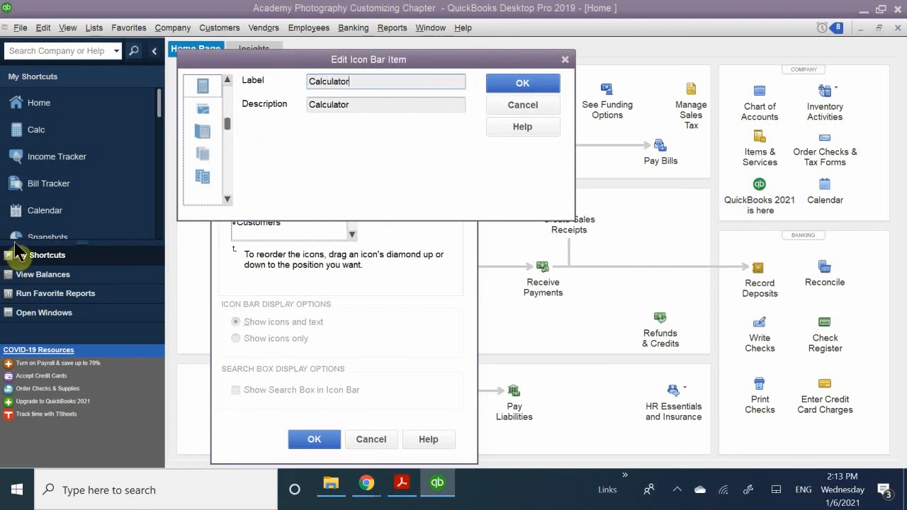
{"action": "left_click", "coordinate": [522, 84]}
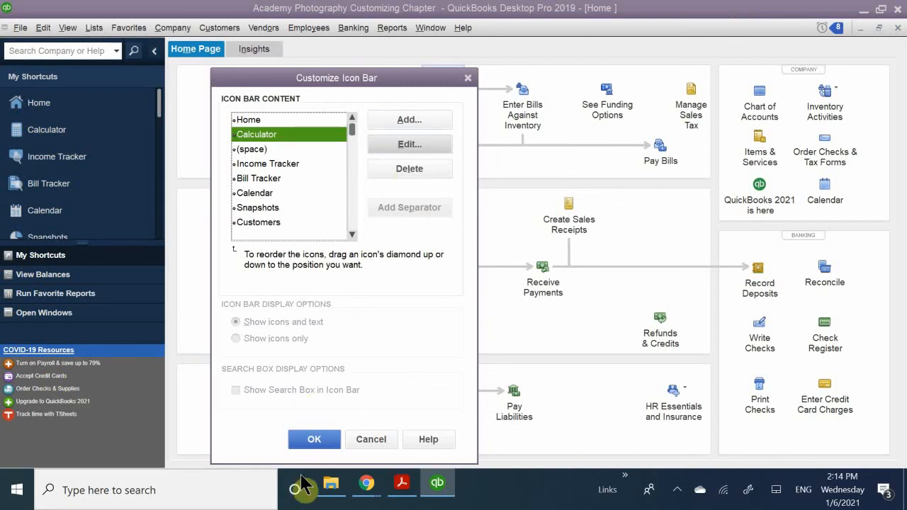
{"action": "left_click", "coordinate": [312, 440]}
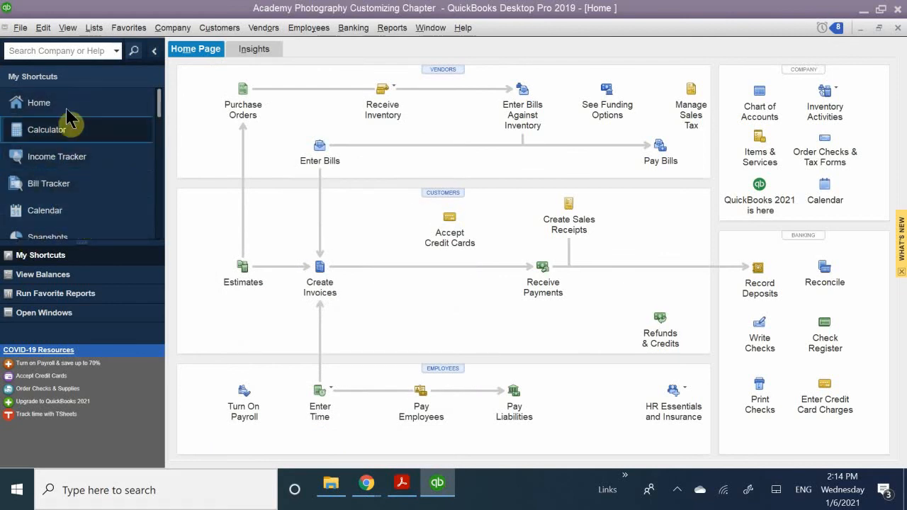
Switch the Icon Bar display from the Left Icon Bar to the Top Icon Bar.
{"action": "left_click", "coordinate": [43, 28]}
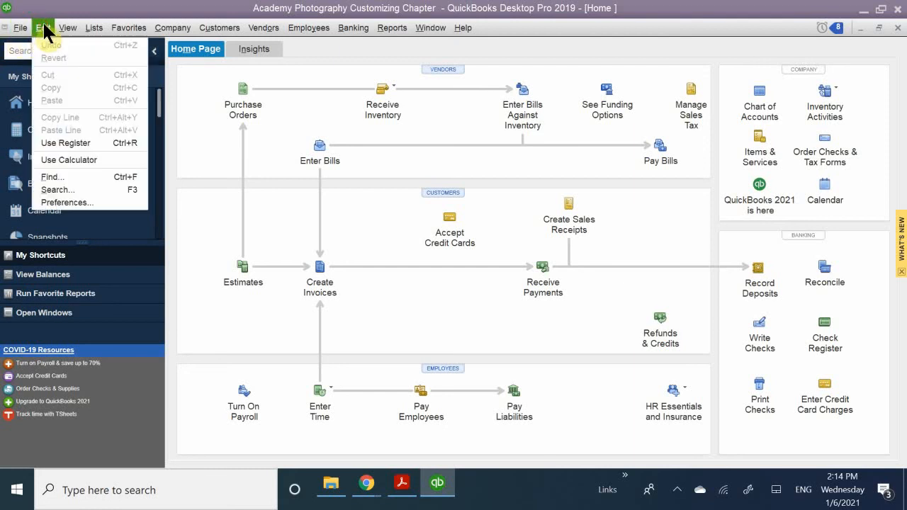
{"action": "left_click", "coordinate": [43, 28]}
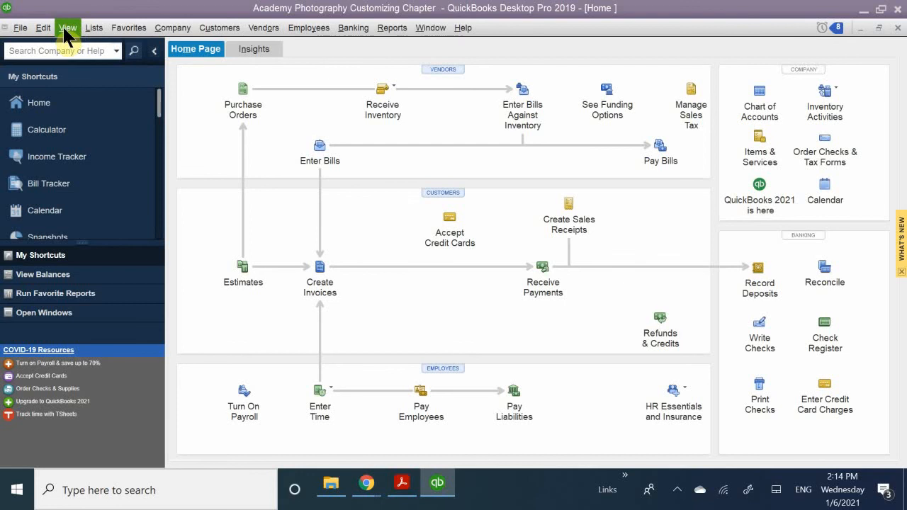
{"action": "left_click", "coordinate": [68, 31]}
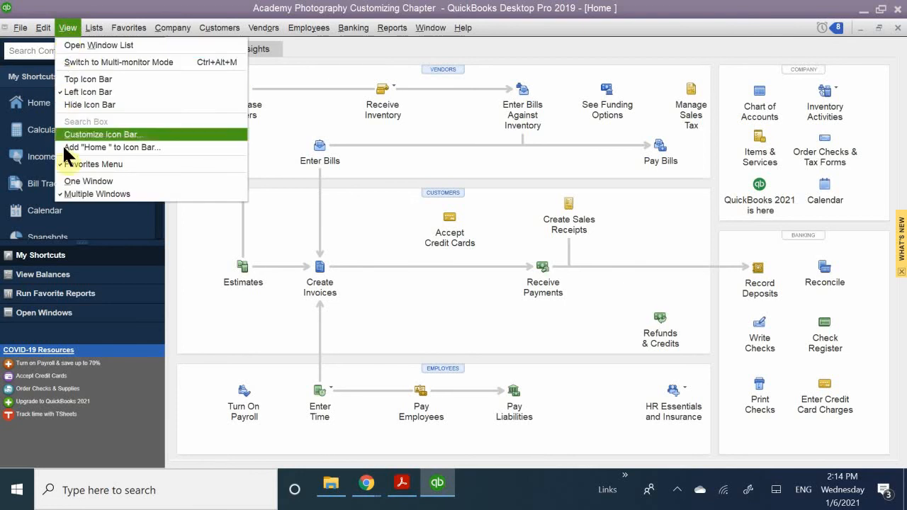
{"action": "left_click", "coordinate": [122, 78]}
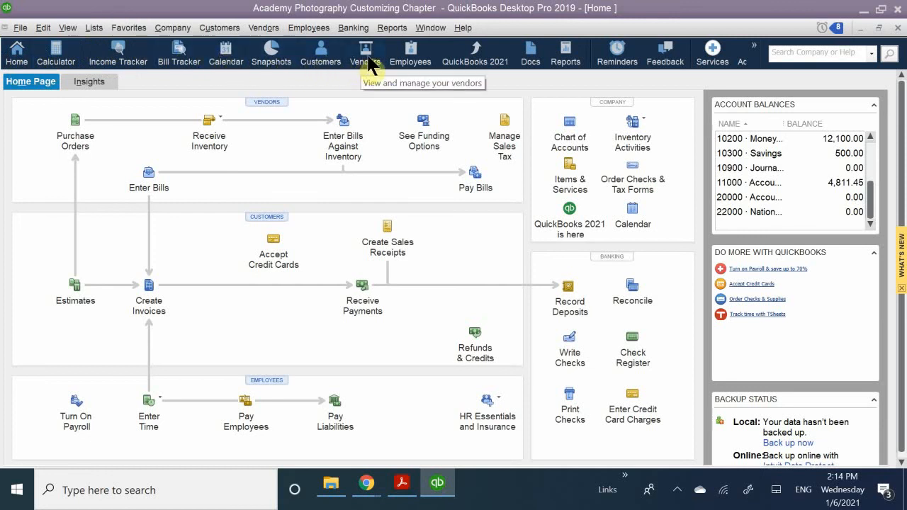
Turn on colored icons with a light background for the Top Icon Bar in the Desktop View preferences.
{"action": "left_click", "coordinate": [43, 30]}
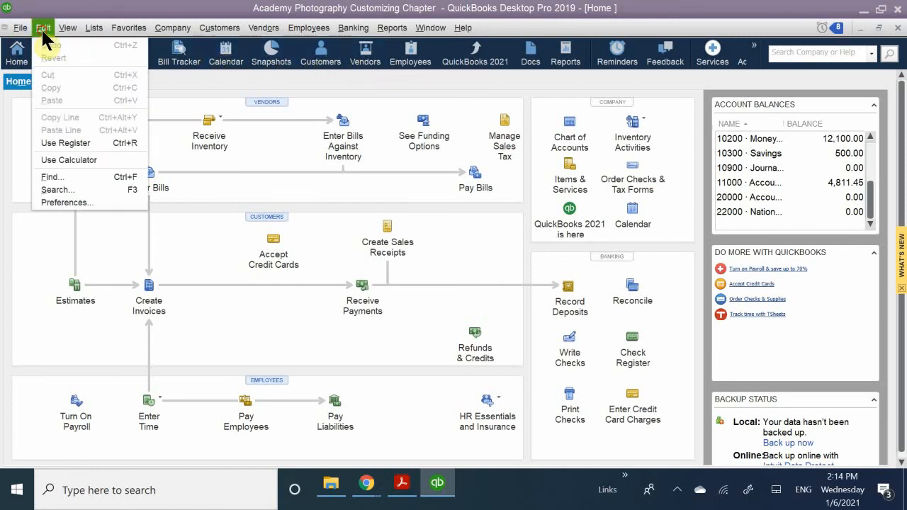
{"action": "left_click", "coordinate": [55, 201]}
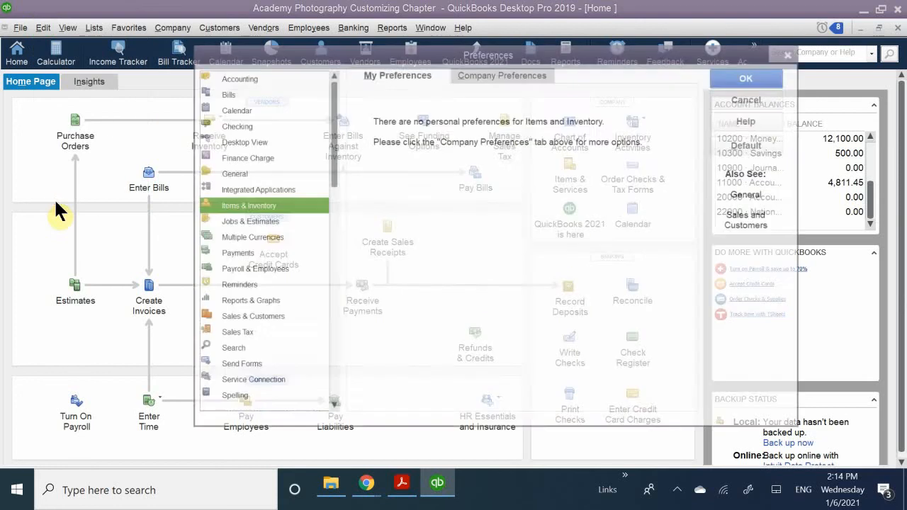
{"action": "left_click", "coordinate": [222, 140]}
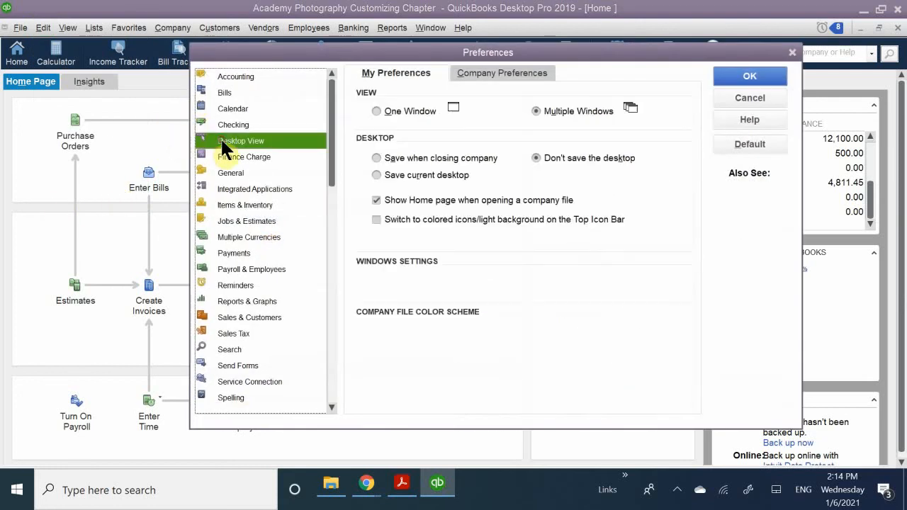
{"action": "left_click", "coordinate": [472, 71]}
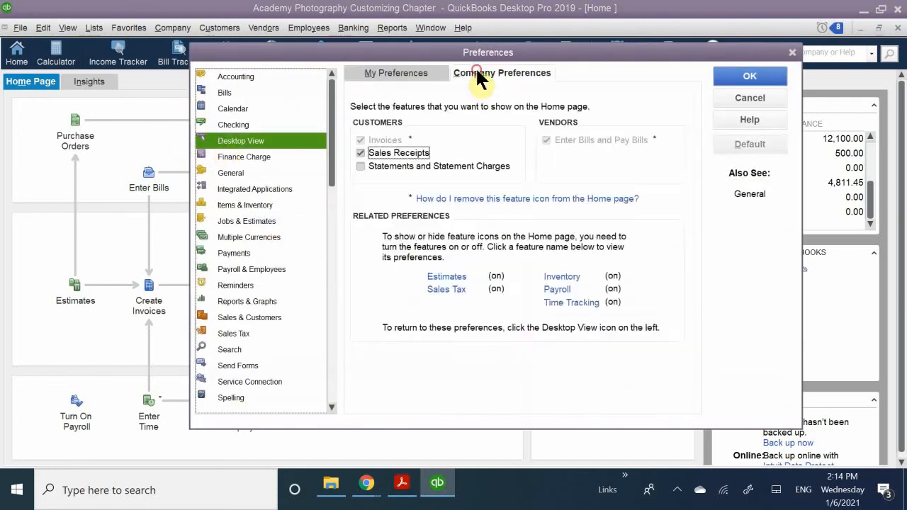
{"action": "left_click", "coordinate": [411, 71]}
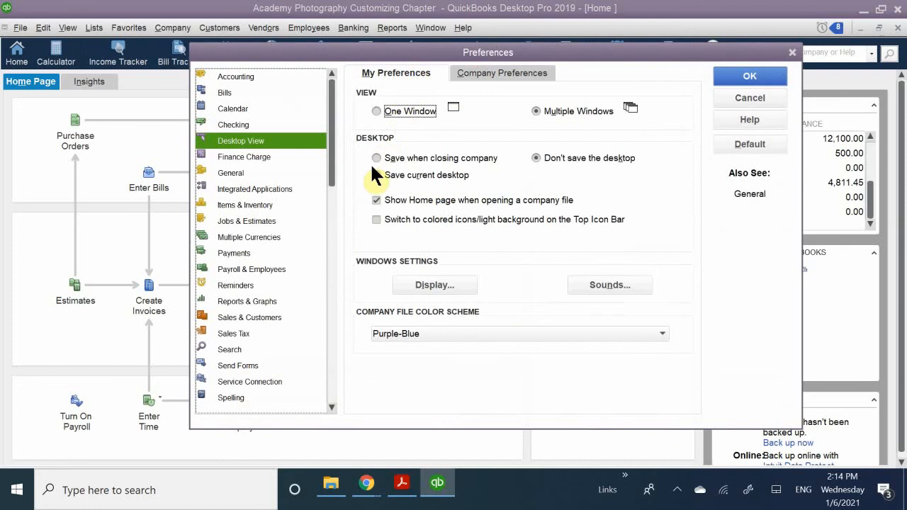
{"action": "left_click", "coordinate": [375, 220]}
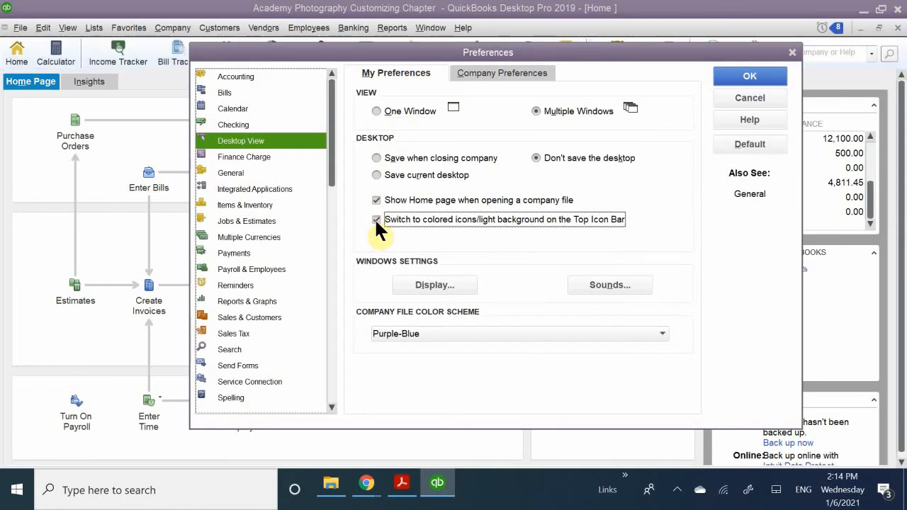
{"action": "left_click", "coordinate": [730, 74]}
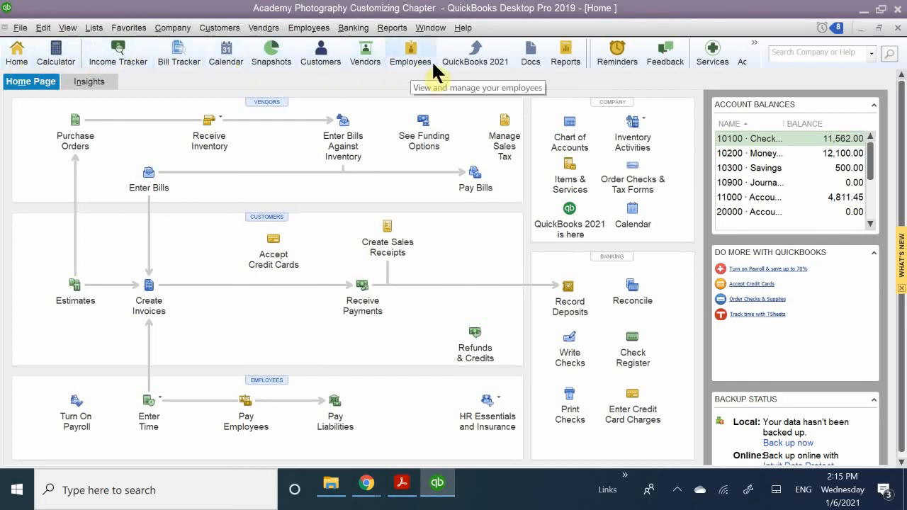
Move the Icon Bar from the Top Icon Bar placement to the Left Icon Bar.
{"action": "left_click", "coordinate": [43, 29]}
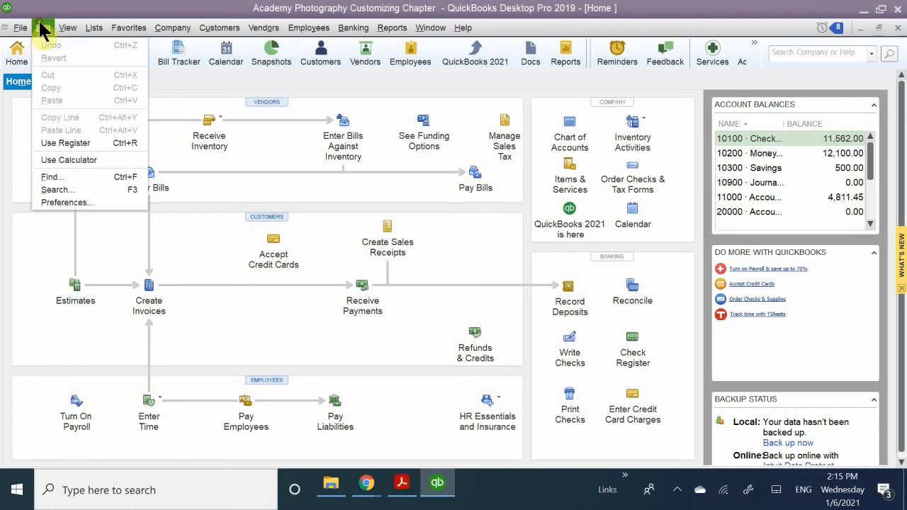
{"action": "mouse_move", "coordinate": [20, 33]}
{"action": "mouse_move", "coordinate": [67, 27]}
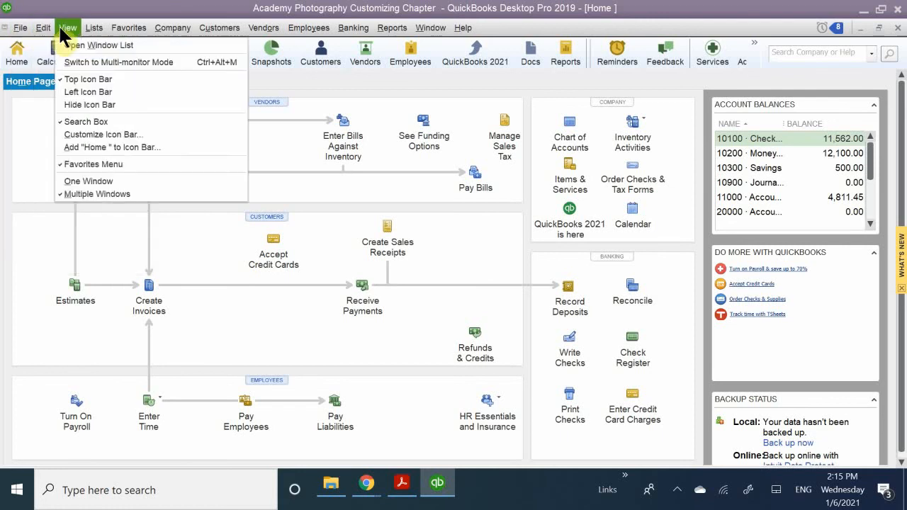
{"action": "left_click", "coordinate": [91, 105]}
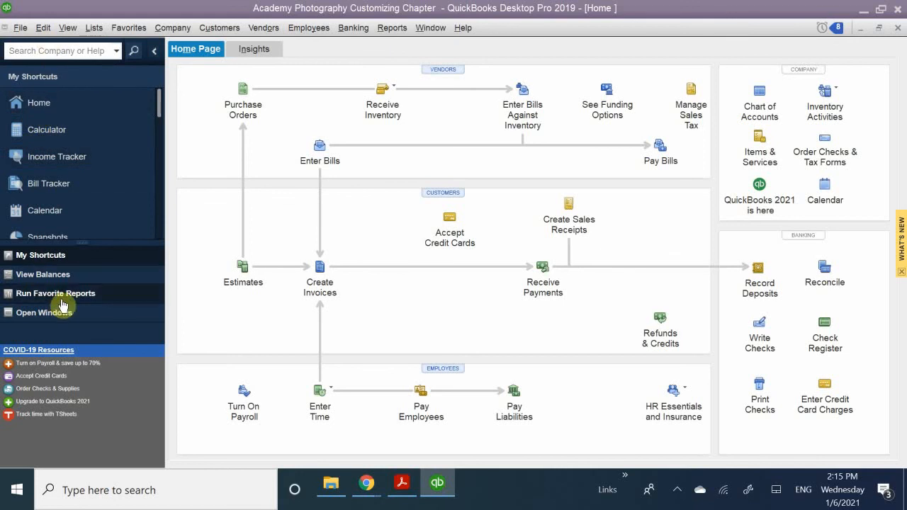
Show the Top Icon Bar again, and return to the Left Icon Bar.
{"action": "left_click", "coordinate": [44, 28]}
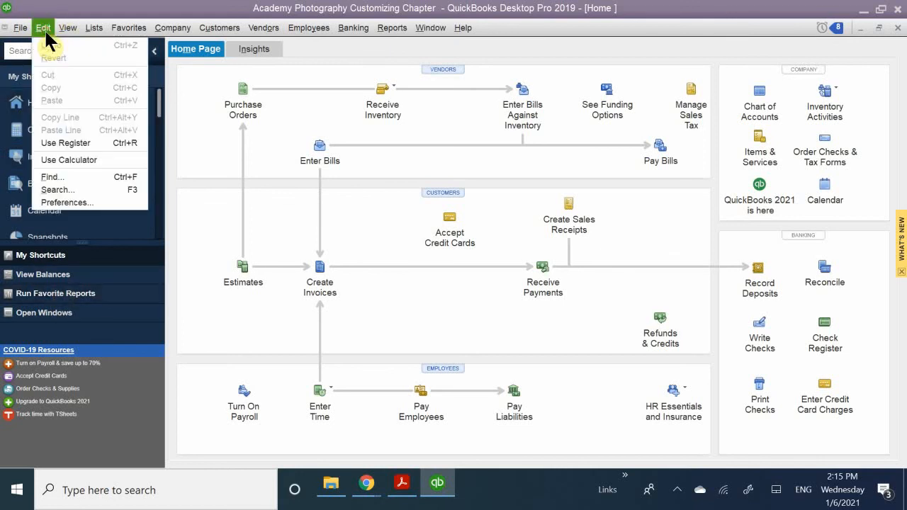
{"action": "mouse_move", "coordinate": [64, 27]}
{"action": "left_click", "coordinate": [71, 83]}
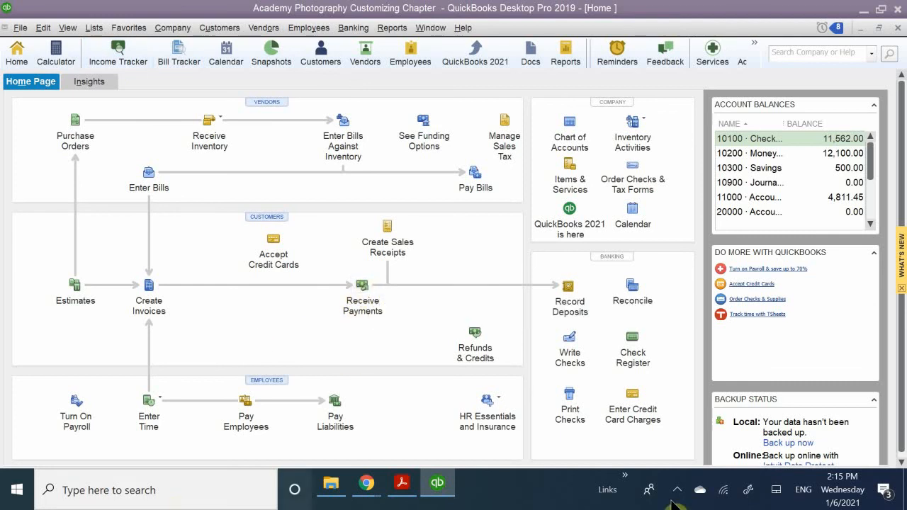
{"action": "left_click", "coordinate": [69, 29]}
{"action": "left_click", "coordinate": [89, 95]}
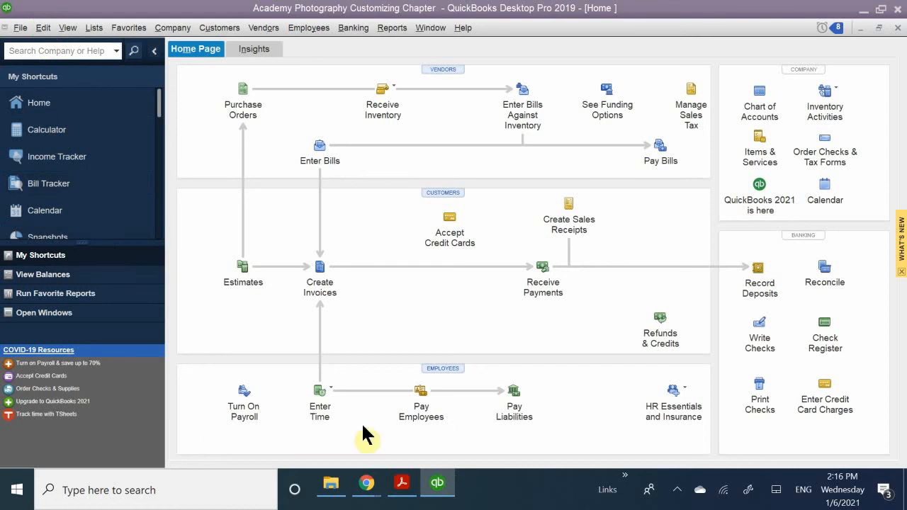
Switch to Acrobat Reader and review the Icon Bar customization instructions in QB CH 7.pdf, from Figure 7-7 to Figure 7-11.
{"action": "left_click", "coordinate": [402, 482]}
{"action": "scroll", "coordinate": [433, 383], "scroll_direction": "down", "scroll_amount": 5}
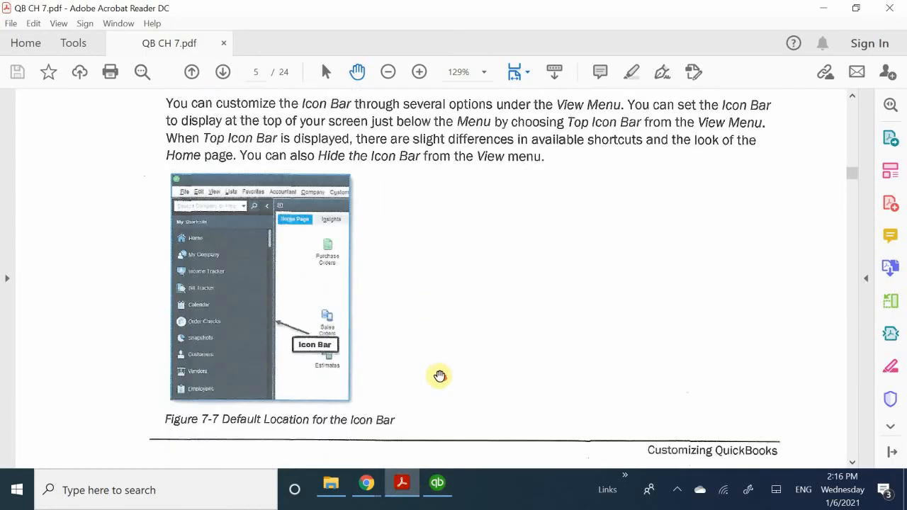
{"action": "scroll", "coordinate": [440, 376], "scroll_direction": "down", "scroll_amount": 13}
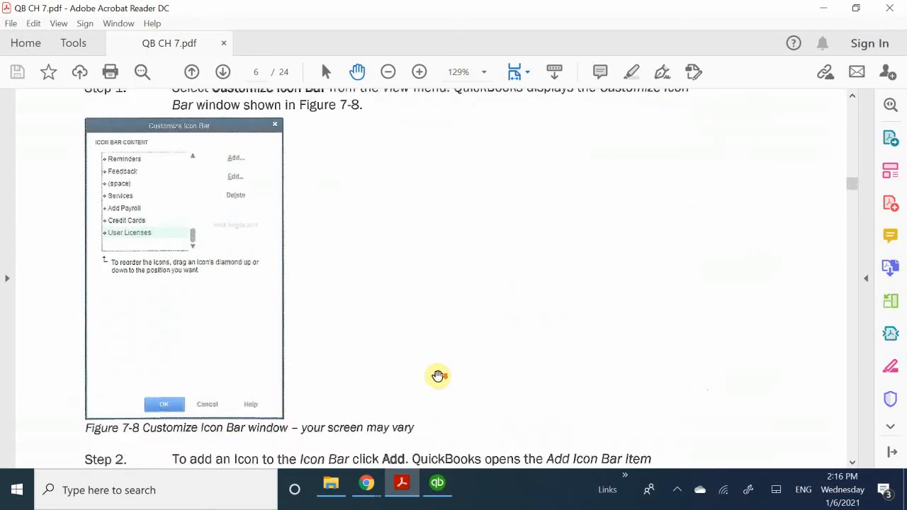
{"action": "scroll", "coordinate": [438, 375], "scroll_direction": "down", "scroll_amount": 15}
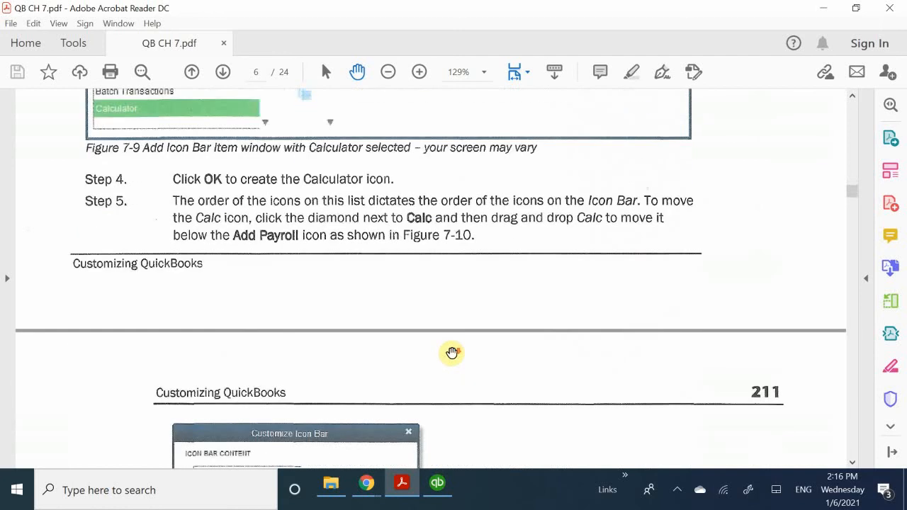
{"action": "scroll", "coordinate": [451, 352], "scroll_direction": "down", "scroll_amount": 8}
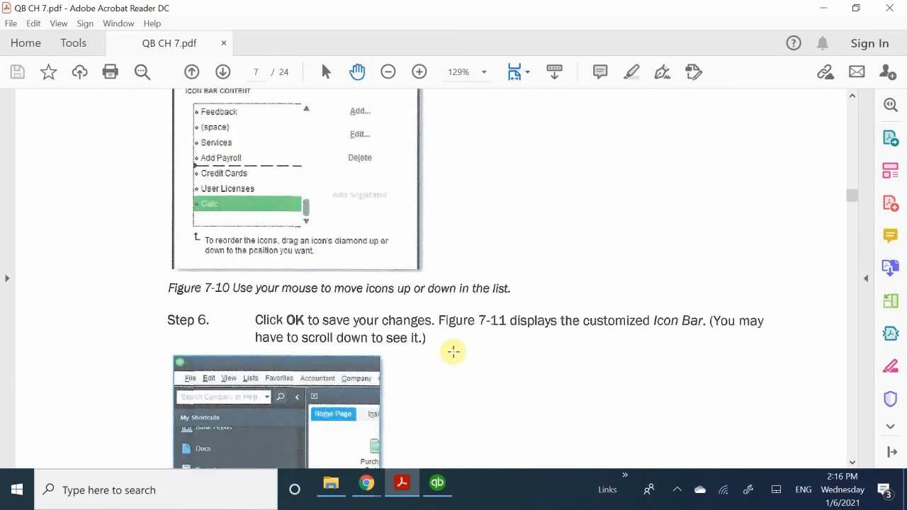
{"action": "scroll", "coordinate": [454, 351], "scroll_direction": "down", "scroll_amount": 2}
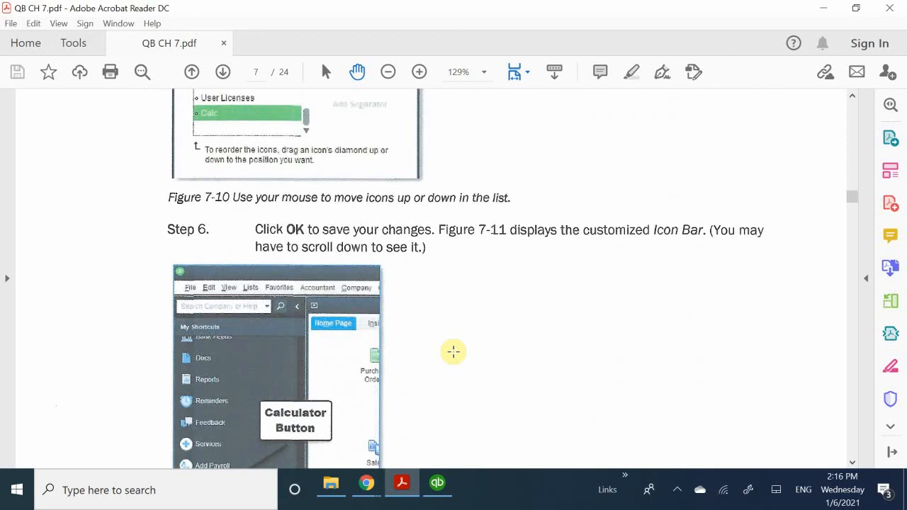
{"action": "scroll", "coordinate": [473, 314], "scroll_direction": "up", "scroll_amount": 10}
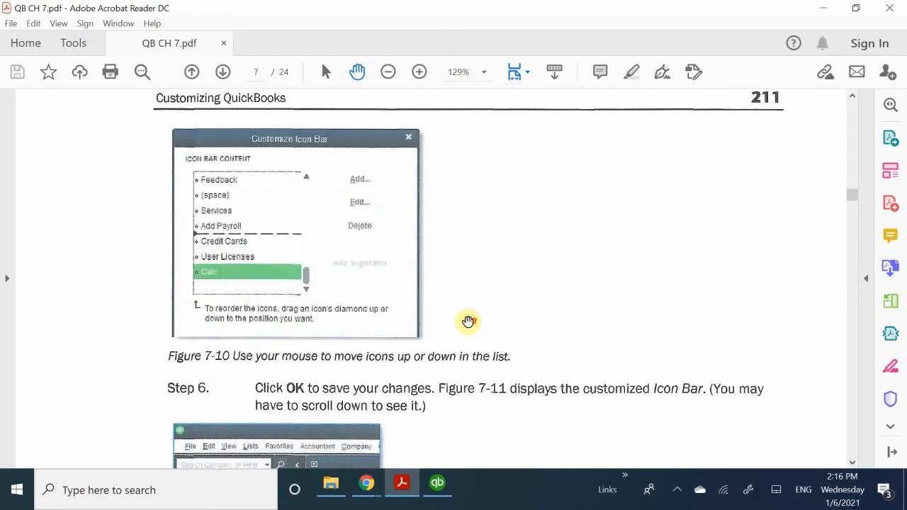
{"action": "scroll", "coordinate": [469, 321], "scroll_direction": "up", "scroll_amount": 1}
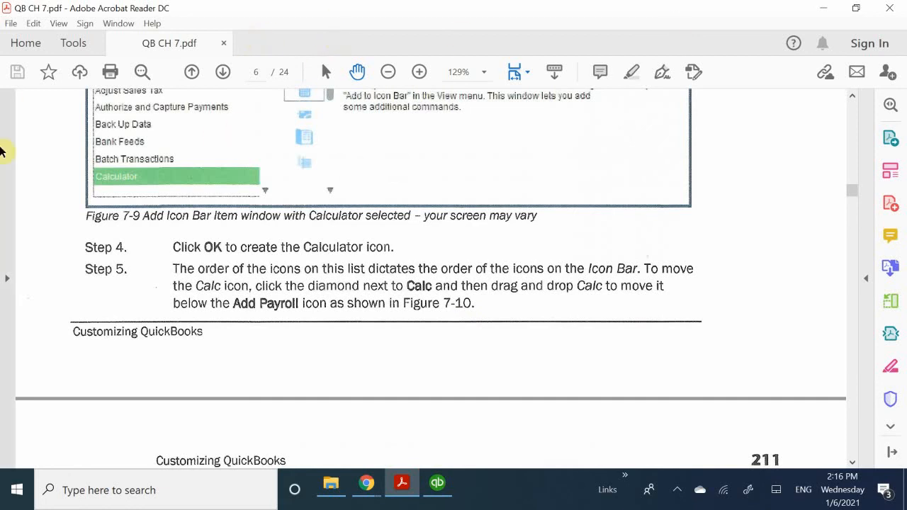
{"action": "scroll", "coordinate": [213, 240], "scroll_direction": "up", "scroll_amount": 1}
{"action": "scroll", "coordinate": [212, 239], "scroll_direction": "up", "scroll_amount": 10}
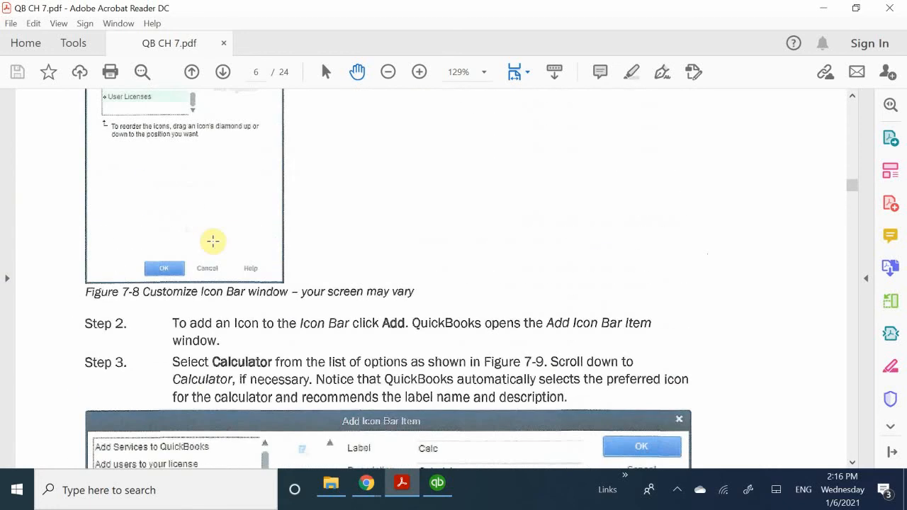
{"action": "scroll", "coordinate": [212, 241], "scroll_direction": "down", "scroll_amount": 13}
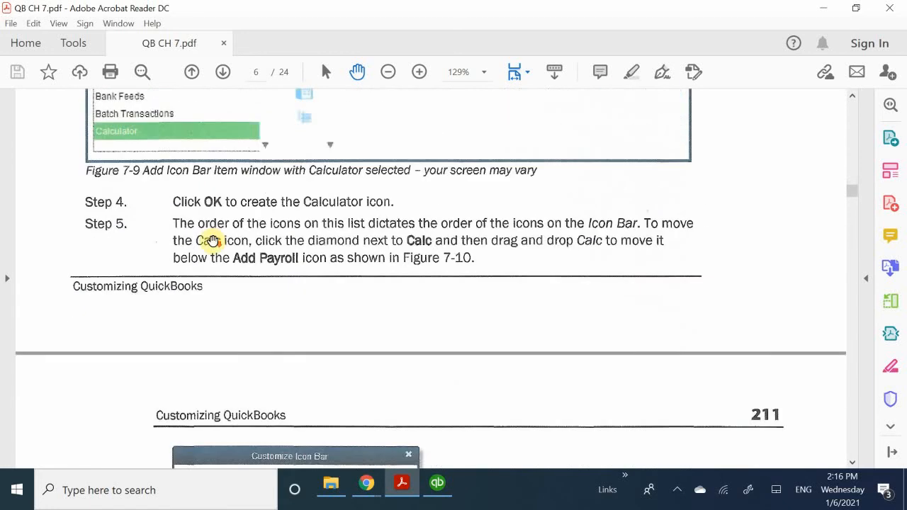
{"action": "scroll", "coordinate": [212, 241], "scroll_direction": "down", "scroll_amount": 8}
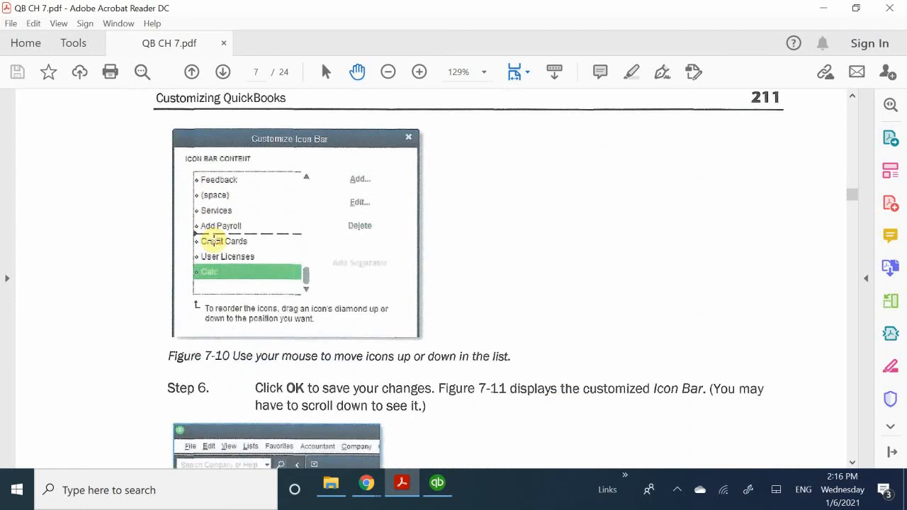
{"action": "scroll", "coordinate": [300, 235], "scroll_direction": "down", "scroll_amount": 4}
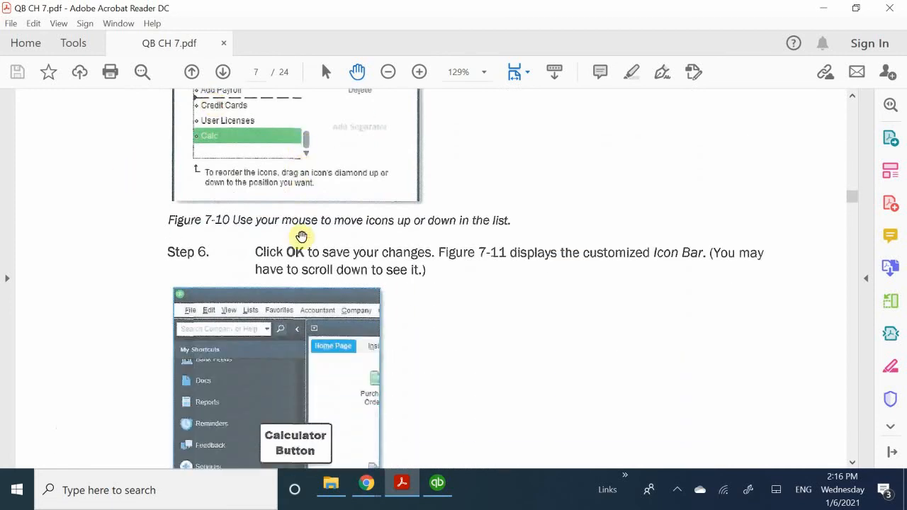
{"action": "scroll", "coordinate": [301, 236], "scroll_direction": "down", "scroll_amount": 2}
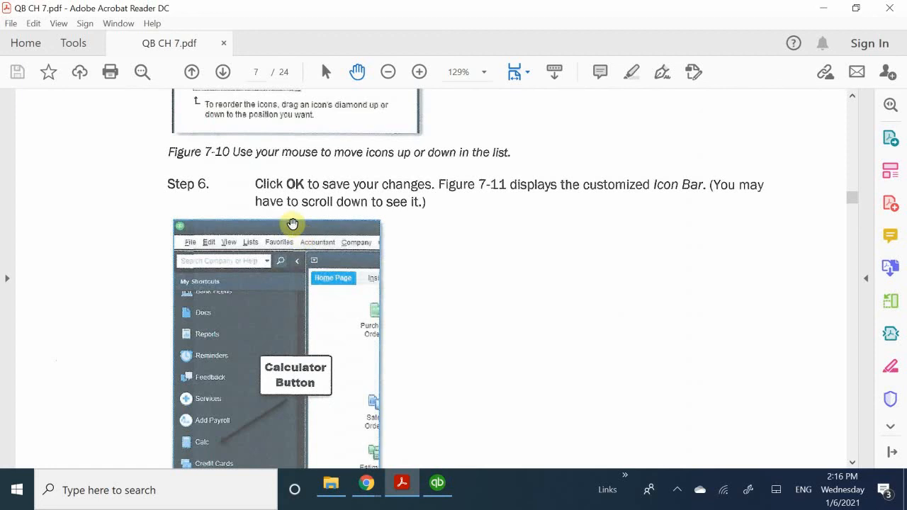
Read the introduction to QuickBooks Items and Other Lists in the PDF, checking back against Figure 7-11.
{"action": "scroll", "coordinate": [371, 284], "scroll_direction": "down", "scroll_amount": 4}
{"action": "scroll", "coordinate": [370, 284], "scroll_direction": "down", "scroll_amount": 5}
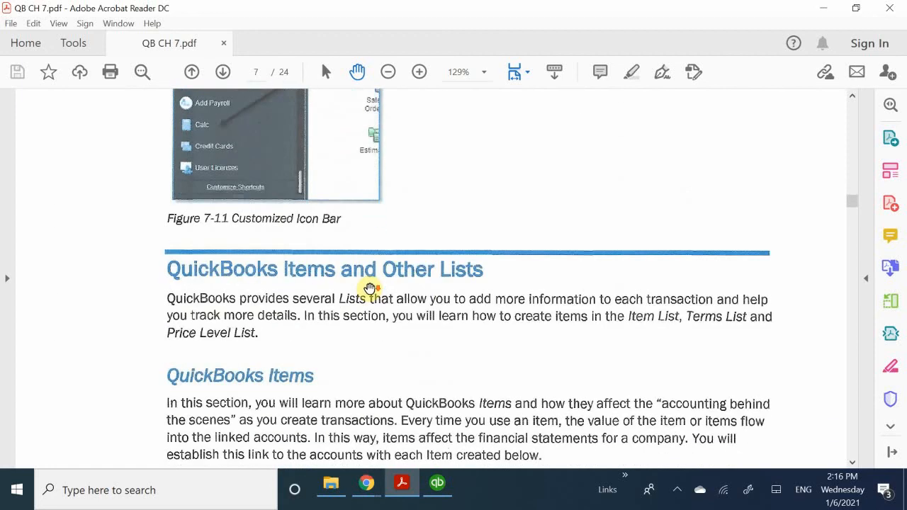
{"action": "scroll", "coordinate": [370, 287], "scroll_direction": "up", "scroll_amount": 3}
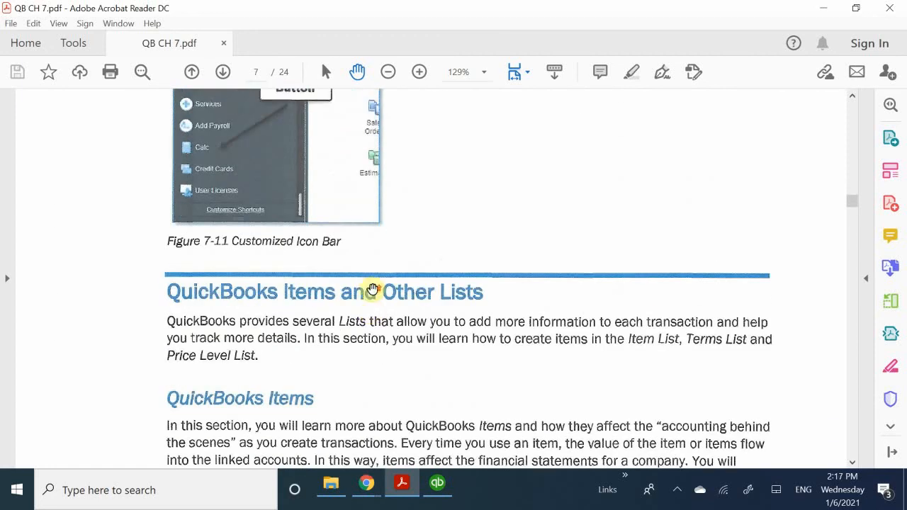
{"action": "scroll", "coordinate": [373, 289], "scroll_direction": "up", "scroll_amount": 4}
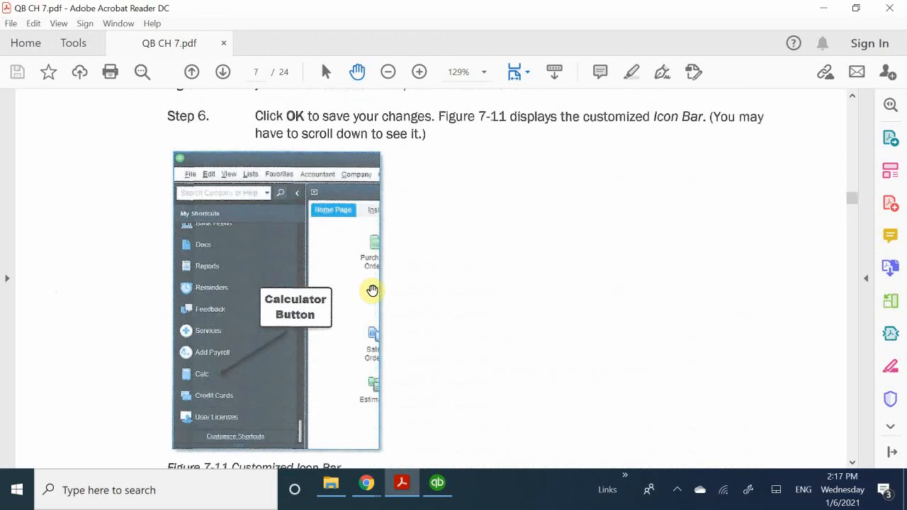
{"action": "scroll", "coordinate": [377, 287], "scroll_direction": "down", "scroll_amount": 9}
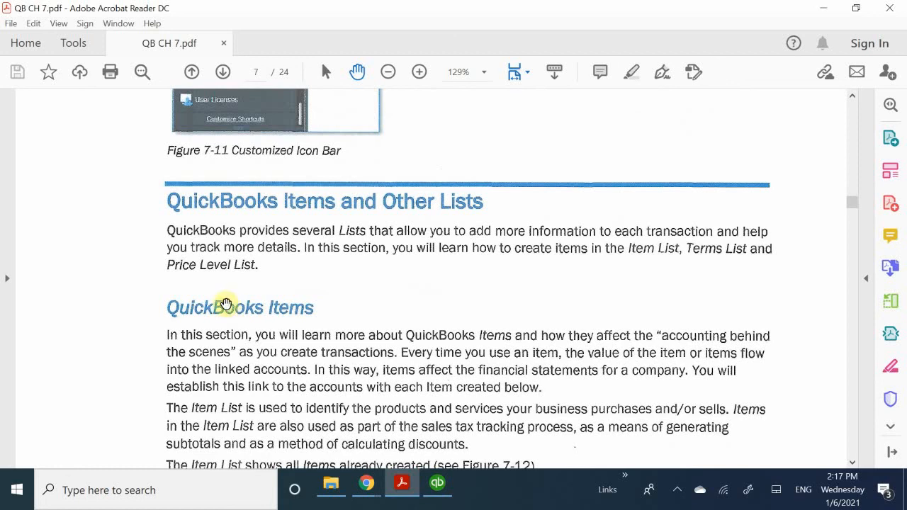
{"action": "scroll", "coordinate": [258, 224], "scroll_direction": "up", "scroll_amount": 3}
{"action": "scroll", "coordinate": [257, 223], "scroll_direction": "up", "scroll_amount": 10}
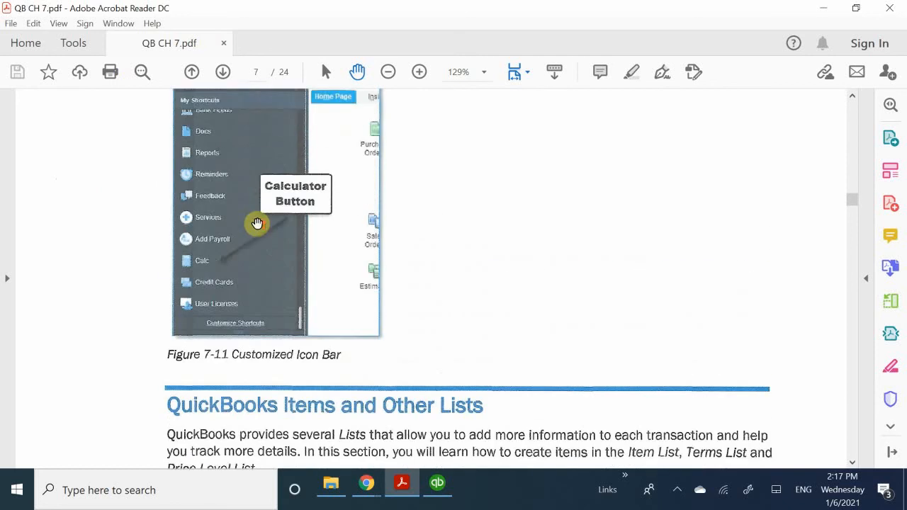
{"action": "scroll", "coordinate": [255, 222], "scroll_direction": "down", "scroll_amount": 4}
{"action": "scroll", "coordinate": [256, 223], "scroll_direction": "down", "scroll_amount": 4}
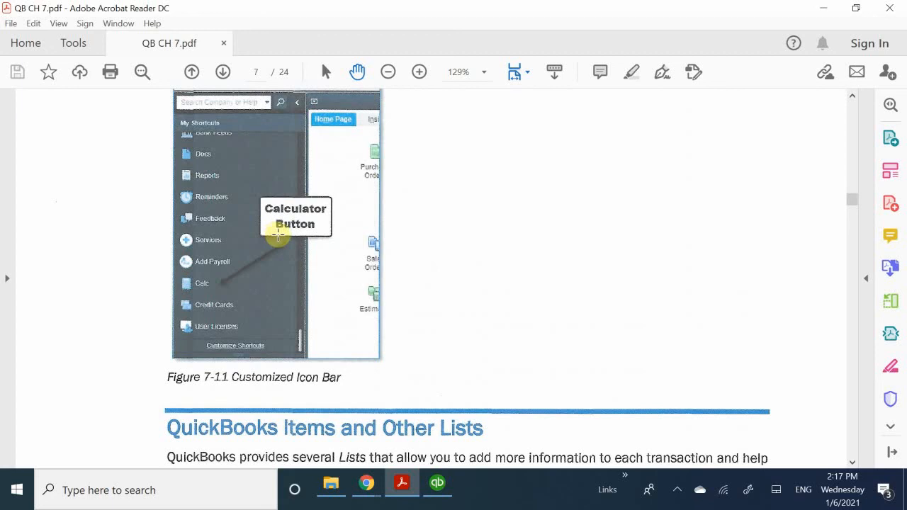
{"action": "scroll", "coordinate": [523, 225], "scroll_direction": "down", "scroll_amount": 5}
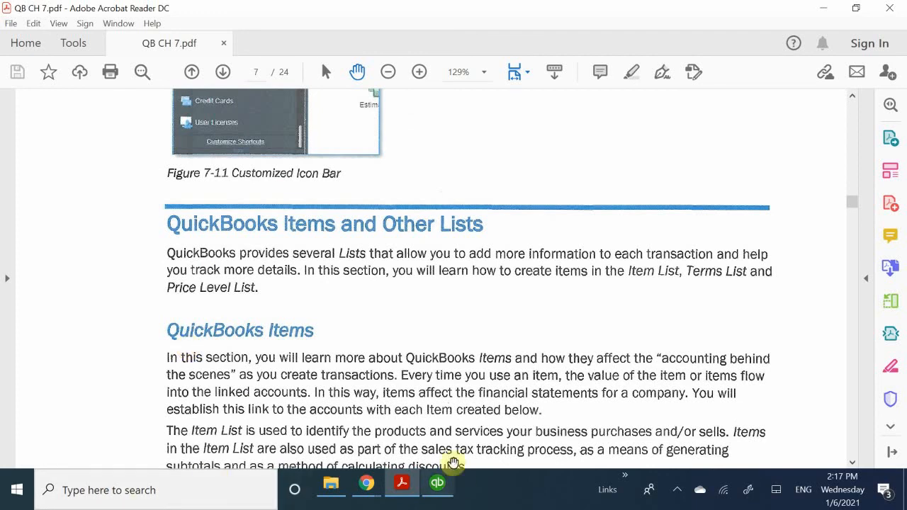
Switch back to QuickBooks and open the Item List.
{"action": "left_click", "coordinate": [439, 490]}
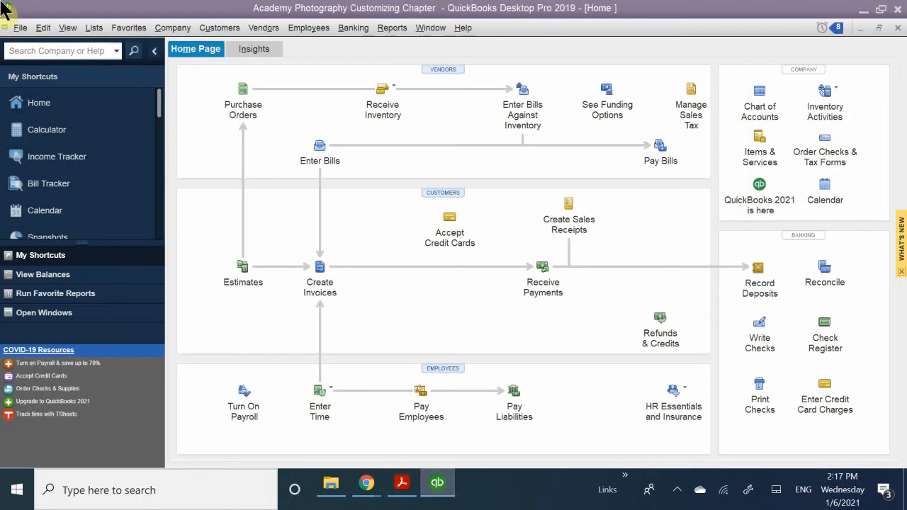
{"action": "left_click", "coordinate": [90, 31]}
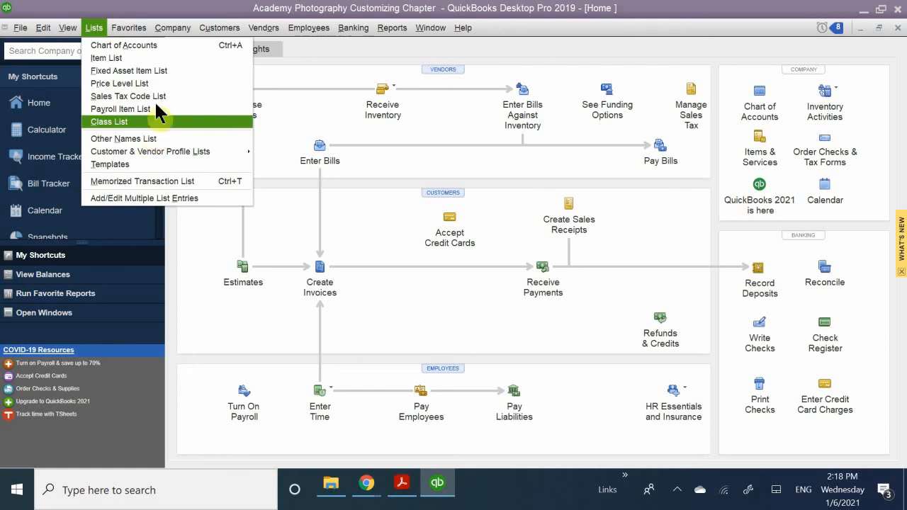
{"action": "left_click", "coordinate": [140, 58]}
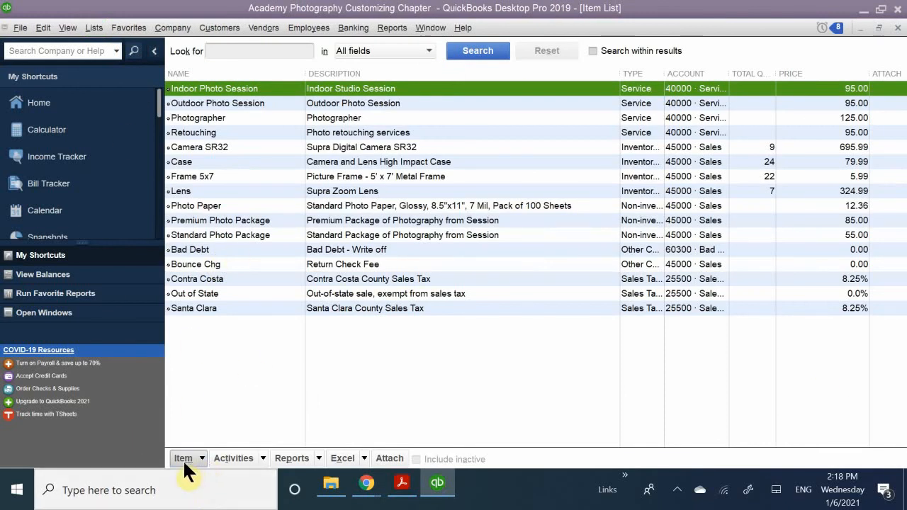
Review the commands available for items and the kinds of lists QuickBooks offers, and reopen the Item List.
{"action": "left_click", "coordinate": [201, 457]}
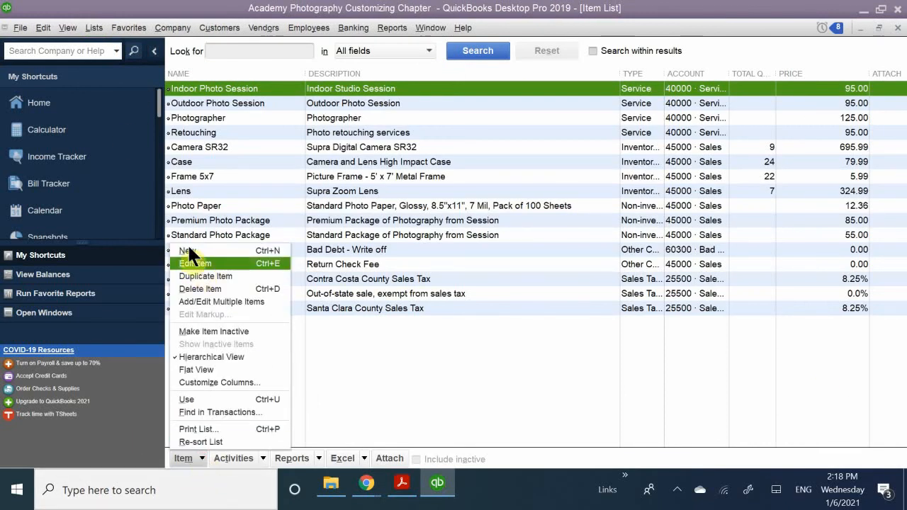
{"action": "left_click", "coordinate": [406, 360]}
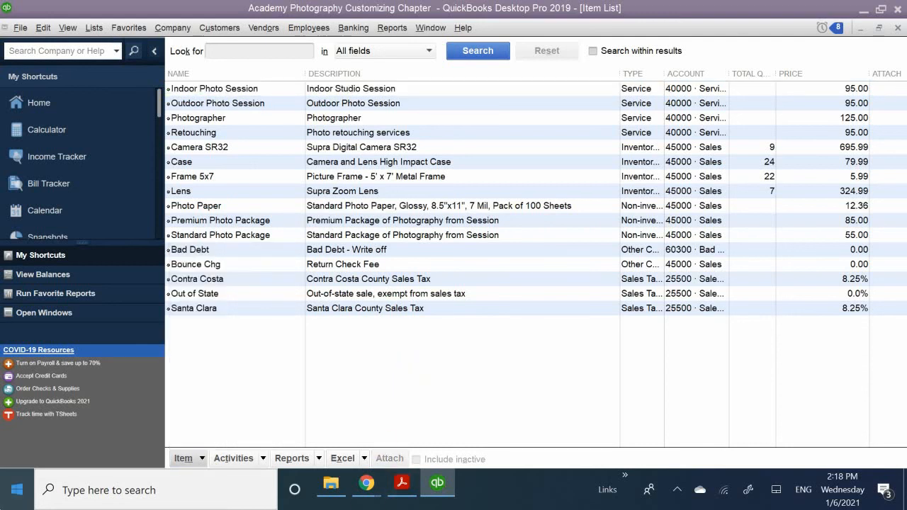
{"action": "left_click", "coordinate": [93, 28]}
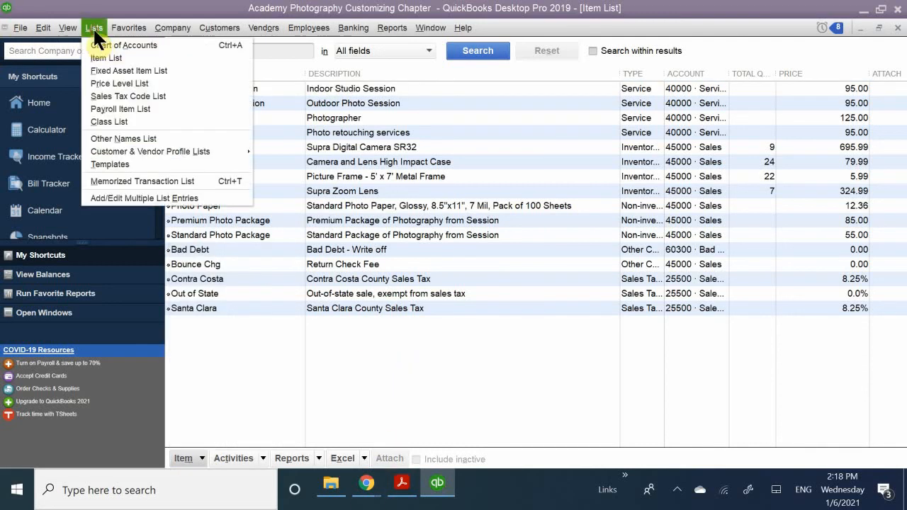
{"action": "left_click", "coordinate": [165, 55]}
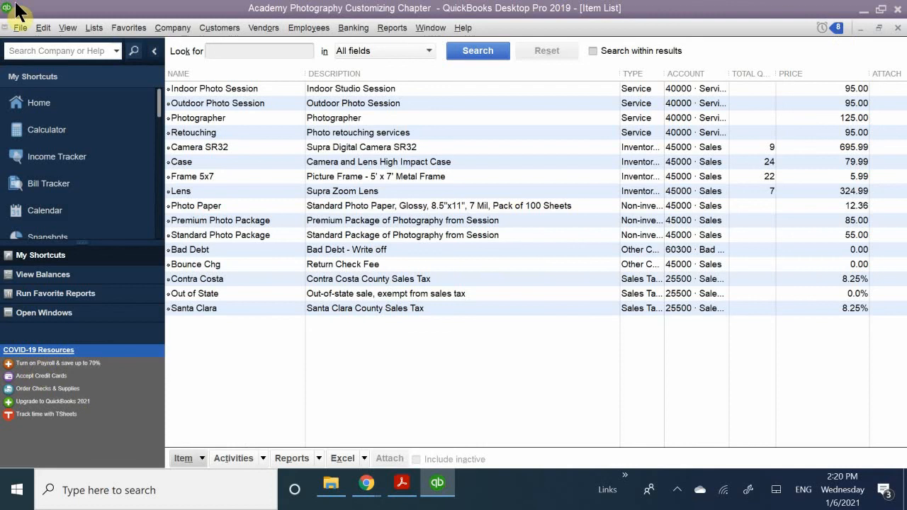
{"action": "left_click", "coordinate": [92, 30]}
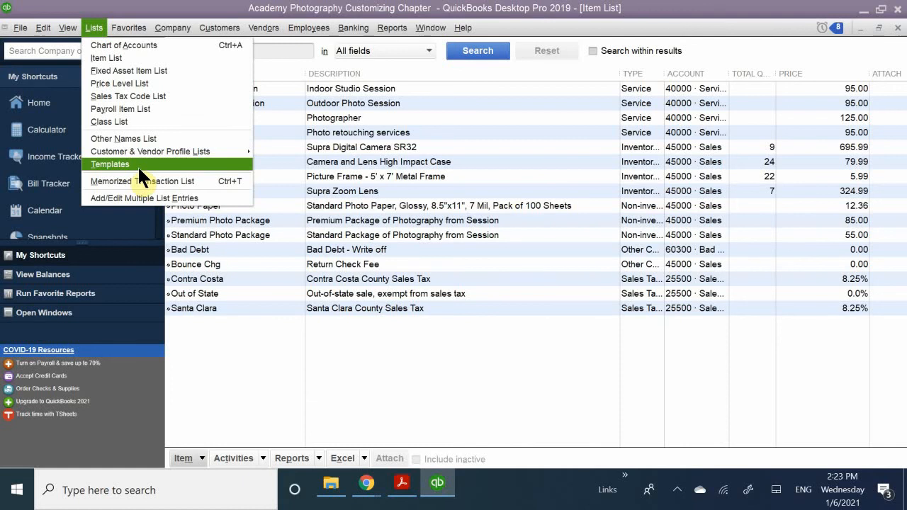
{"action": "left_click", "coordinate": [112, 57]}
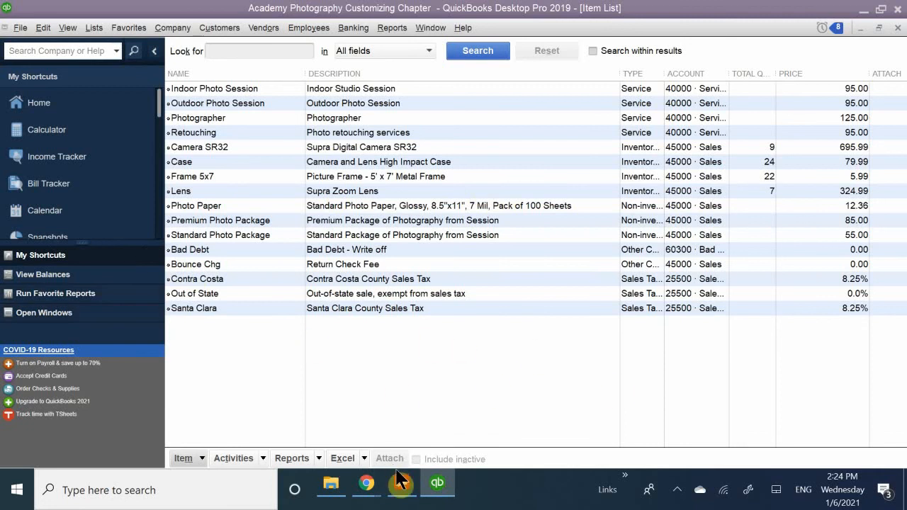
Switch to Acrobat Reader and review the QuickBooks Items section of QB CH 7.pdf through Figure 7-12, the Item List.
{"action": "mouse_move", "coordinate": [403, 485]}
{"action": "left_click", "coordinate": [414, 436]}
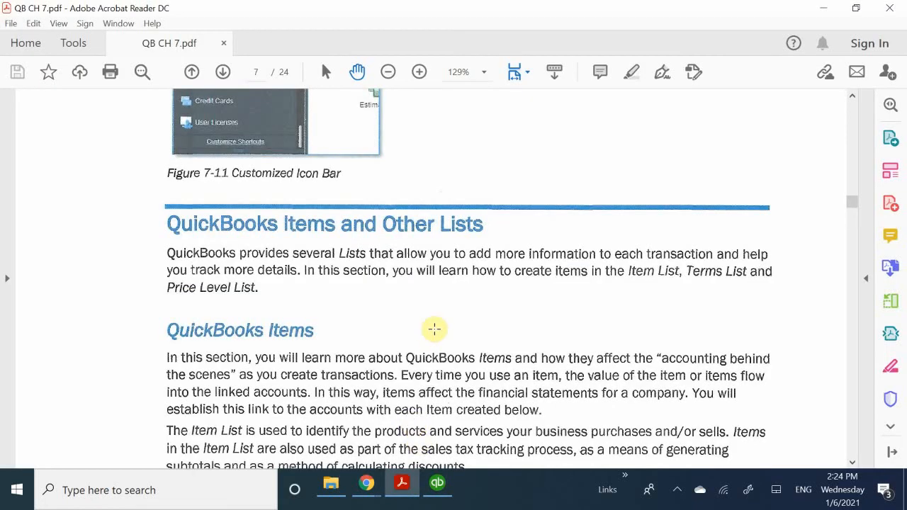
{"action": "scroll", "coordinate": [434, 329], "scroll_direction": "down", "scroll_amount": 10}
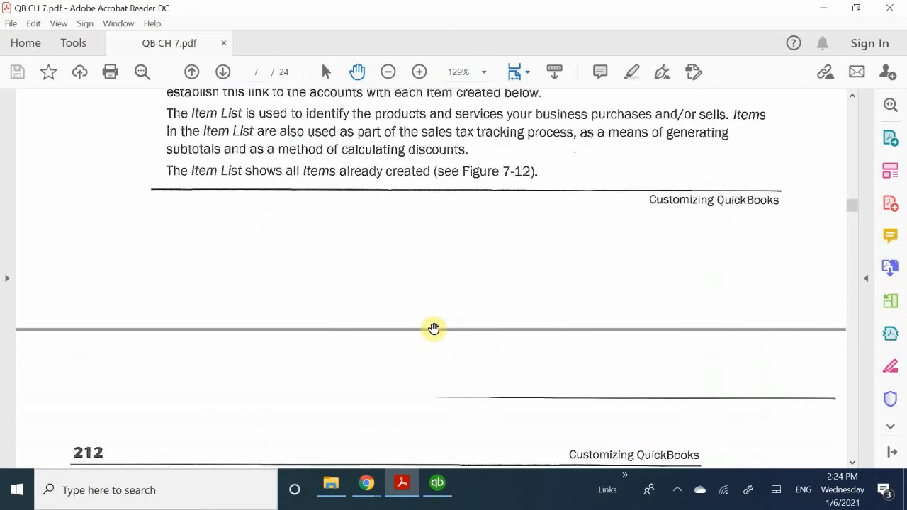
{"action": "scroll", "coordinate": [435, 329], "scroll_direction": "down", "scroll_amount": 8}
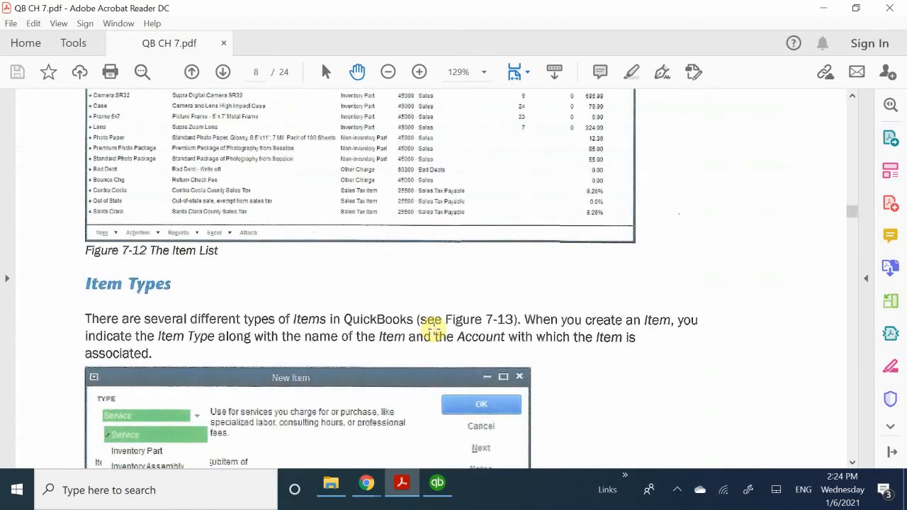
{"action": "scroll", "coordinate": [435, 331], "scroll_direction": "up", "scroll_amount": 15}
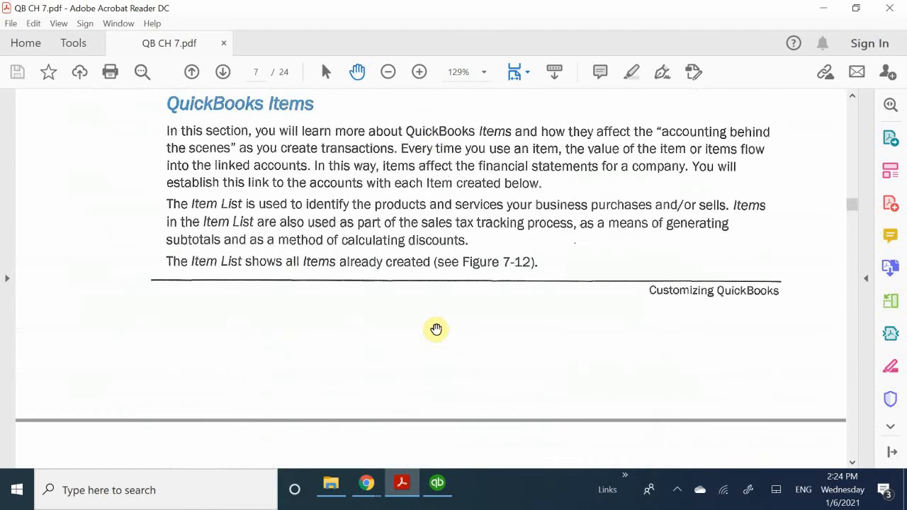
{"action": "scroll", "coordinate": [436, 329], "scroll_direction": "up", "scroll_amount": 7}
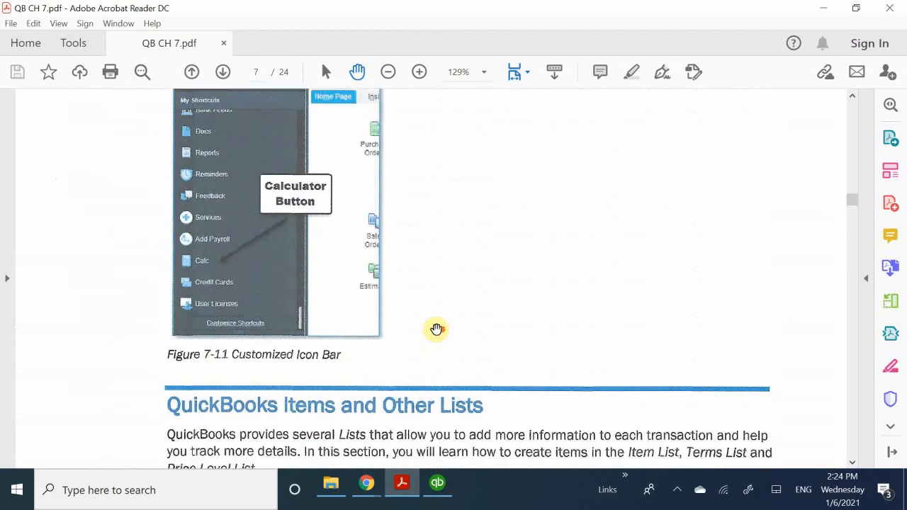
{"action": "scroll", "coordinate": [436, 329], "scroll_direction": "down", "scroll_amount": 15}
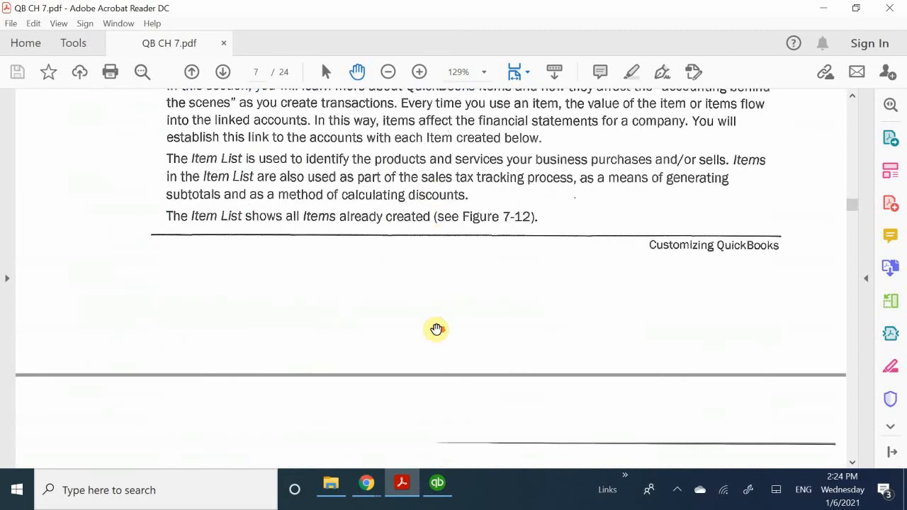
{"action": "scroll", "coordinate": [436, 329], "scroll_direction": "down", "scroll_amount": 10}
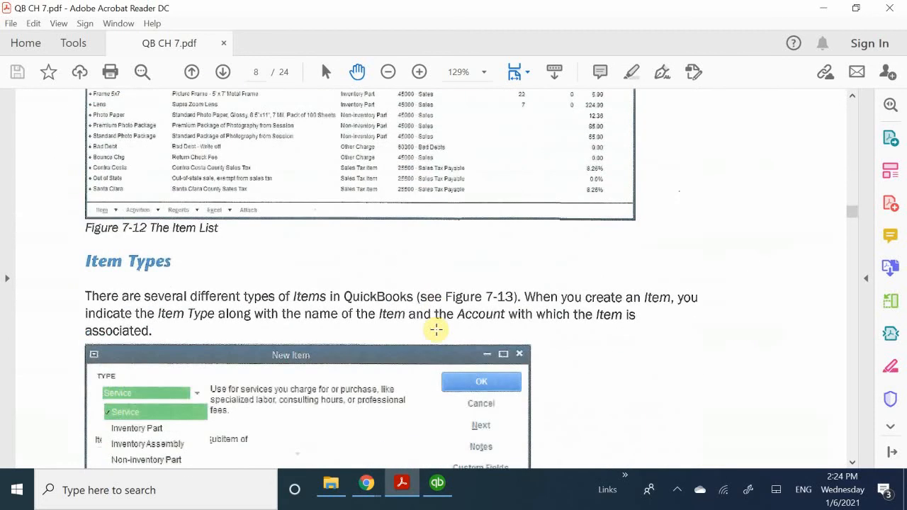
Read the Item Types section in the PDF, covering Figure 7-13 and the descriptions from Service Items to Payment Items.
{"action": "scroll", "coordinate": [436, 329], "scroll_direction": "down", "scroll_amount": 5}
{"action": "scroll", "coordinate": [435, 329], "scroll_direction": "down", "scroll_amount": 4}
{"action": "scroll", "coordinate": [436, 329], "scroll_direction": "up", "scroll_amount": 10}
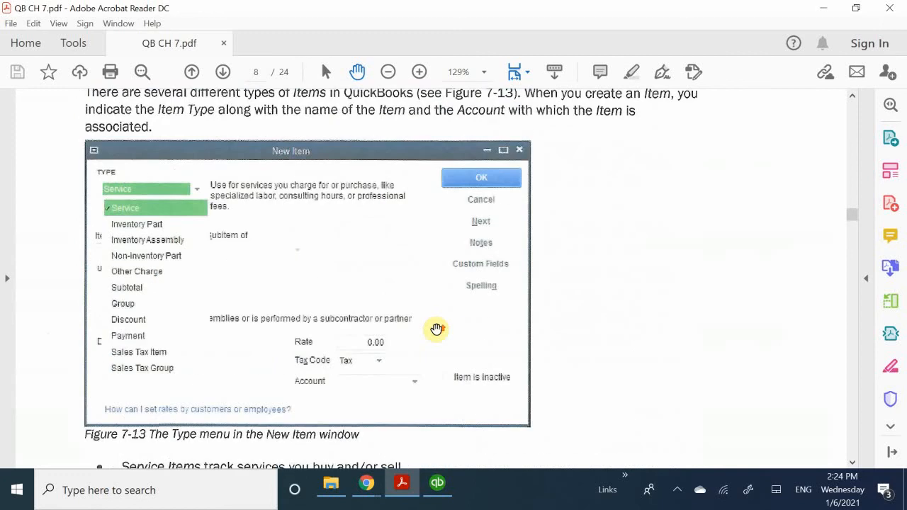
{"action": "scroll", "coordinate": [436, 329], "scroll_direction": "up", "scroll_amount": 5}
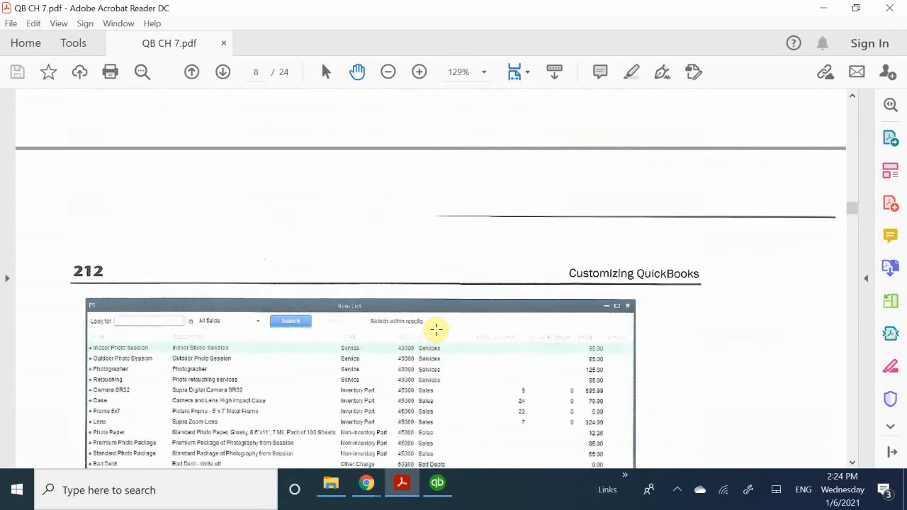
{"action": "scroll", "coordinate": [436, 329], "scroll_direction": "down", "scroll_amount": 12}
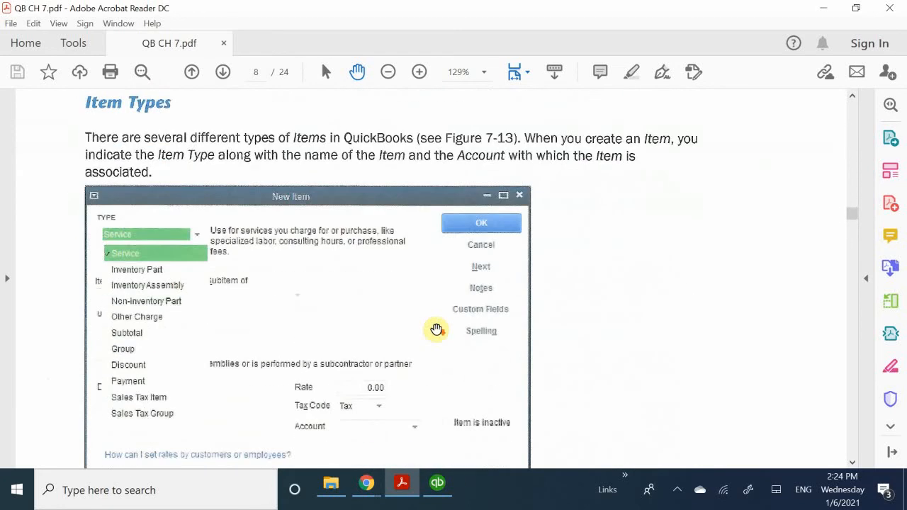
{"action": "scroll", "coordinate": [436, 329], "scroll_direction": "down", "scroll_amount": 5}
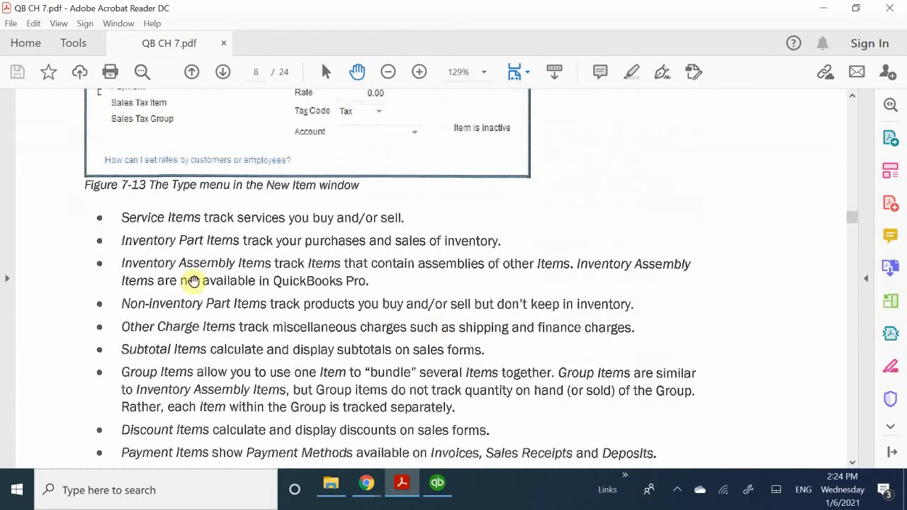
{"action": "scroll", "coordinate": [193, 380], "scroll_direction": "down", "scroll_amount": 1}
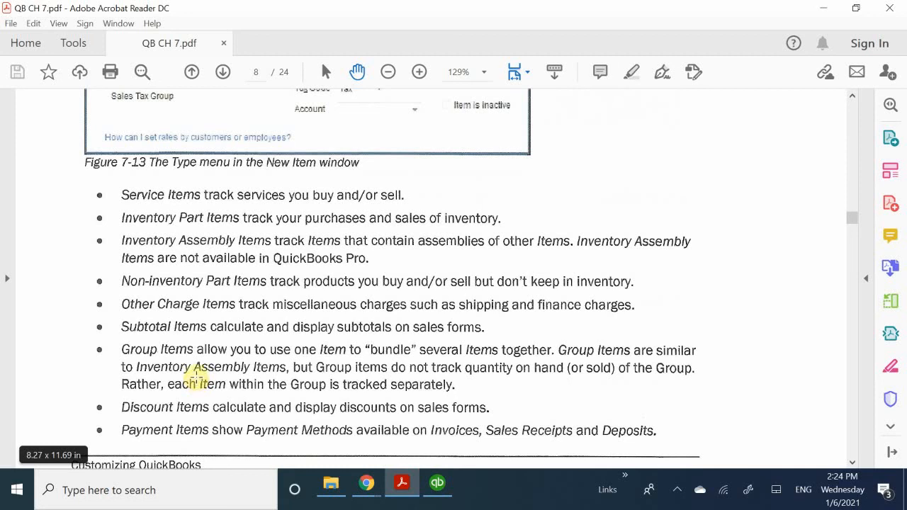
{"action": "scroll", "coordinate": [197, 379], "scroll_direction": "up", "scroll_amount": 1}
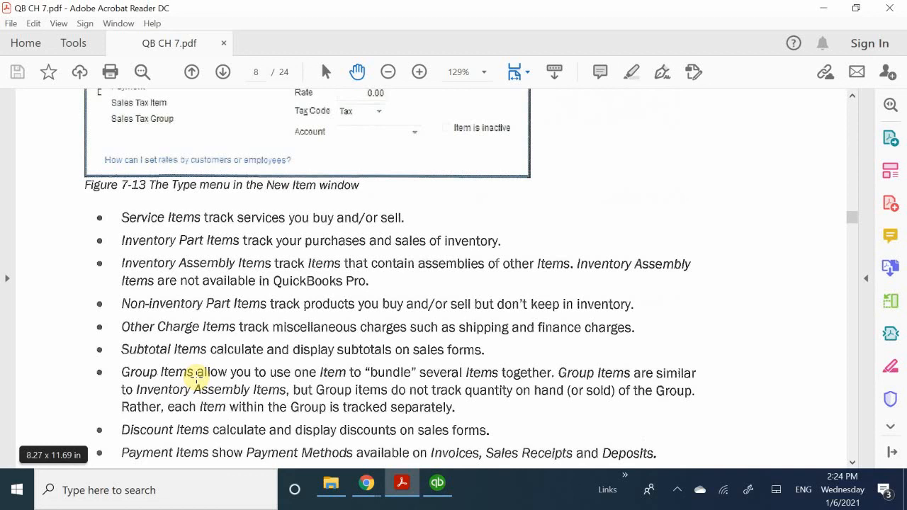
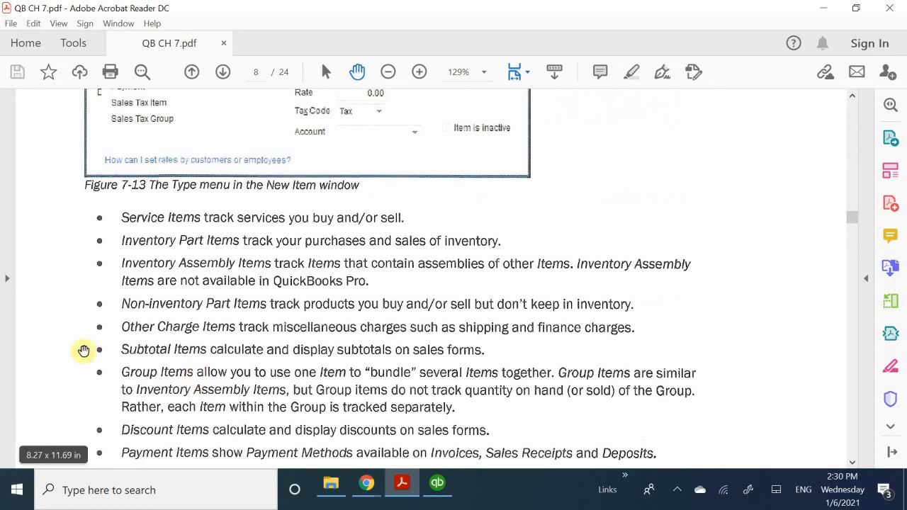
Read the remaining item type descriptions in the PDF through Sales Tax Group Items and the Service Items practice steps.
{"action": "scroll", "coordinate": [106, 384], "scroll_direction": "down", "scroll_amount": 1}
{"action": "scroll", "coordinate": [105, 387], "scroll_direction": "down", "scroll_amount": 1}
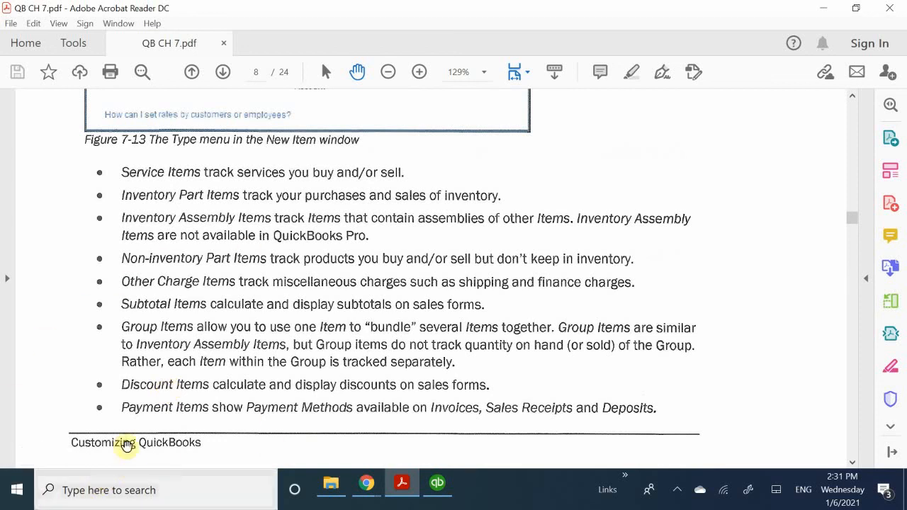
{"action": "scroll", "coordinate": [145, 369], "scroll_direction": "down", "scroll_amount": 1}
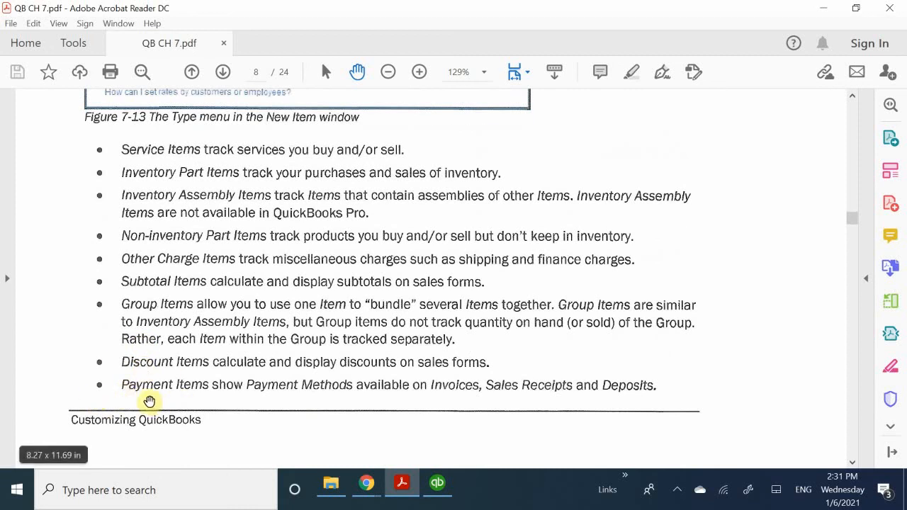
{"action": "scroll", "coordinate": [118, 401], "scroll_direction": "down", "scroll_amount": 2}
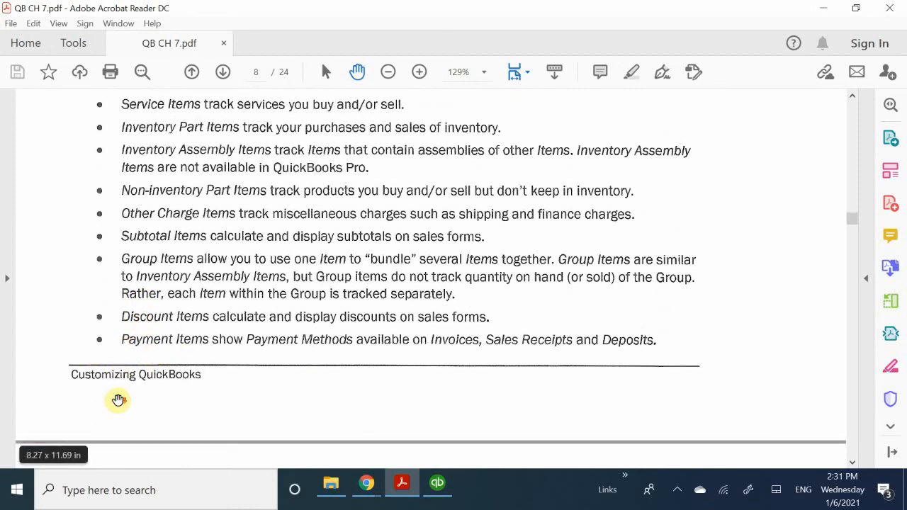
{"action": "scroll", "coordinate": [118, 401], "scroll_direction": "down", "scroll_amount": 2}
{"action": "scroll", "coordinate": [118, 401], "scroll_direction": "up", "scroll_amount": 1}
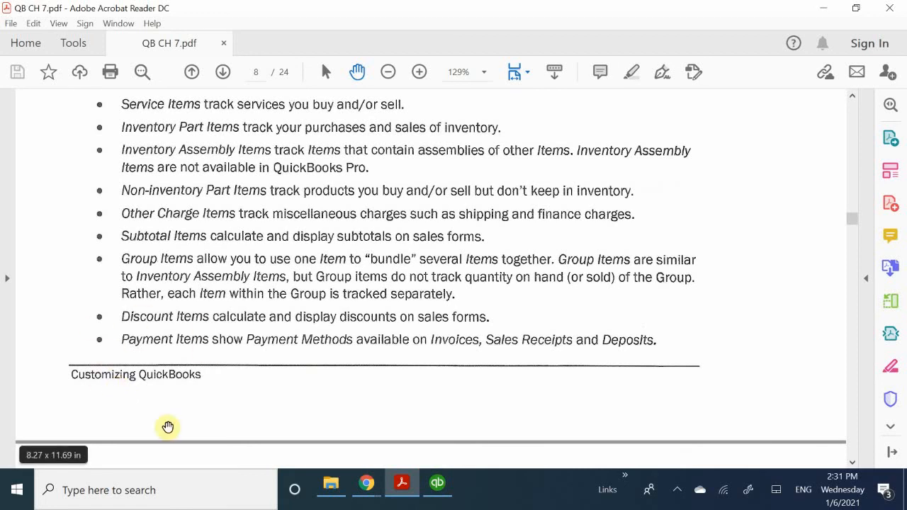
{"action": "scroll", "coordinate": [140, 359], "scroll_direction": "down", "scroll_amount": 4}
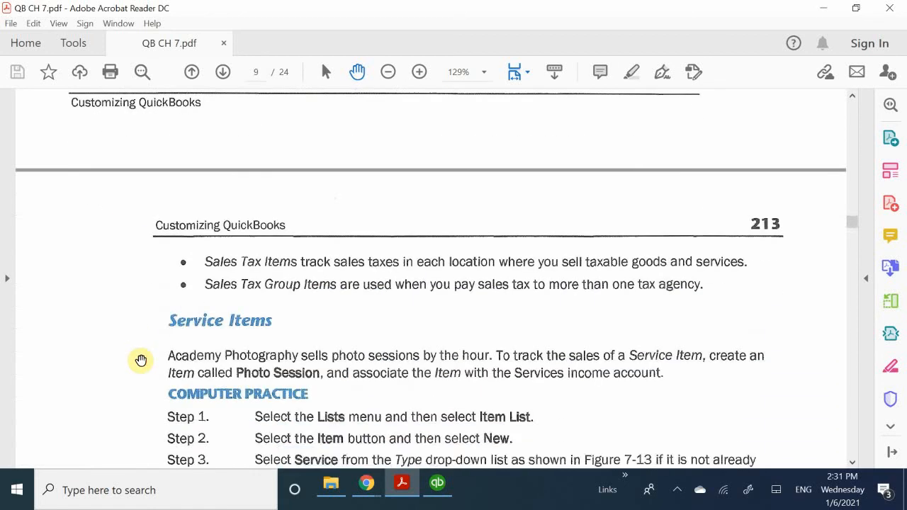
{"action": "scroll", "coordinate": [141, 360], "scroll_direction": "up", "scroll_amount": 1}
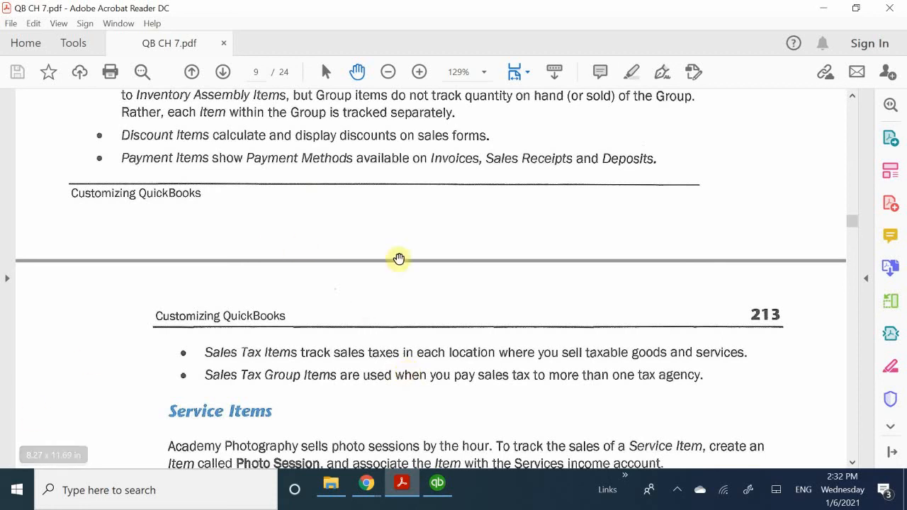
{"action": "scroll", "coordinate": [275, 337], "scroll_direction": "down", "scroll_amount": 1}
{"action": "scroll", "coordinate": [276, 341], "scroll_direction": "down", "scroll_amount": 2}
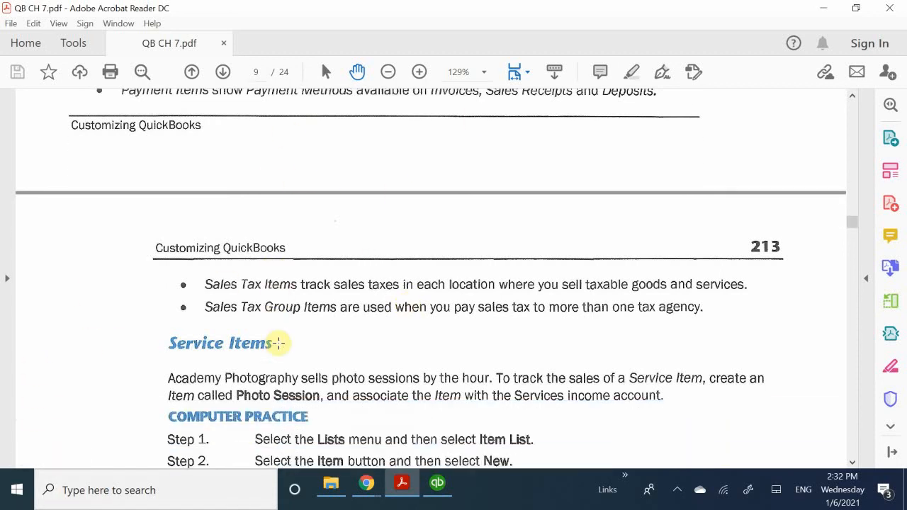
{"action": "scroll", "coordinate": [210, 350], "scroll_direction": "down", "scroll_amount": 2}
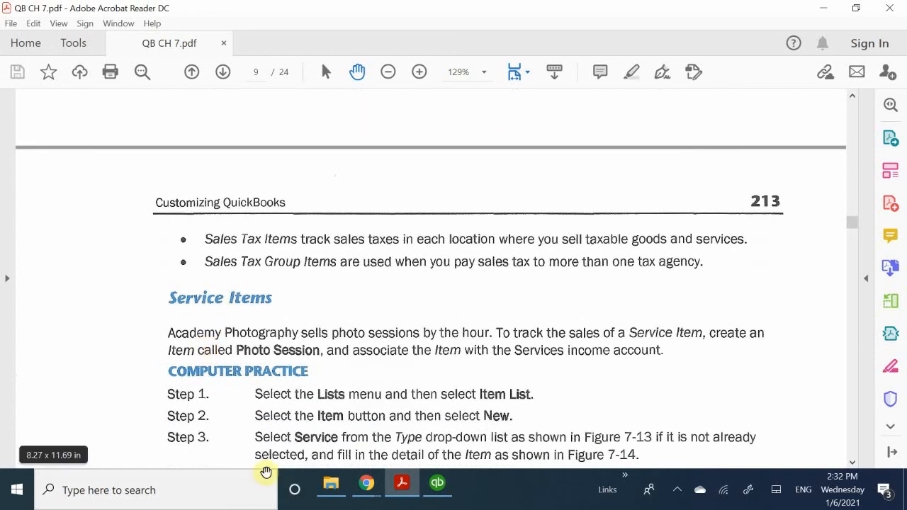
Switch to QuickBooks, close the Item List and examine the company, vendor, customer and employee commands for ways to reach it.
{"action": "left_click", "coordinate": [445, 482]}
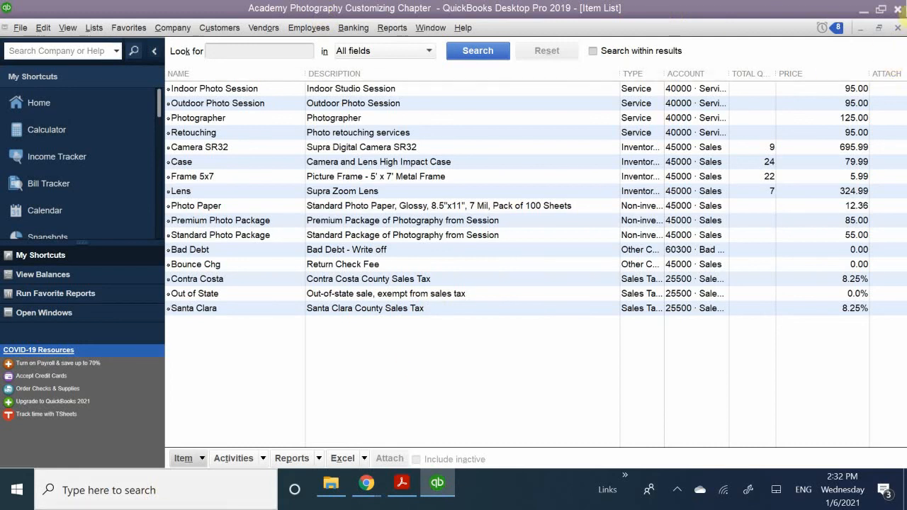
{"action": "left_click", "coordinate": [898, 28]}
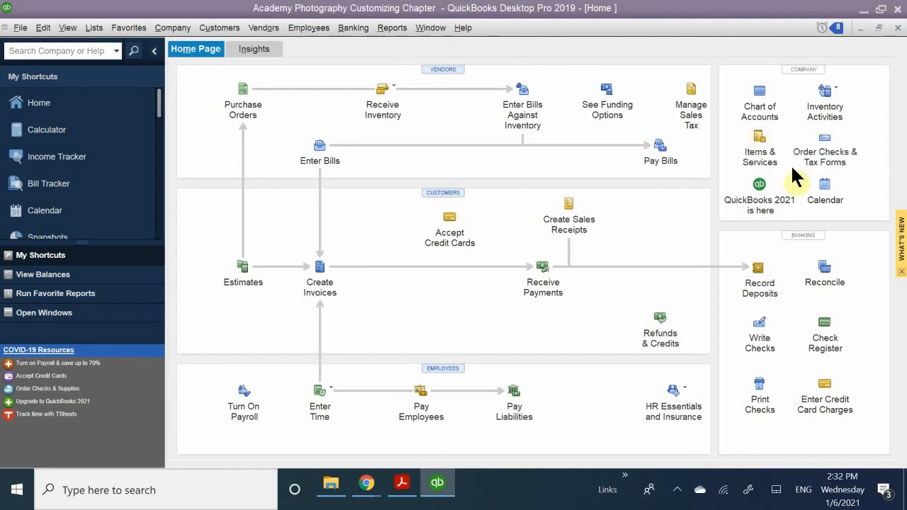
{"action": "left_click", "coordinate": [94, 28]}
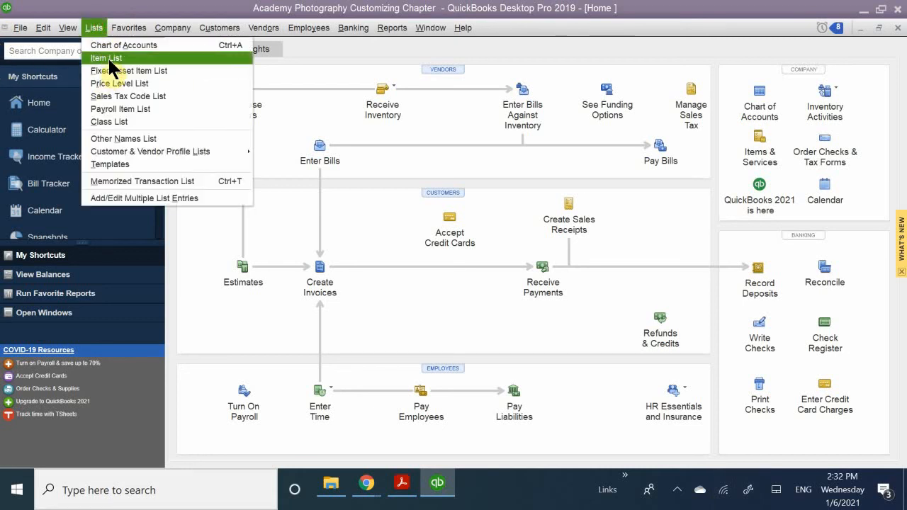
{"action": "left_click", "coordinate": [156, 2]}
{"action": "left_click", "coordinate": [169, 23]}
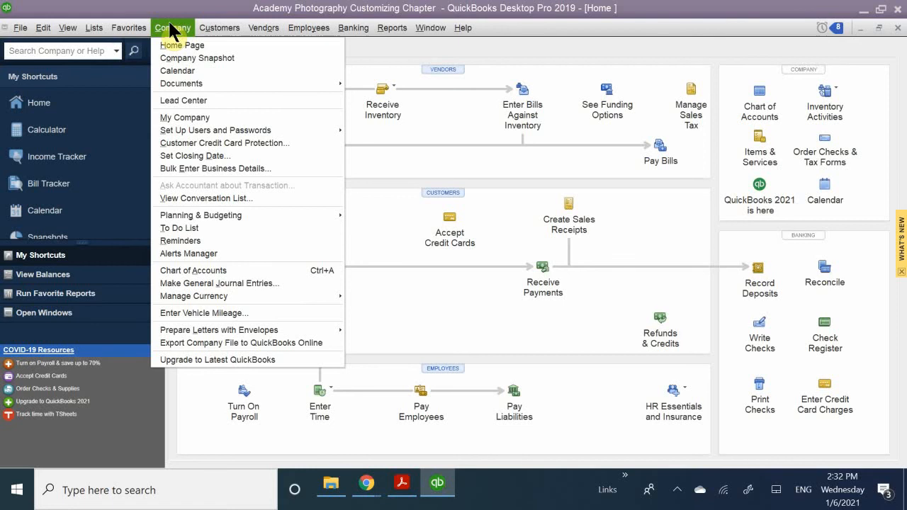
{"action": "left_click", "coordinate": [172, 31]}
{"action": "left_click", "coordinate": [262, 30]}
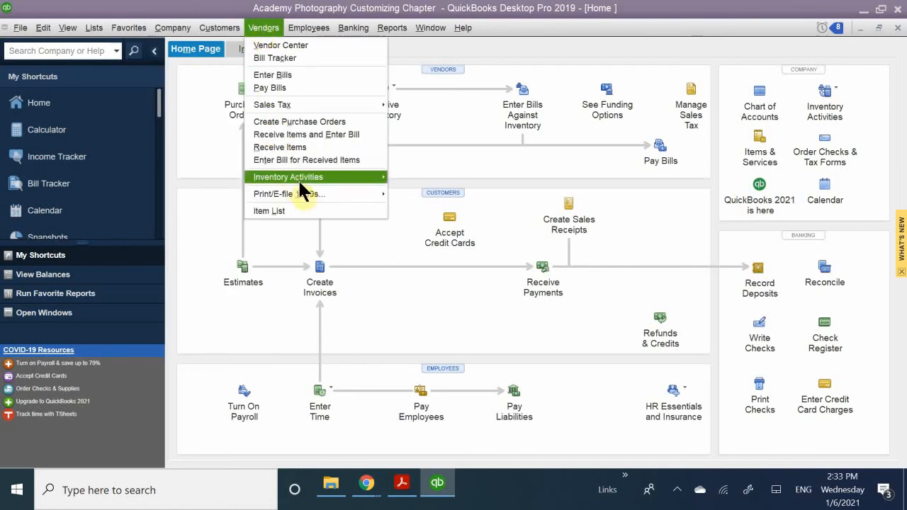
{"action": "mouse_move", "coordinate": [300, 181]}
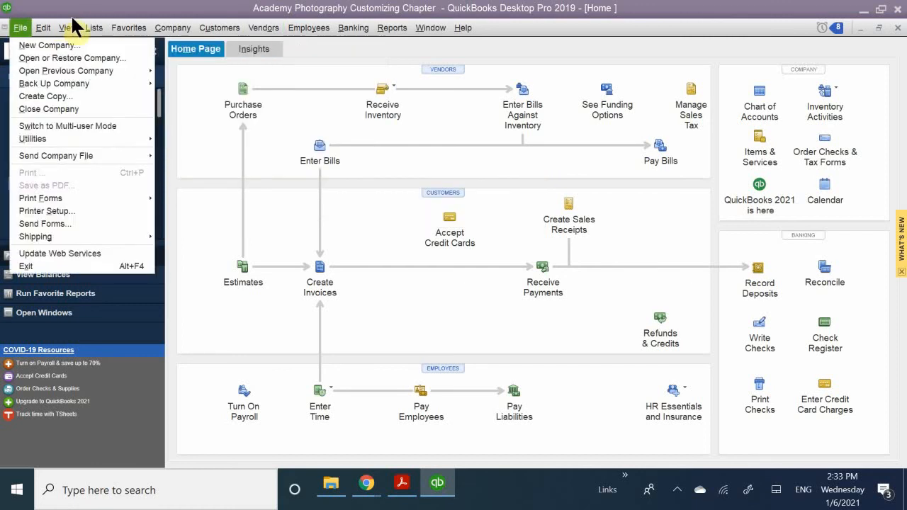
{"action": "mouse_move", "coordinate": [103, 31]}
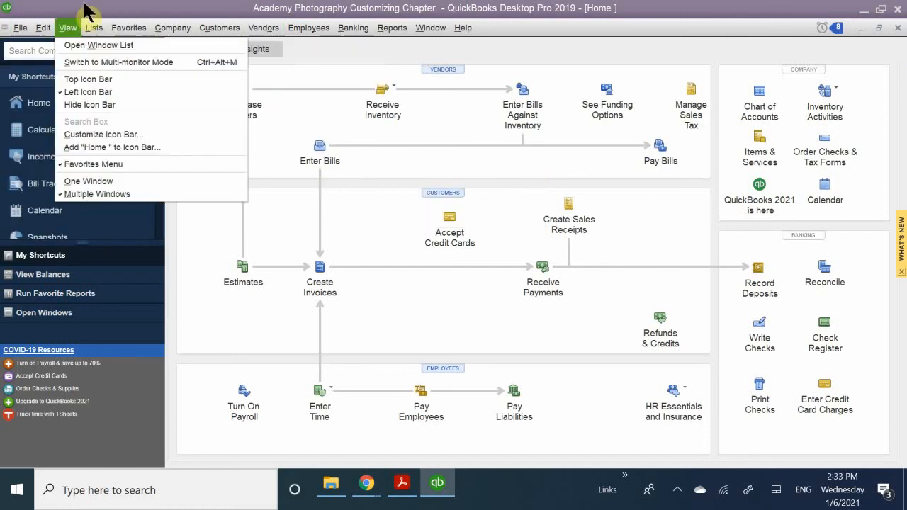
{"action": "mouse_move", "coordinate": [248, 29]}
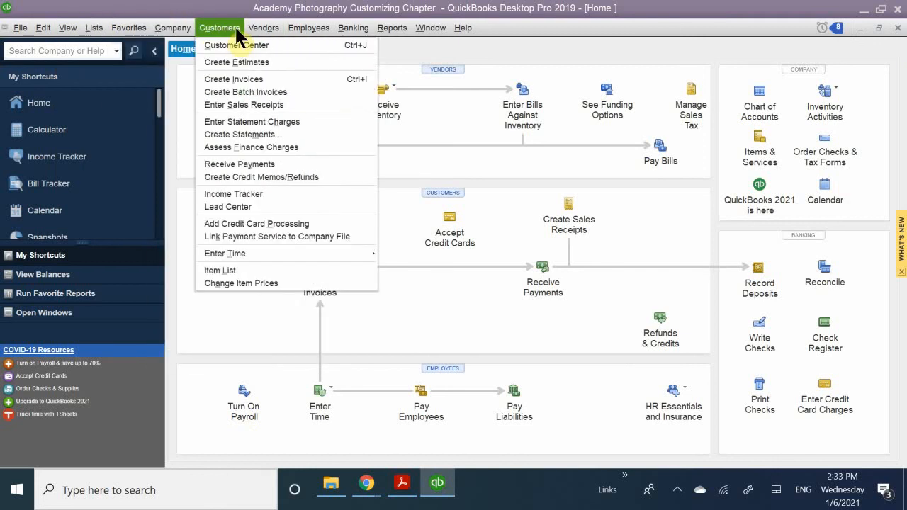
{"action": "mouse_move", "coordinate": [295, 31]}
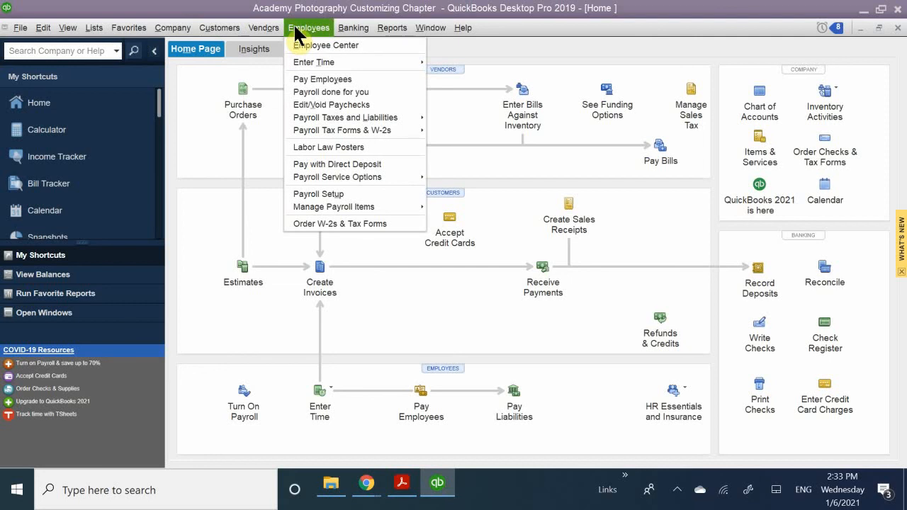
Reopen the Item List through Items & Services and start a new item of type Service.
{"action": "left_click", "coordinate": [762, 150]}
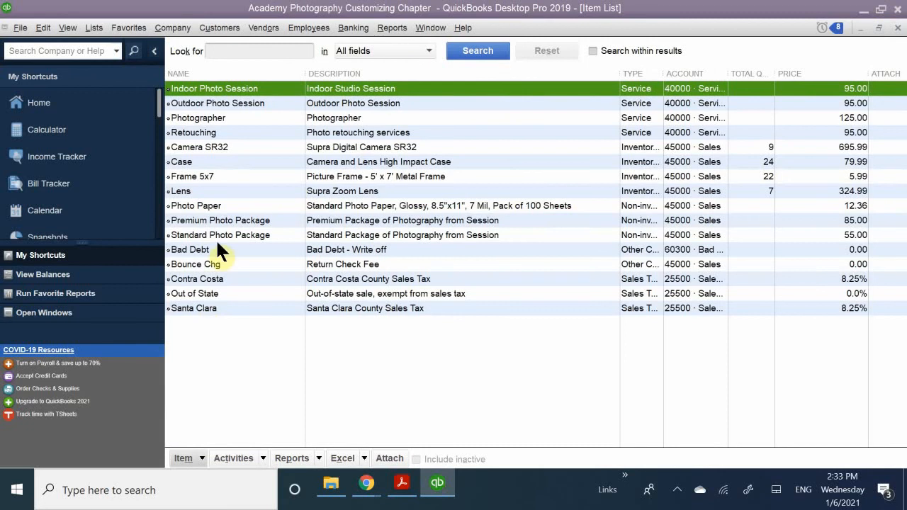
{"action": "right_click", "coordinate": [243, 136]}
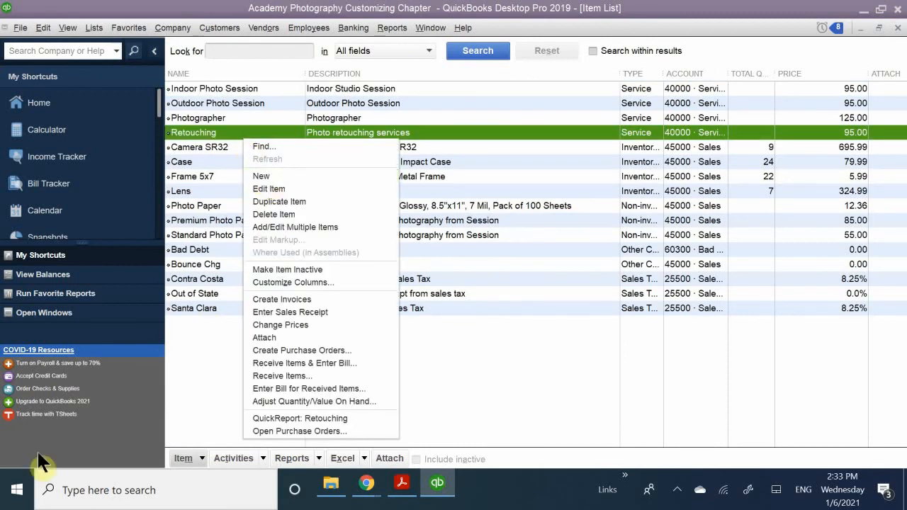
{"action": "left_click", "coordinate": [192, 458]}
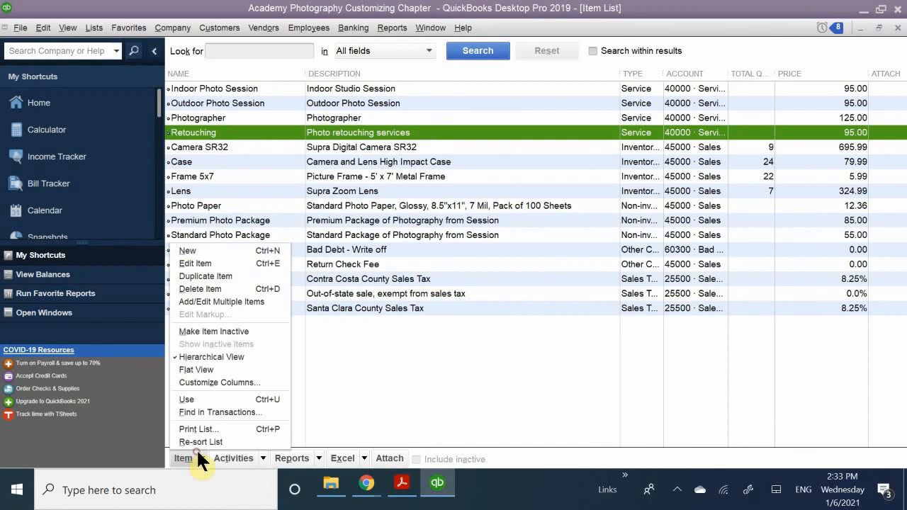
{"action": "left_click", "coordinate": [227, 253]}
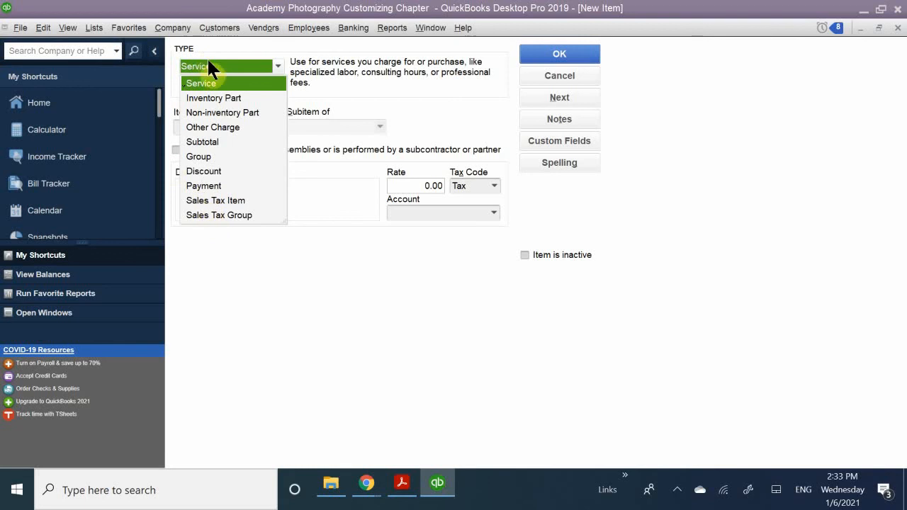
{"action": "left_click", "coordinate": [206, 83]}
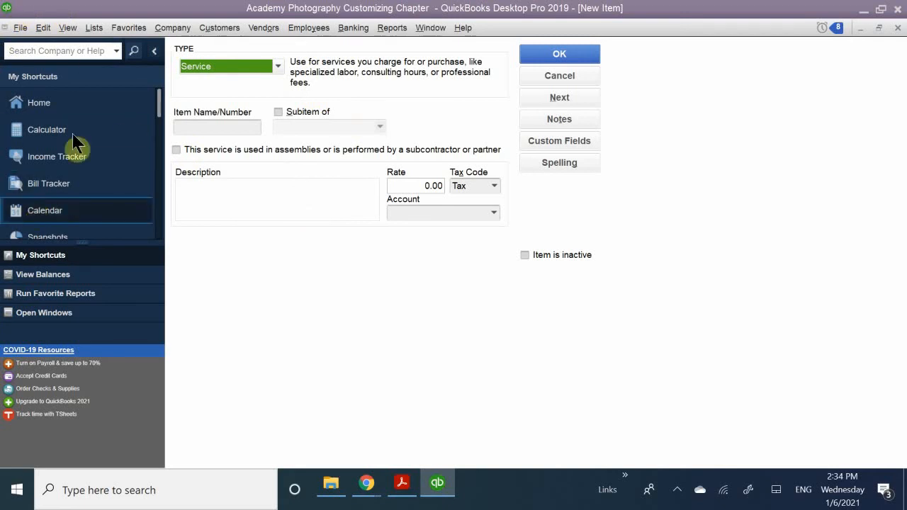
Name the new service item Photo Session.
{"action": "left_click", "coordinate": [194, 127]}
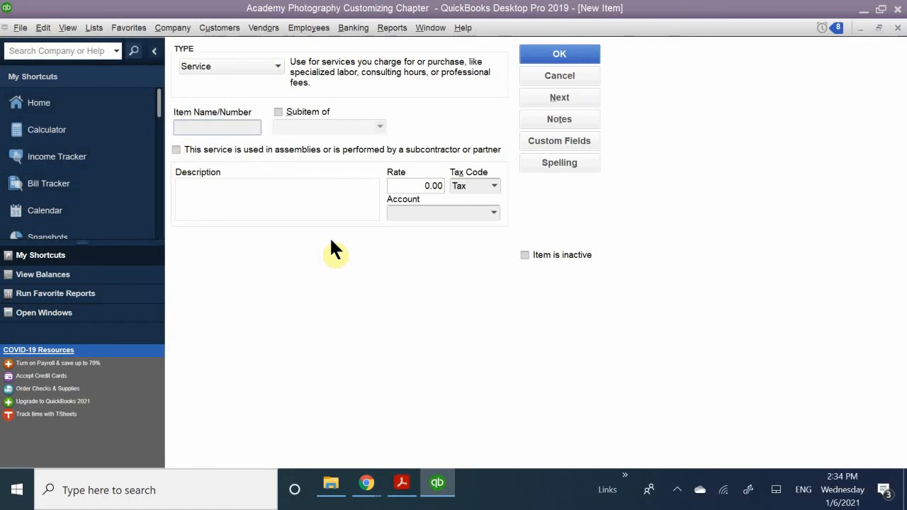
{"action": "type", "text": "Photo Session"}
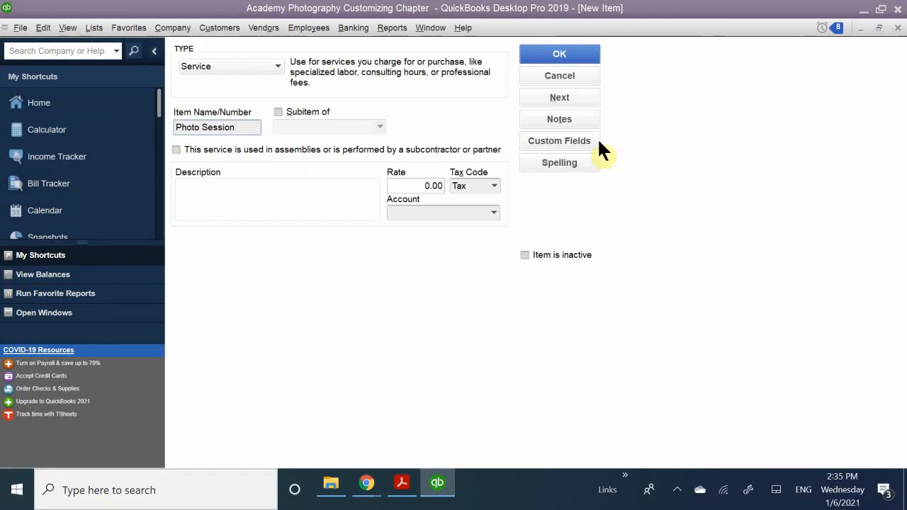
Set the Photo Session item's rate to 95.00 and its tax code to SRV (Service Sales).
{"action": "left_click", "coordinate": [409, 185]}
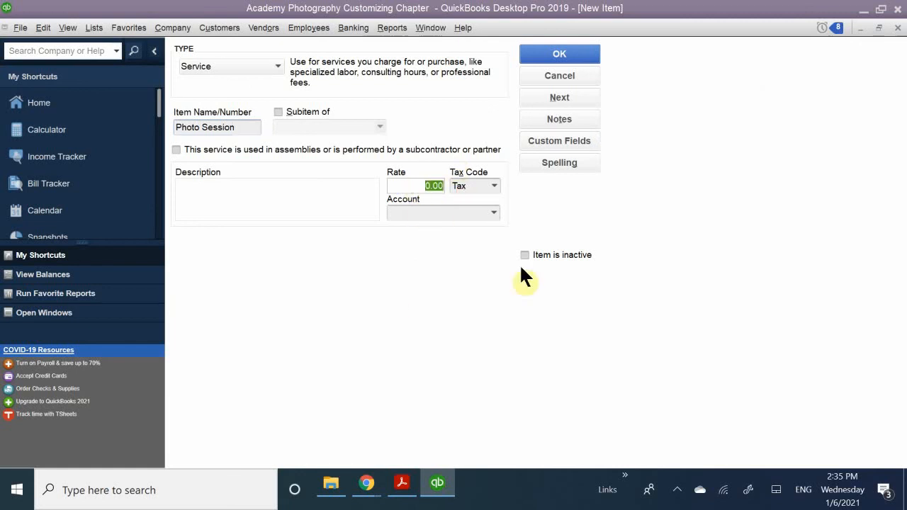
{"action": "type", "text": "95.00"}
{"action": "left_click", "coordinate": [410, 269]}
{"action": "left_click", "coordinate": [494, 185]}
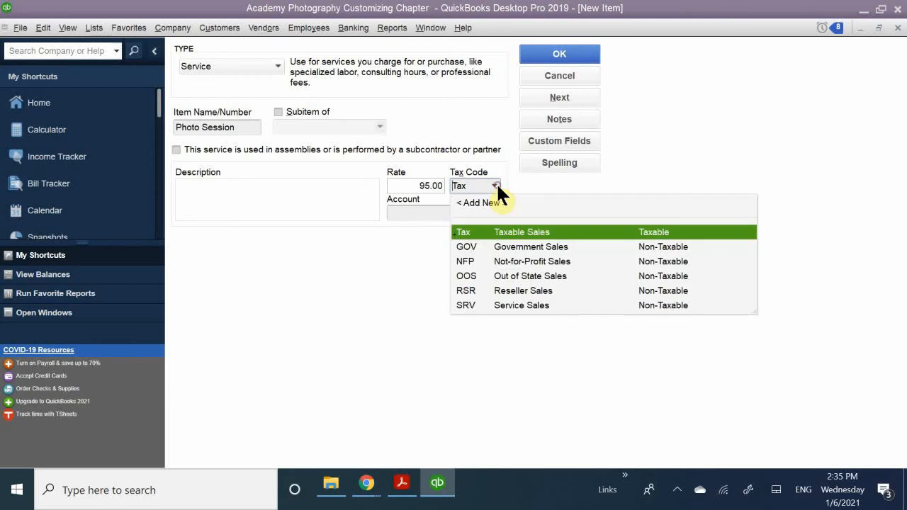
{"action": "left_click", "coordinate": [468, 306]}
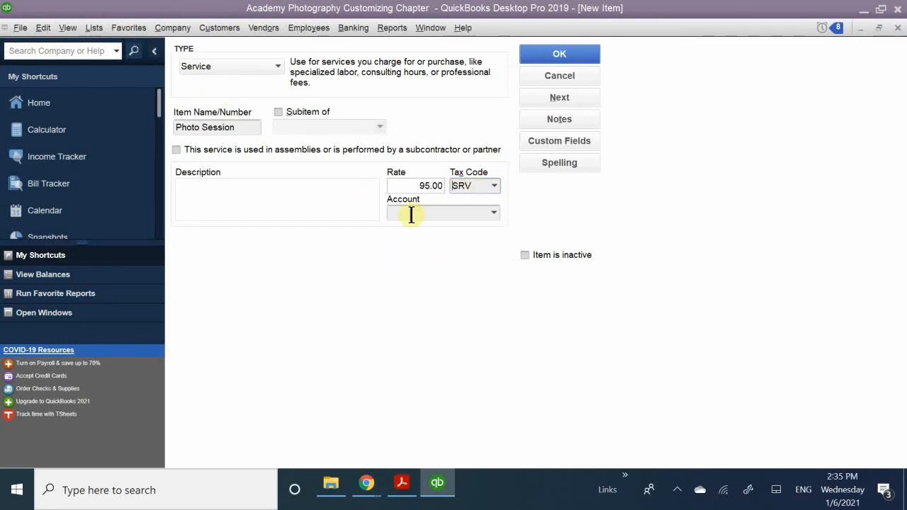
{"action": "left_click", "coordinate": [494, 187]}
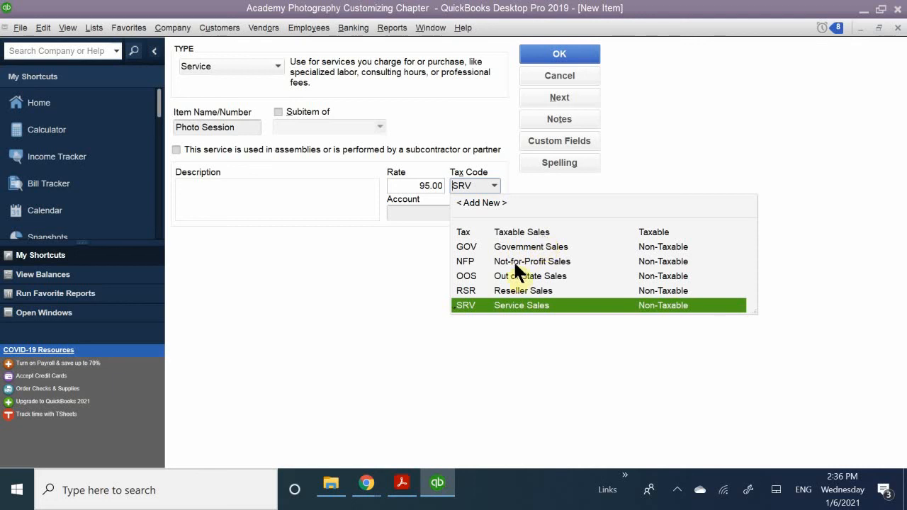
{"action": "left_click", "coordinate": [466, 305]}
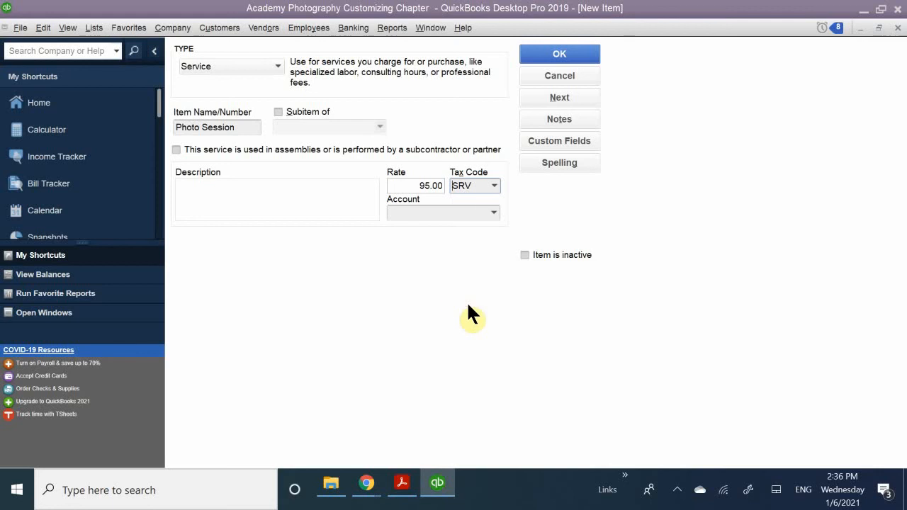
Assign the 45000 · Sales income account to the Photo Session item.
{"action": "left_click", "coordinate": [418, 213]}
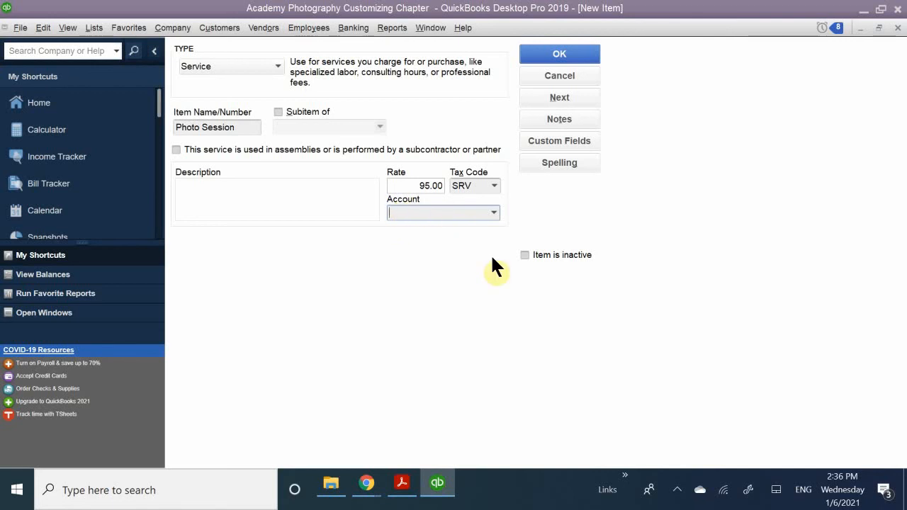
{"action": "type", "text": "Sales"}
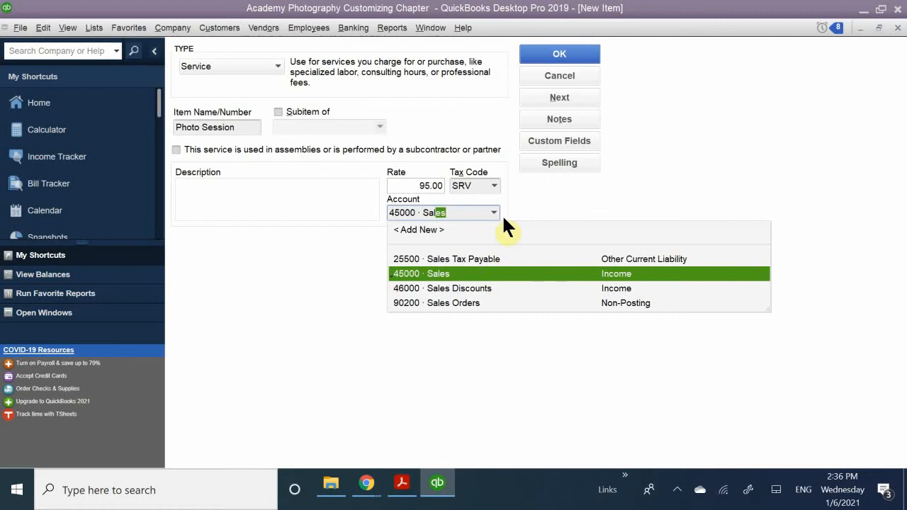
{"action": "left_click", "coordinate": [428, 273]}
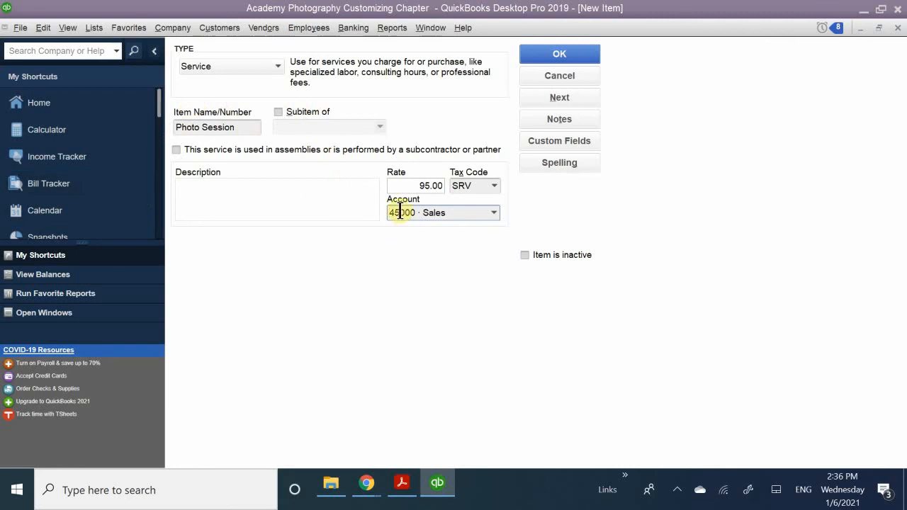
Enter Photo Session as the item's description and save the new item.
{"action": "left_click", "coordinate": [309, 199]}
{"action": "type", "text": "("}
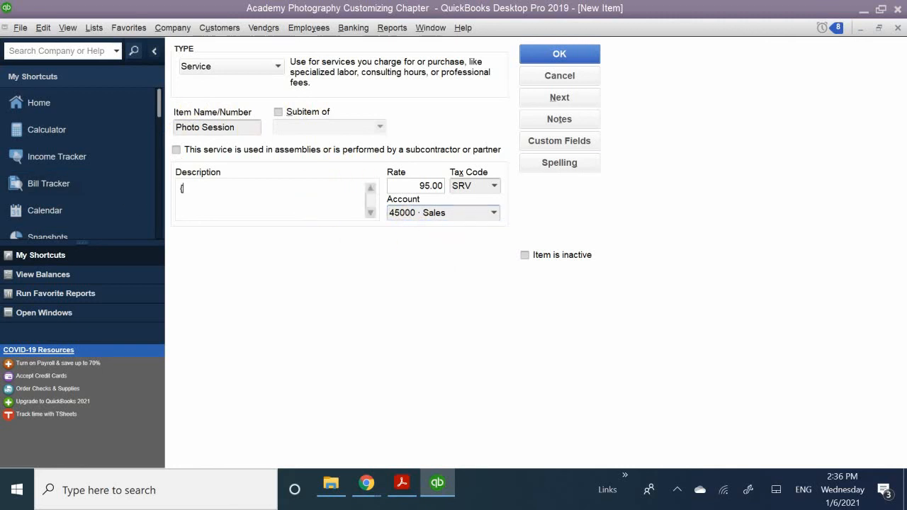
{"action": "type", "text": "Photo Session"}
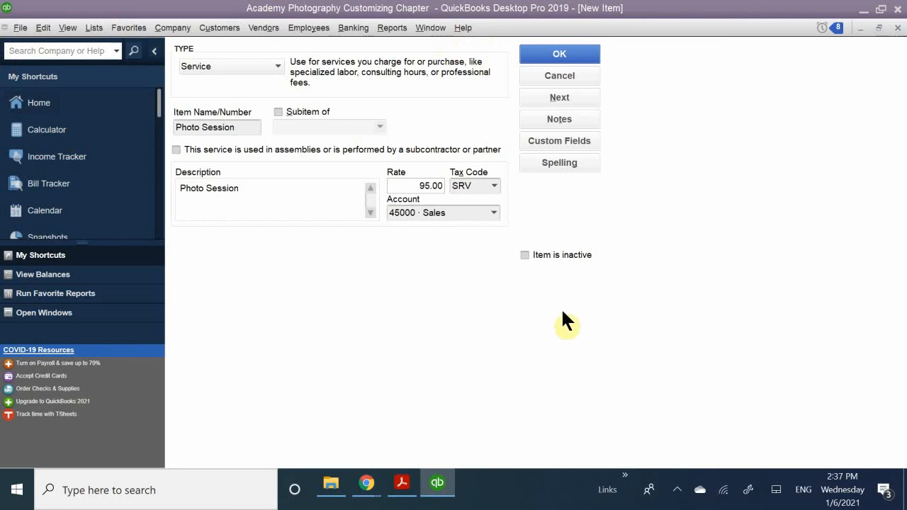
{"action": "left_click", "coordinate": [558, 56]}
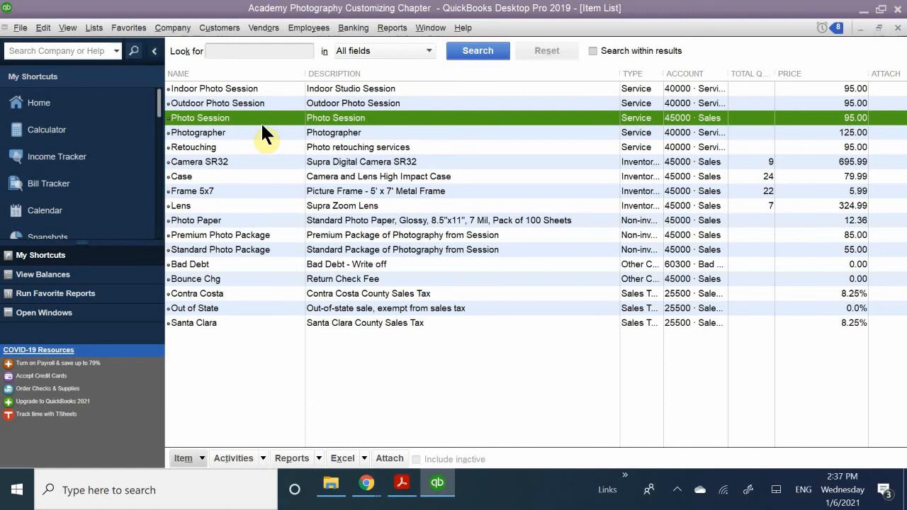
{"action": "left_click", "coordinate": [679, 491]}
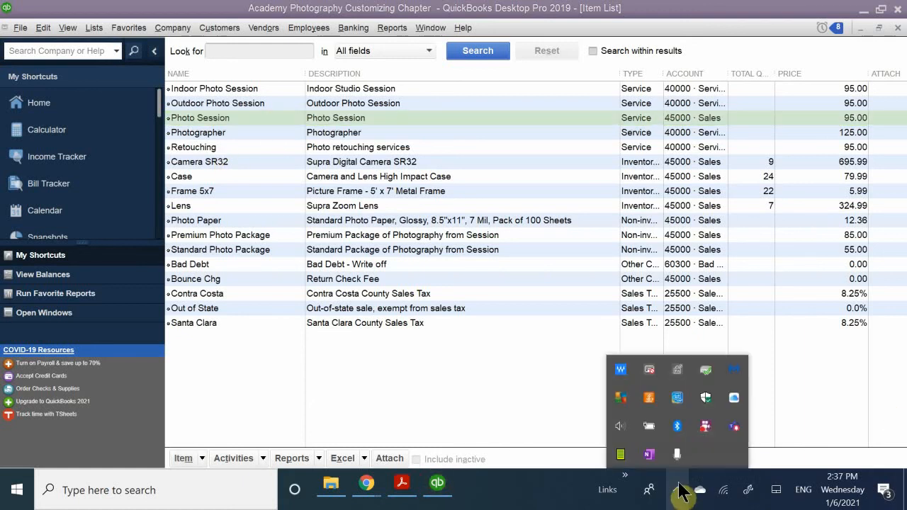
{"action": "right_click", "coordinate": [705, 429]}
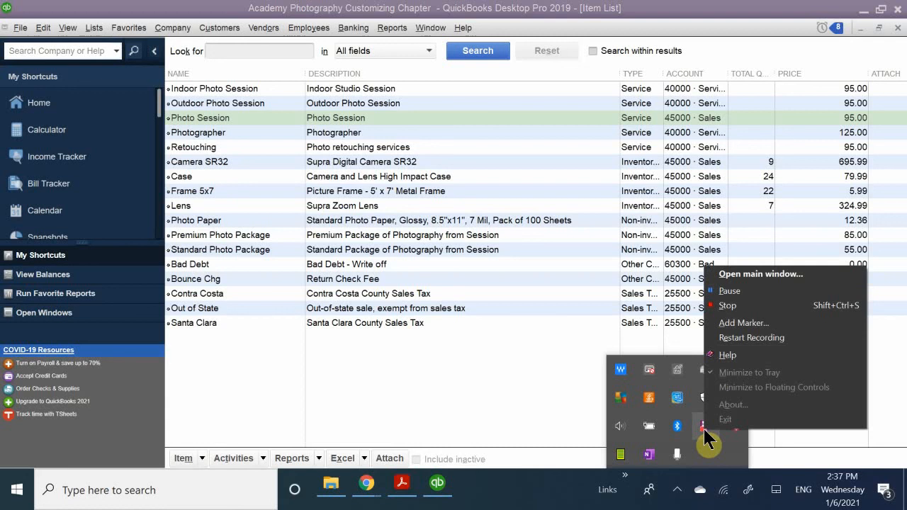